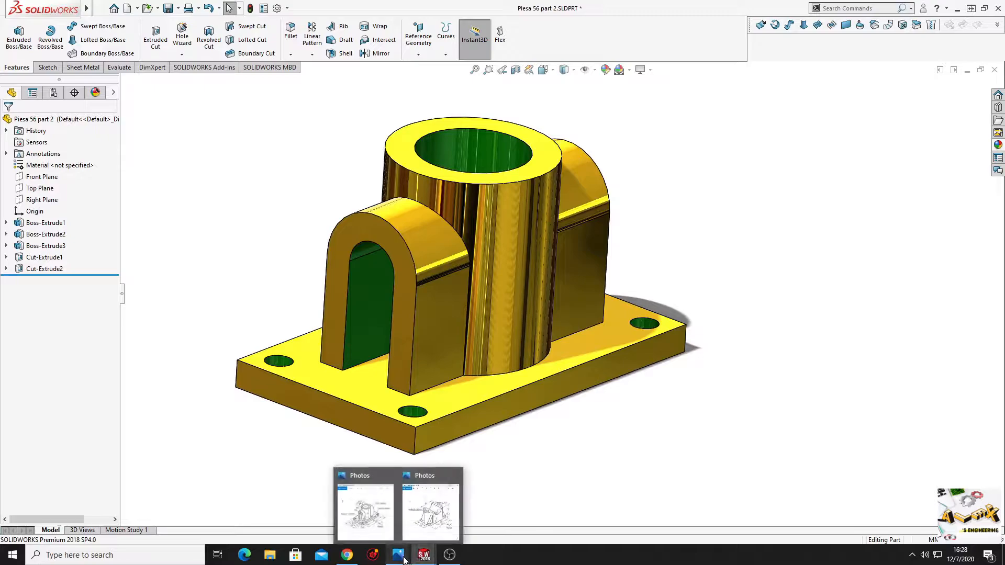
Examine the reference sketches of Exercise 56 parts 1 and 2 in Photos alongside their finished 3D models
{"action": "left_click", "coordinate": [378, 531]}
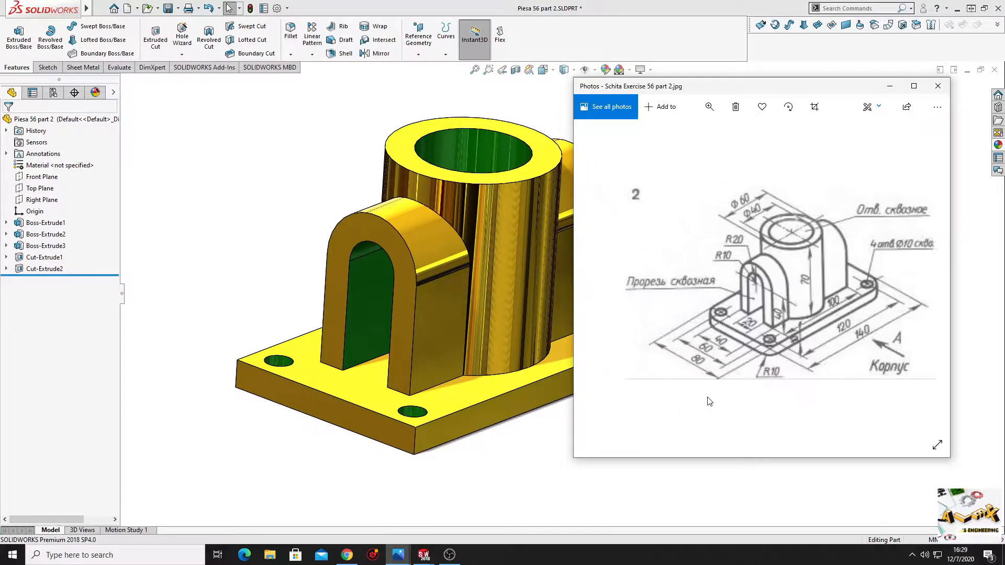
{"action": "mouse_move", "coordinate": [421, 555]}
{"action": "left_click", "coordinate": [387, 526]}
{"action": "middle_click_drag", "start_coordinate": [438, 423], "coordinate": [411, 402]}
{"action": "mouse_move", "coordinate": [399, 555]}
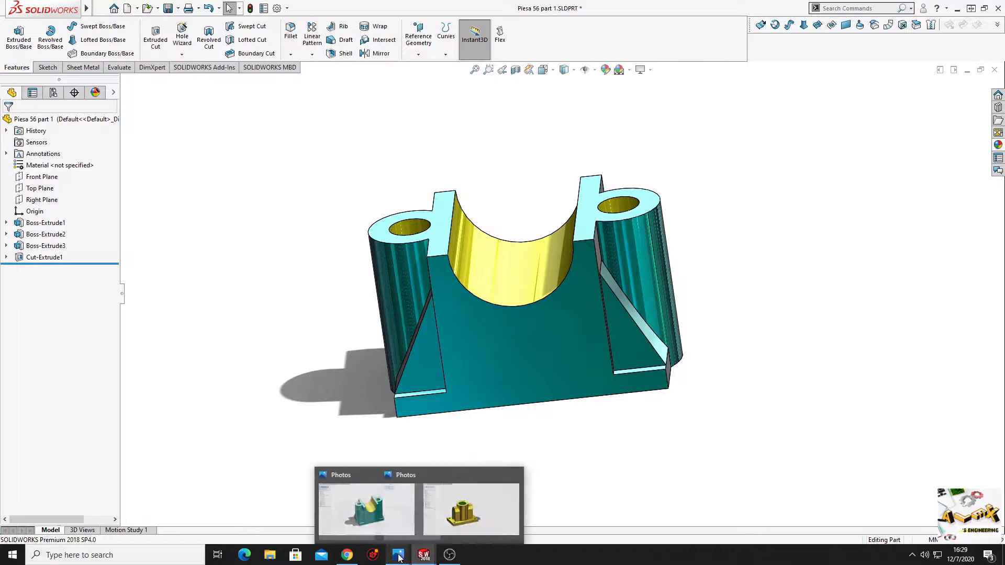
{"action": "left_click", "coordinate": [431, 502]}
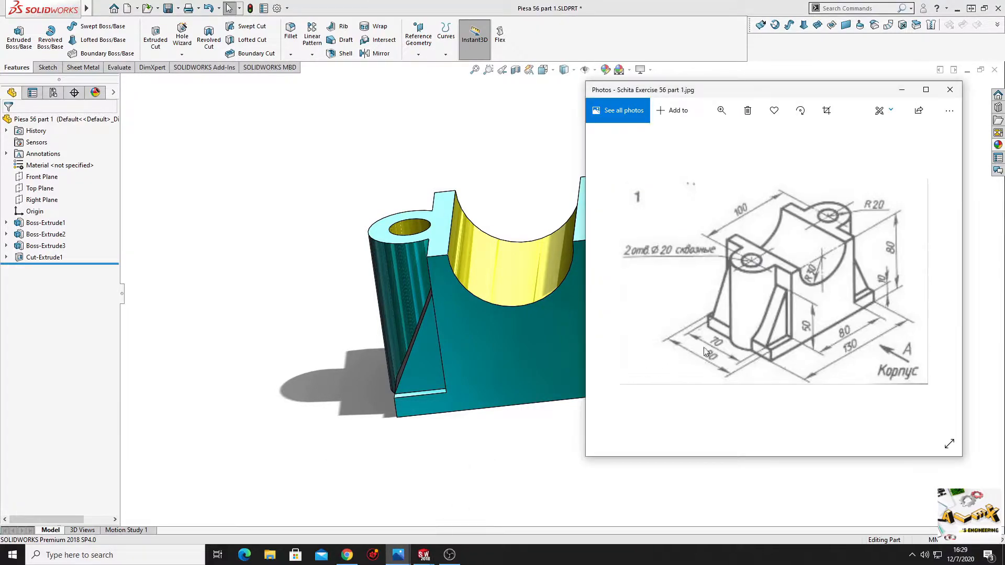
{"action": "left_click", "coordinate": [514, 457]}
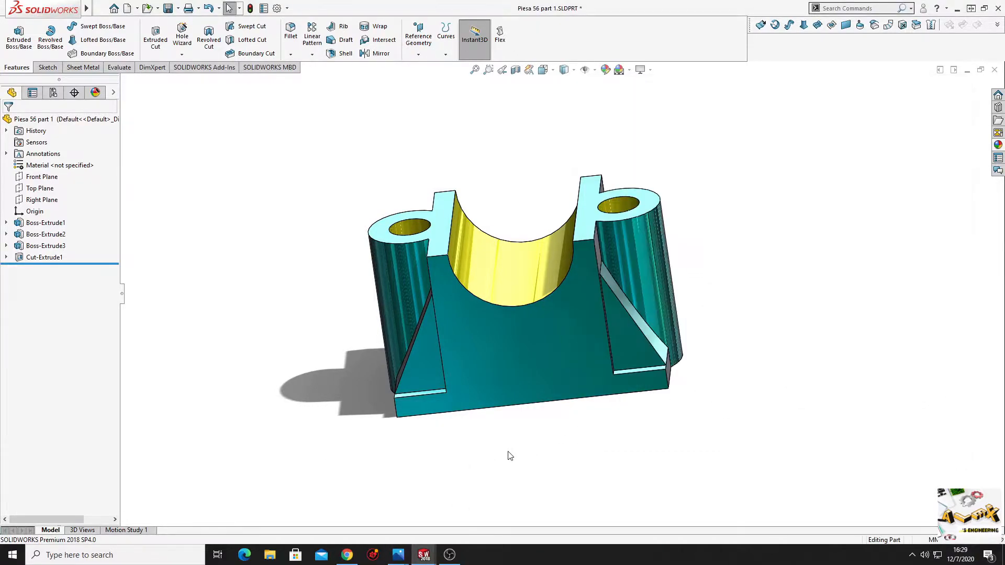
{"action": "mouse_move", "coordinate": [415, 552]}
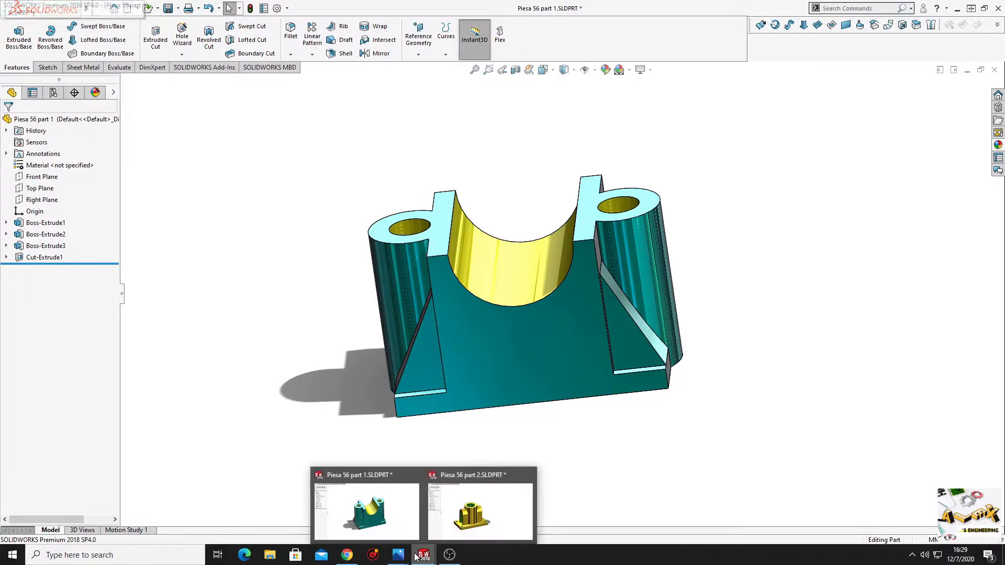
{"action": "left_click", "coordinate": [463, 505]}
{"action": "middle_click_drag", "start_coordinate": [491, 422], "coordinate": [241, 278]}
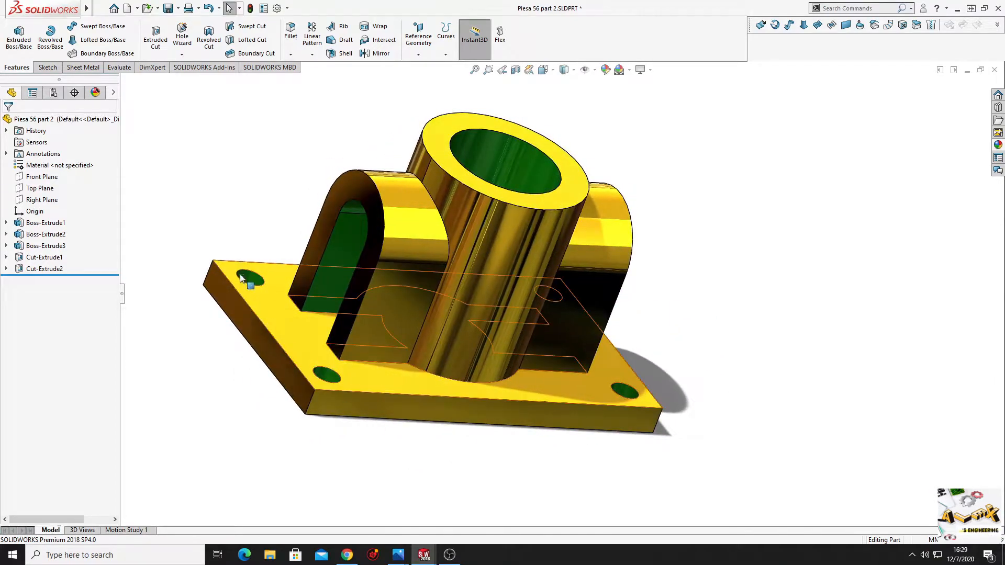
Create a new part document and start a sketch on the Top Plane
{"action": "left_click", "coordinate": [128, 9]}
{"action": "left_click", "coordinate": [414, 405]}
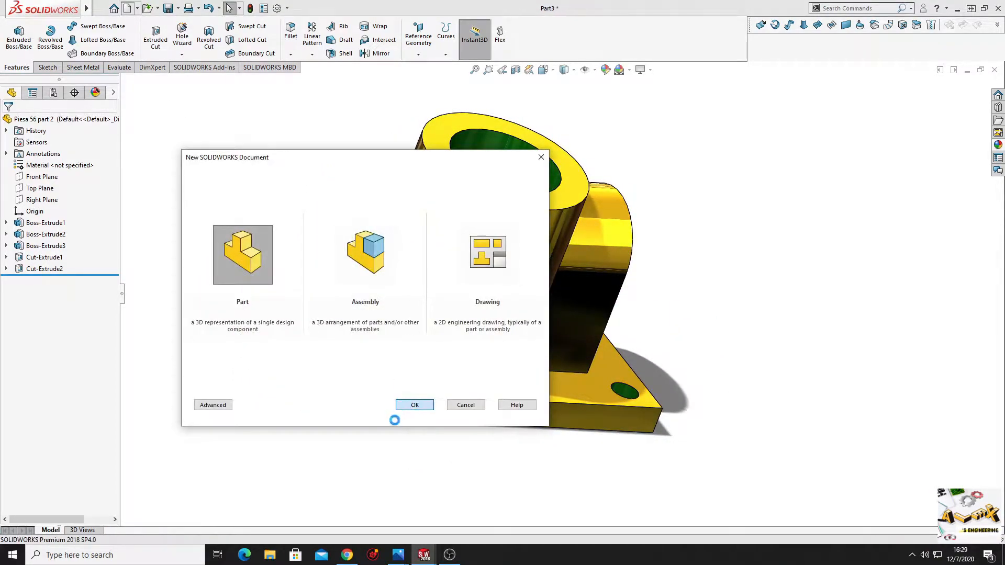
{"action": "left_click", "coordinate": [40, 188]}
{"action": "left_click", "coordinate": [58, 170]}
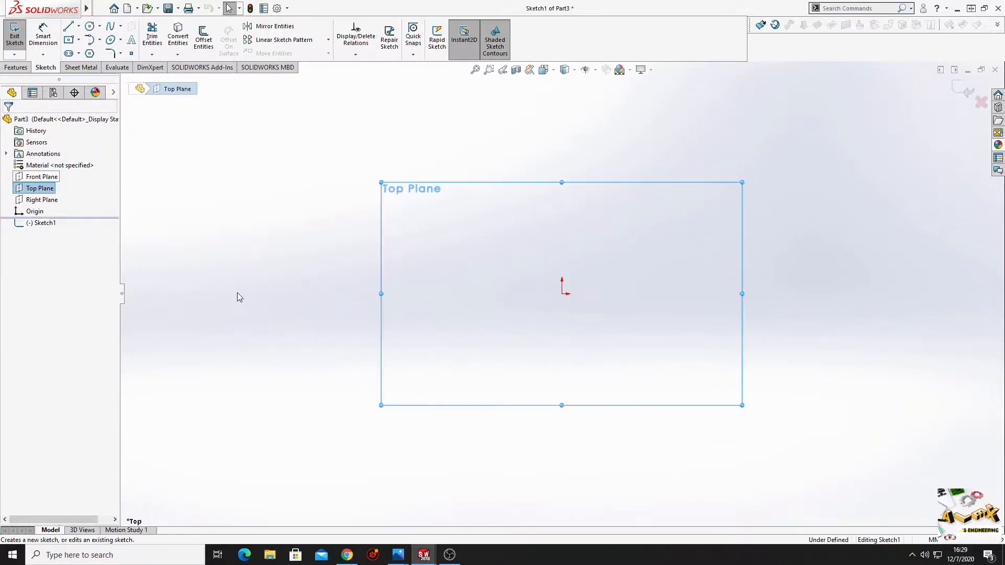
Draw a center rectangle about 146 mm wide and 94 mm high, centred on the origin
{"action": "middle_click_drag", "start_coordinate": [569, 298], "coordinate": [327, 339], "text": "ctrl"}
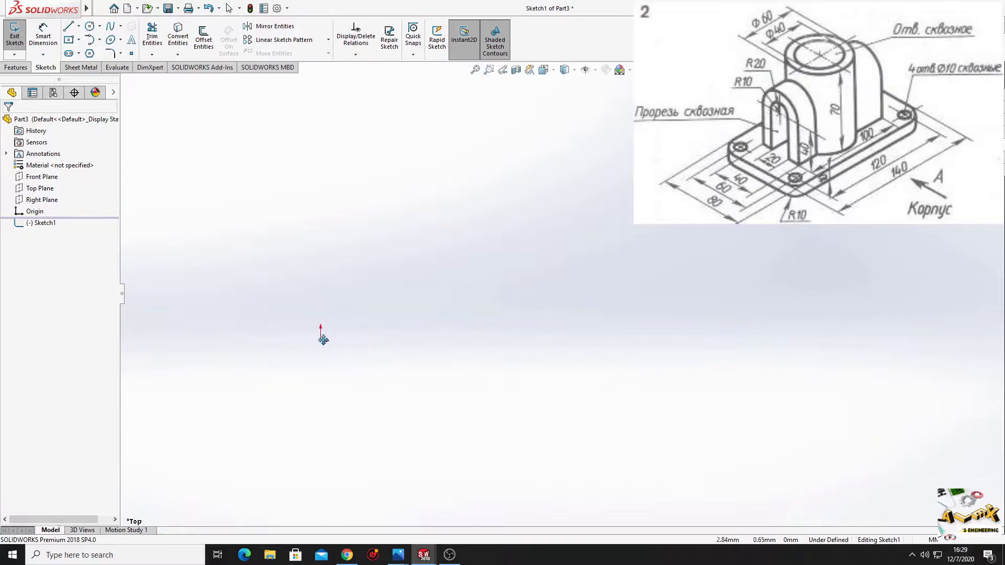
{"action": "left_click", "coordinate": [70, 40]}
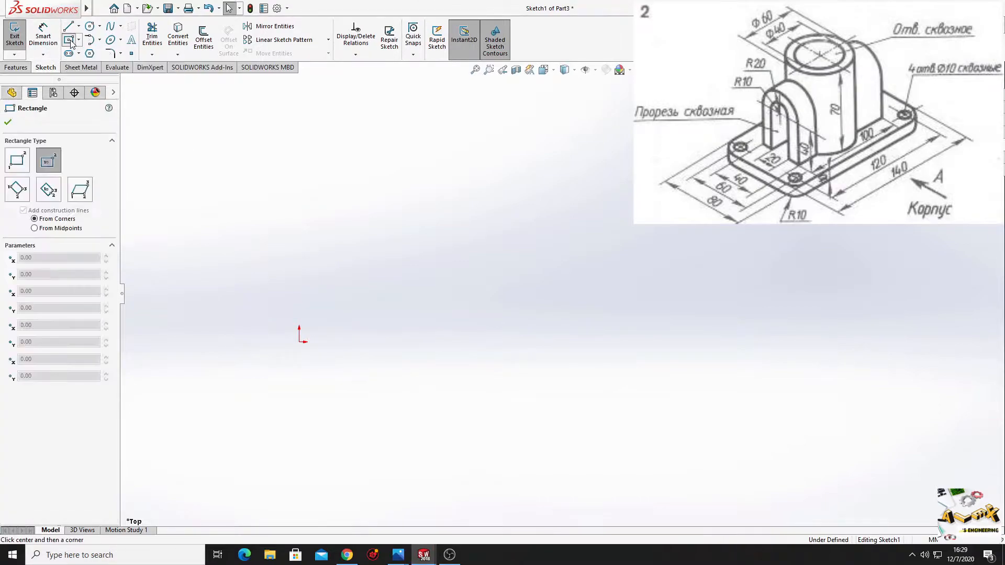
{"action": "left_click", "coordinate": [299, 342]}
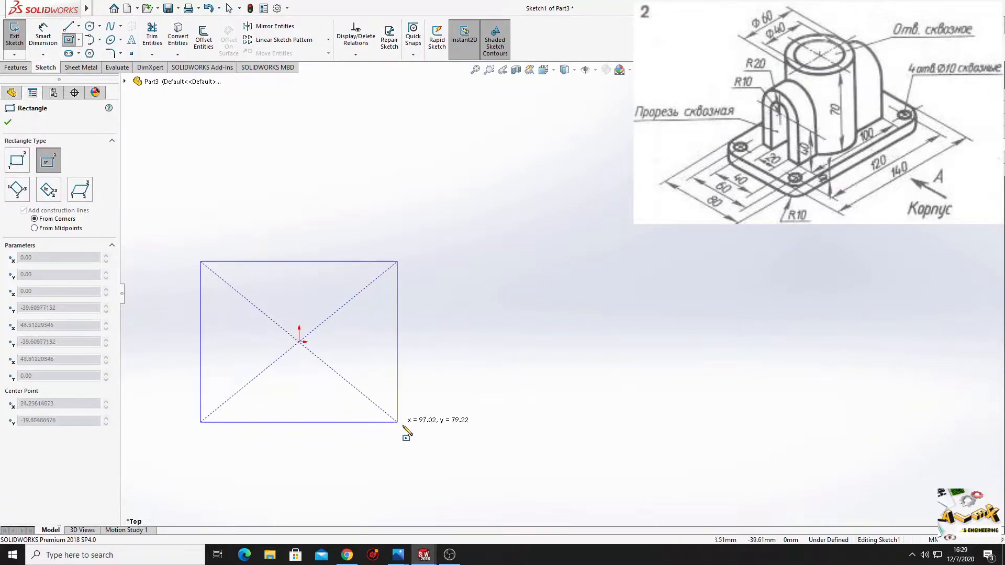
{"action": "left_click", "coordinate": [447, 437]}
{"action": "middle_click_drag", "start_coordinate": [354, 352], "coordinate": [451, 335], "text": "ctrl"}
{"action": "right_click", "coordinate": [273, 196]}
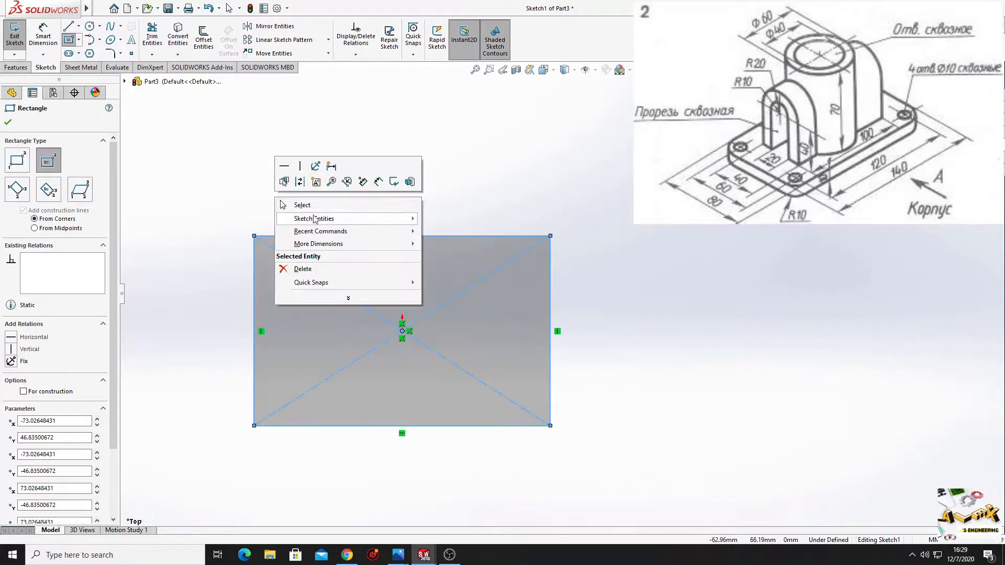
{"action": "left_click", "coordinate": [308, 205]}
Dimension the rectangle 140 mm wide and 80 mm high
{"action": "left_click", "coordinate": [44, 37]}
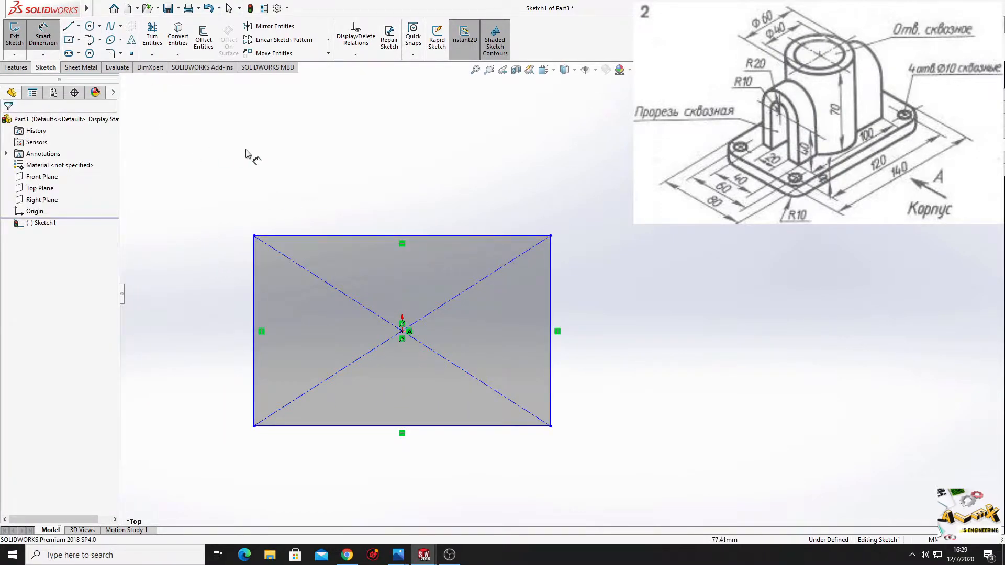
{"action": "left_click", "coordinate": [340, 236]}
{"action": "left_click", "coordinate": [366, 176]}
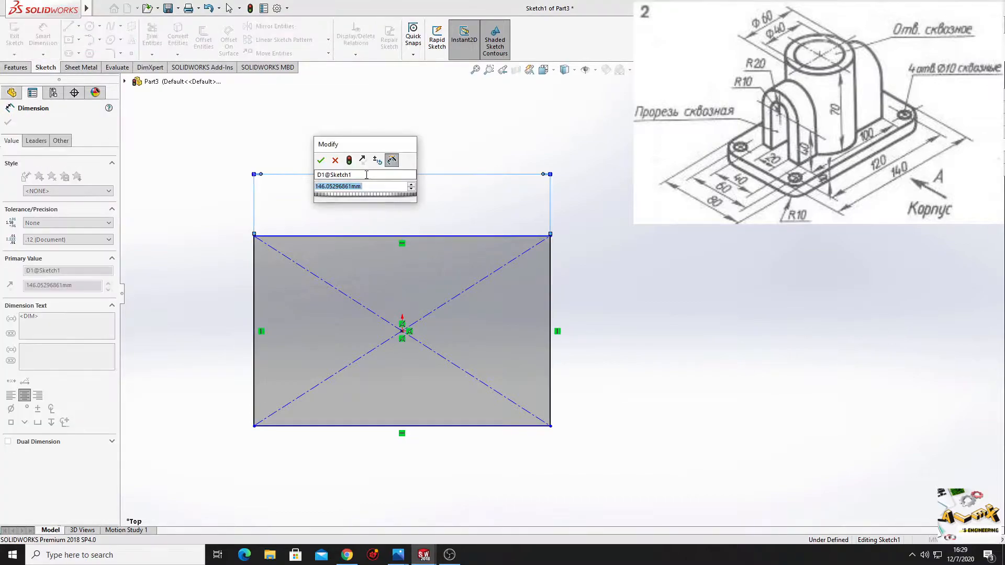
{"action": "type", "text": "14"}
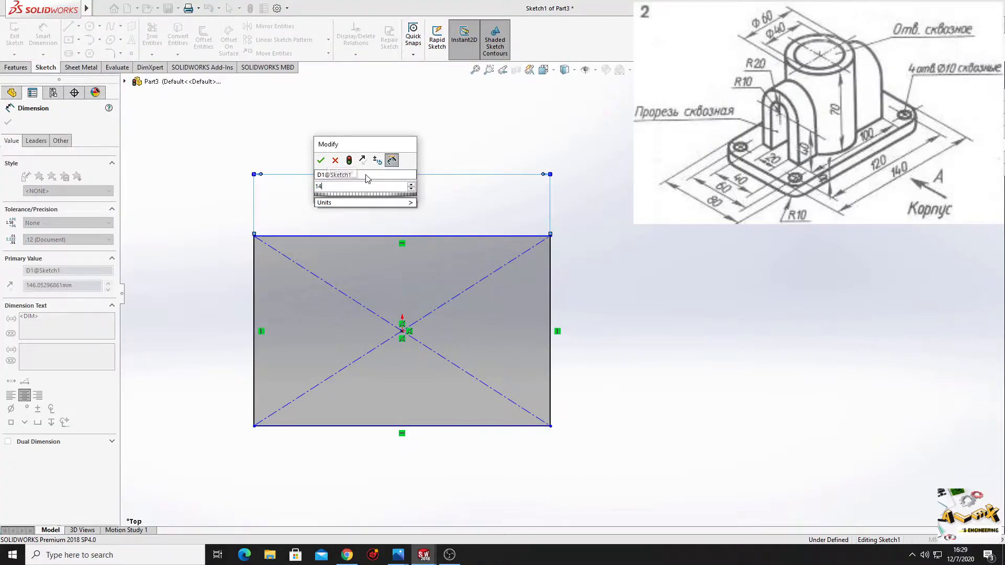
{"action": "type", "text": "0"}
{"action": "key", "text": "Return"}
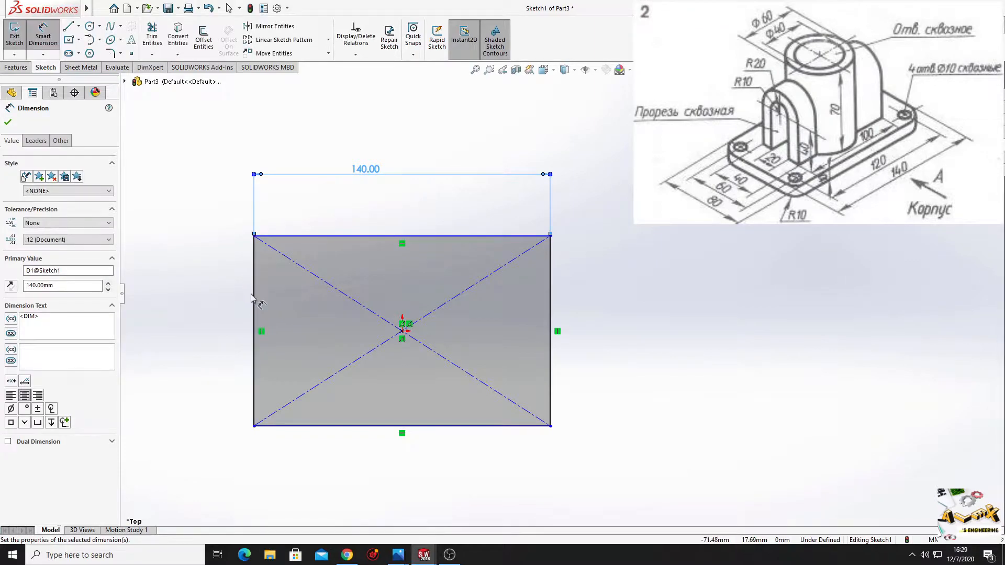
{"action": "left_click", "coordinate": [254, 298]}
{"action": "left_click", "coordinate": [206, 309]}
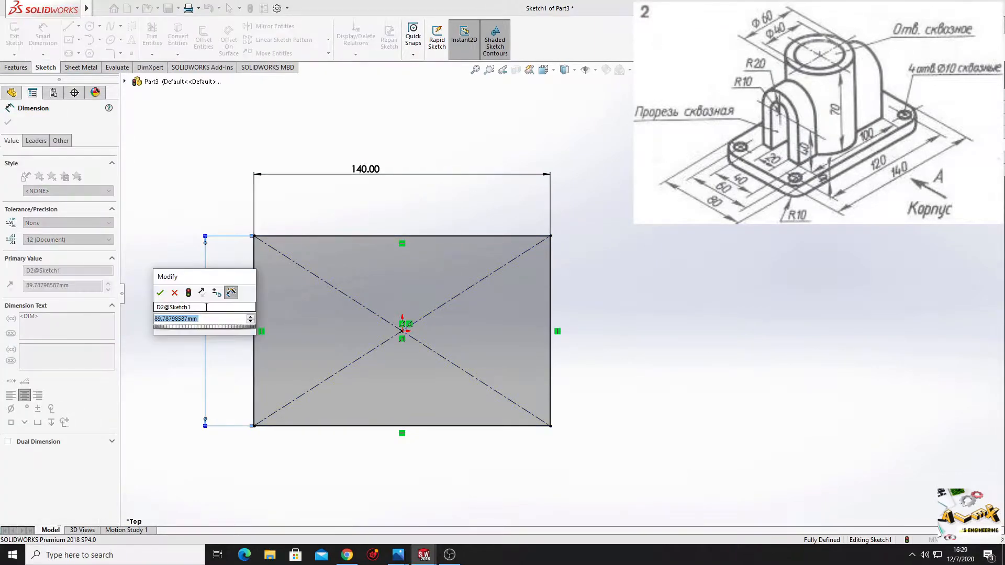
{"action": "type", "text": "80"}
{"action": "key", "text": "Return"}
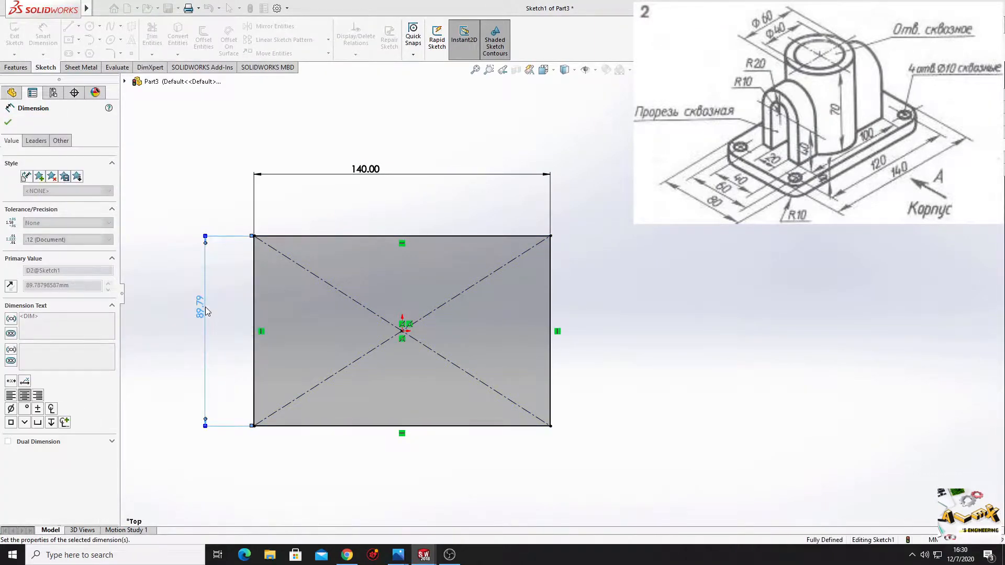
{"action": "key", "text": "Escape"}
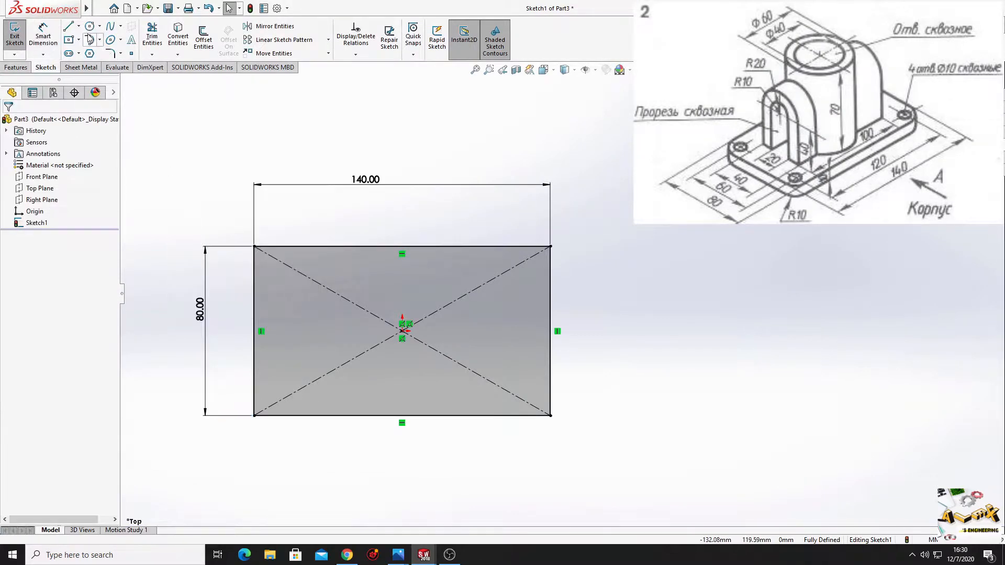
Draw construction centerlines from the top edge's midpoint to the origin and from the origin to the right edge's midpoint
{"action": "left_click", "coordinate": [79, 27]}
{"action": "left_click", "coordinate": [95, 51]}
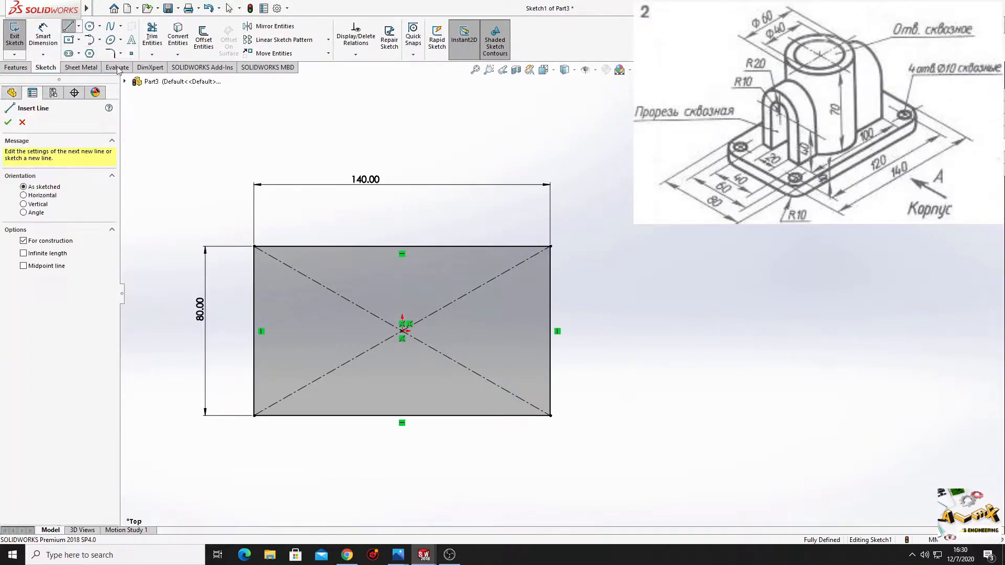
{"action": "left_click", "coordinate": [402, 247]}
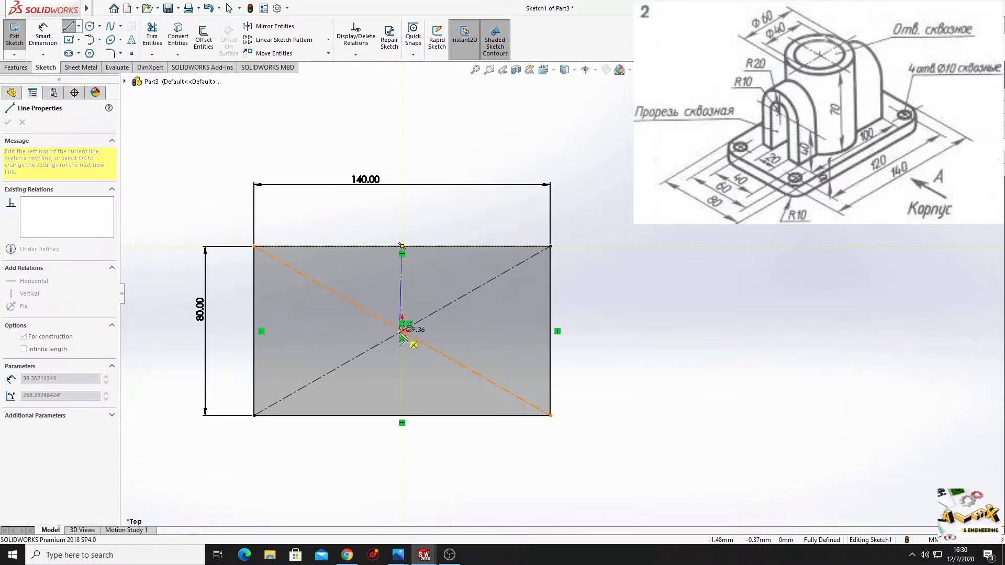
{"action": "left_click", "coordinate": [402, 330]}
{"action": "left_click", "coordinate": [550, 331]}
{"action": "right_click", "coordinate": [602, 273]}
{"action": "left_click", "coordinate": [628, 283]}
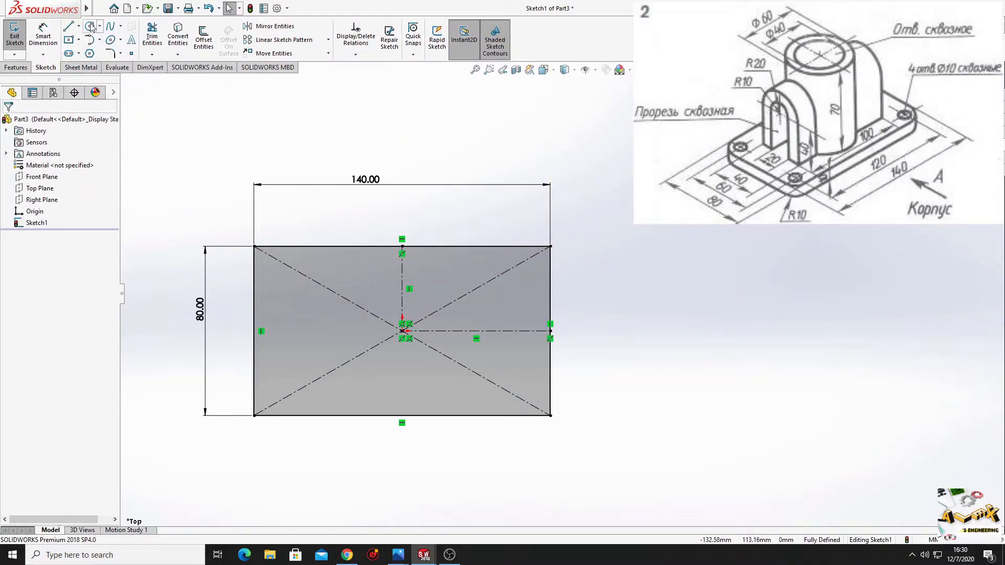
Sketch a circle about 18 mm in diameter inside the rectangle near its upper-left corner
{"action": "left_click", "coordinate": [90, 26]}
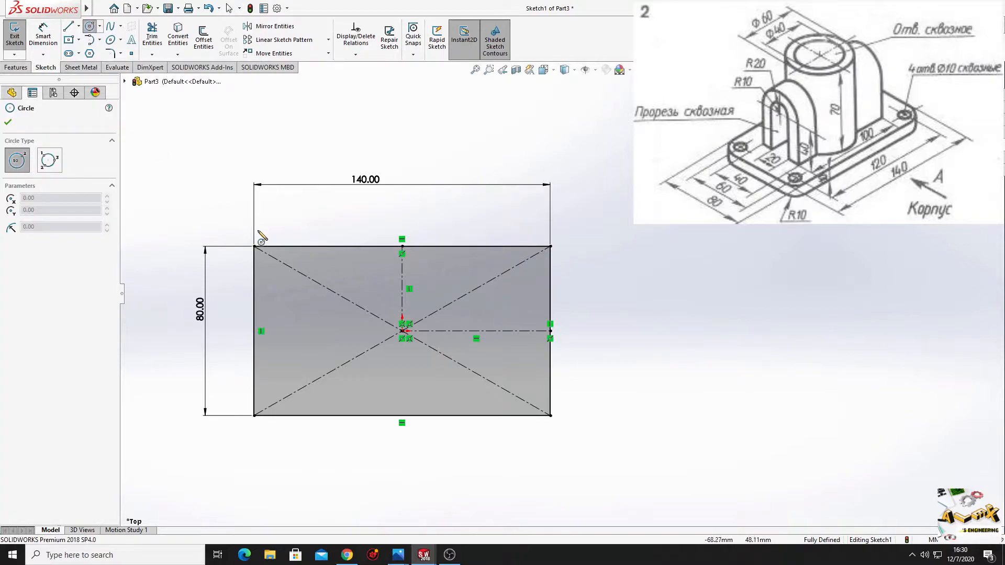
{"action": "left_click", "coordinate": [276, 276]}
{"action": "left_click", "coordinate": [293, 285]}
{"action": "right_click", "coordinate": [210, 155]}
{"action": "left_click", "coordinate": [226, 164]}
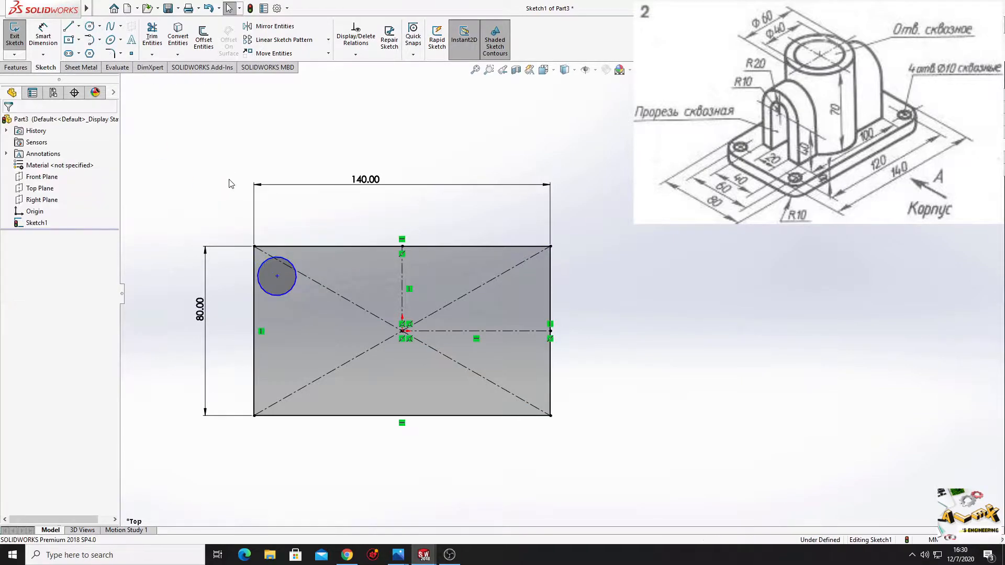
Dimension the corner circle with a diameter of 10 mm
{"action": "left_click", "coordinate": [36, 45]}
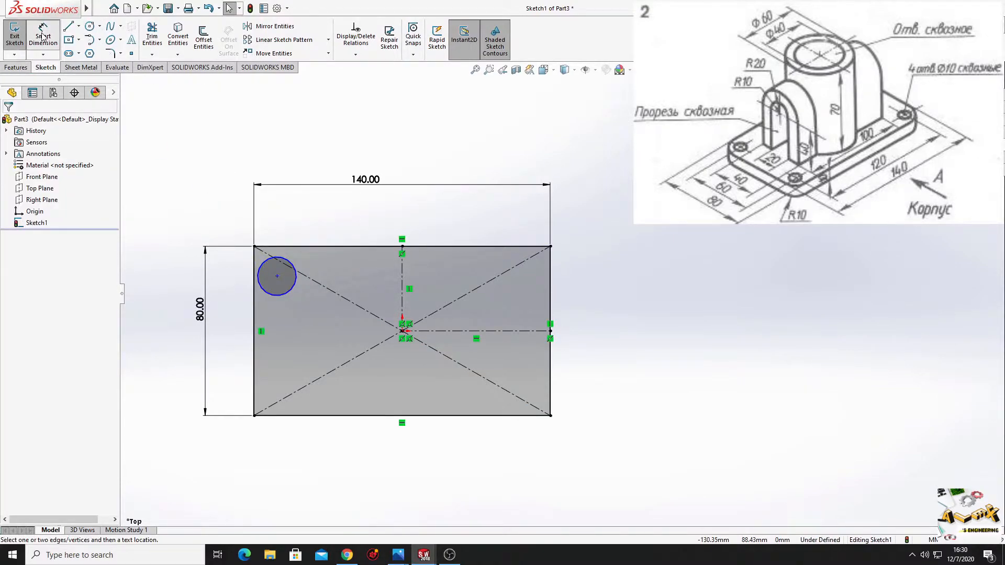
{"action": "left_click", "coordinate": [265, 264]}
{"action": "left_click", "coordinate": [203, 195]}
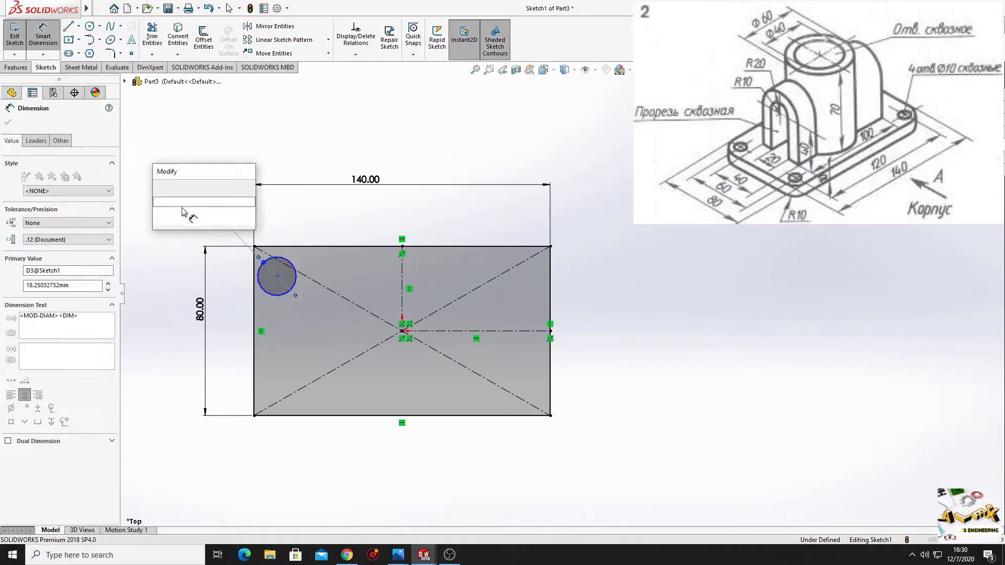
{"action": "type", "text": "10"}
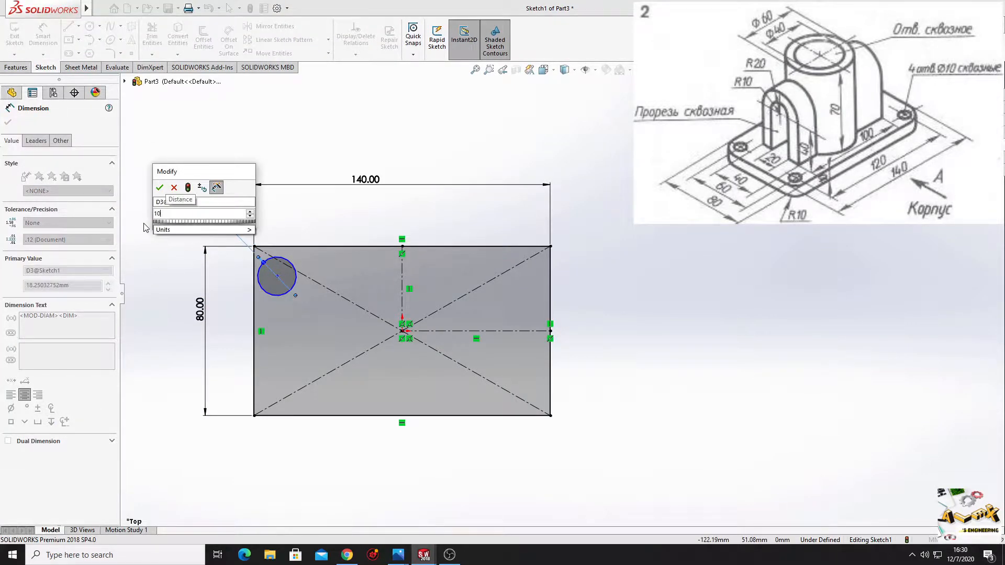
{"action": "key", "text": "Return"}
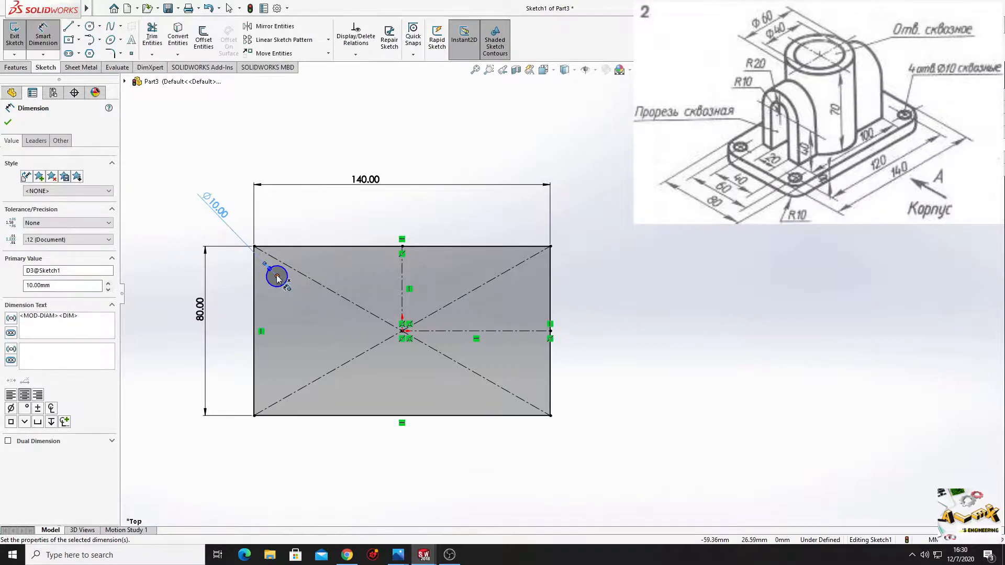
Locate the circle's centre 60 mm from the vertical centerline and 30 mm from the horizontal centerline
{"action": "left_click", "coordinate": [277, 276]}
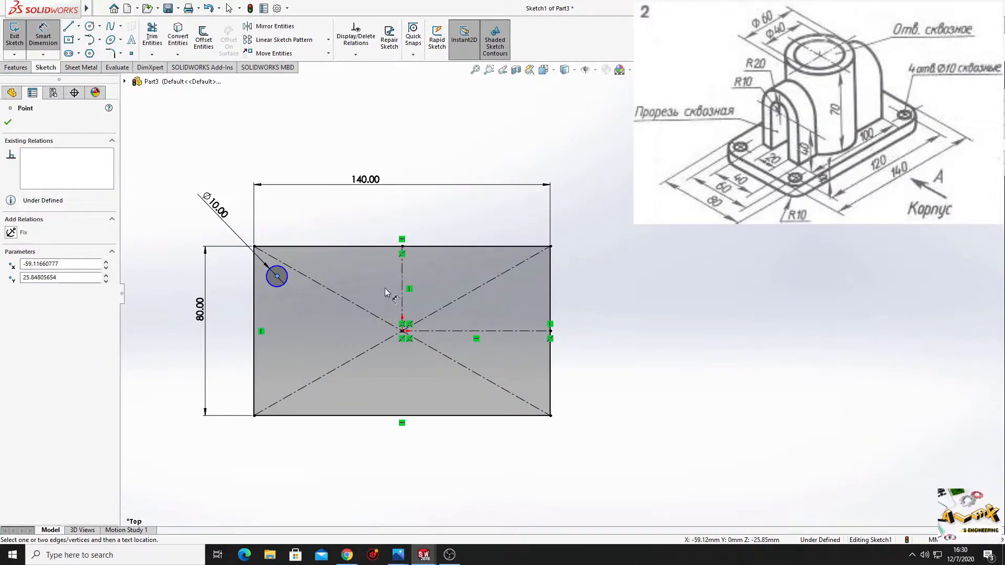
{"action": "left_click", "coordinate": [402, 293]}
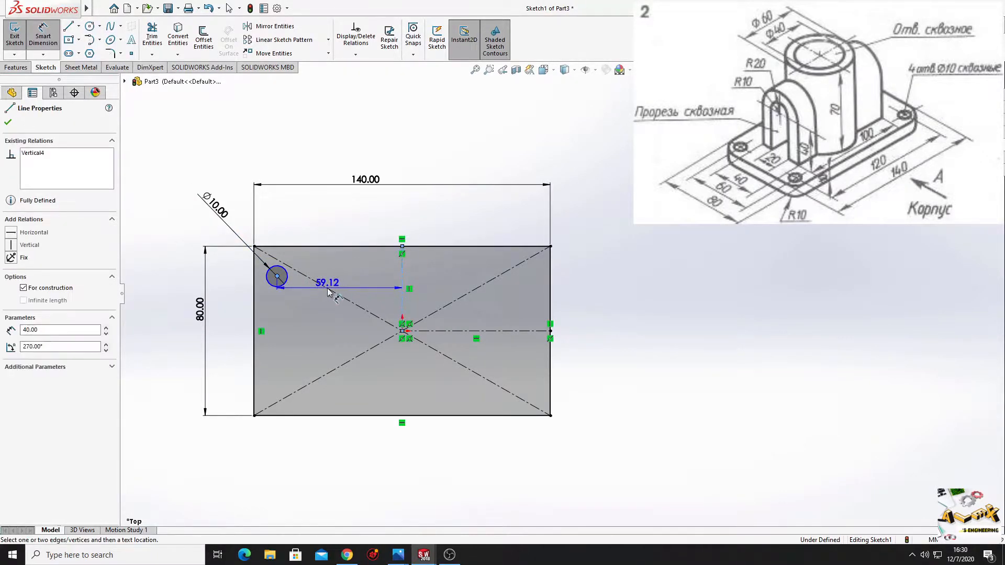
{"action": "left_click", "coordinate": [329, 218]}
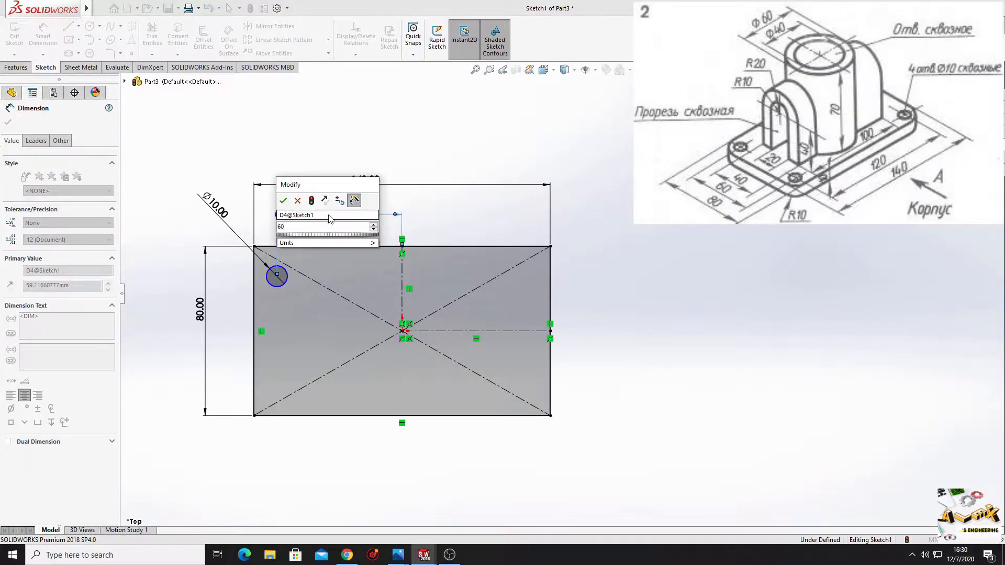
{"action": "key", "text": "Return"}
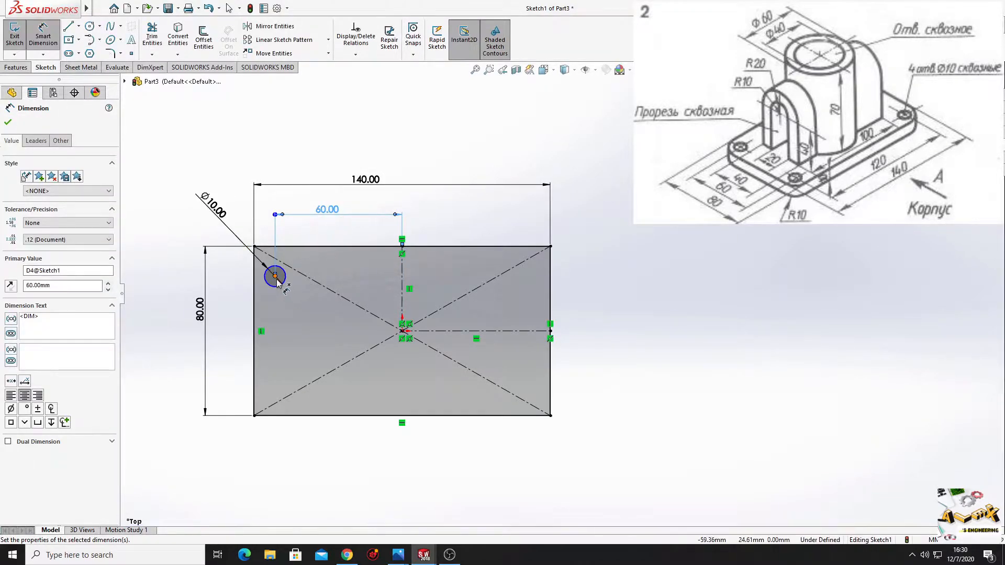
{"action": "left_click", "coordinate": [275, 277]}
{"action": "left_click", "coordinate": [314, 332]}
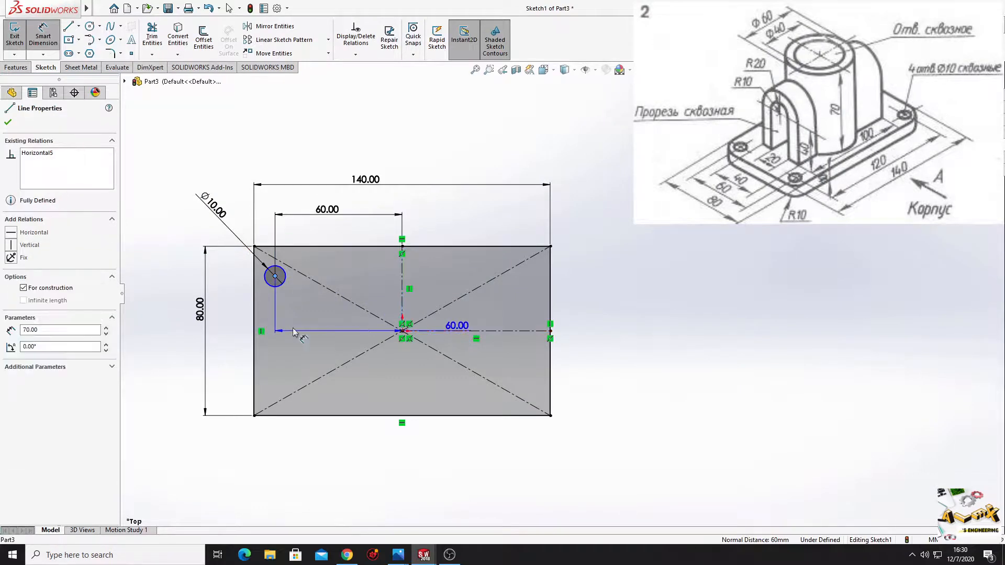
{"action": "left_click", "coordinate": [234, 317]}
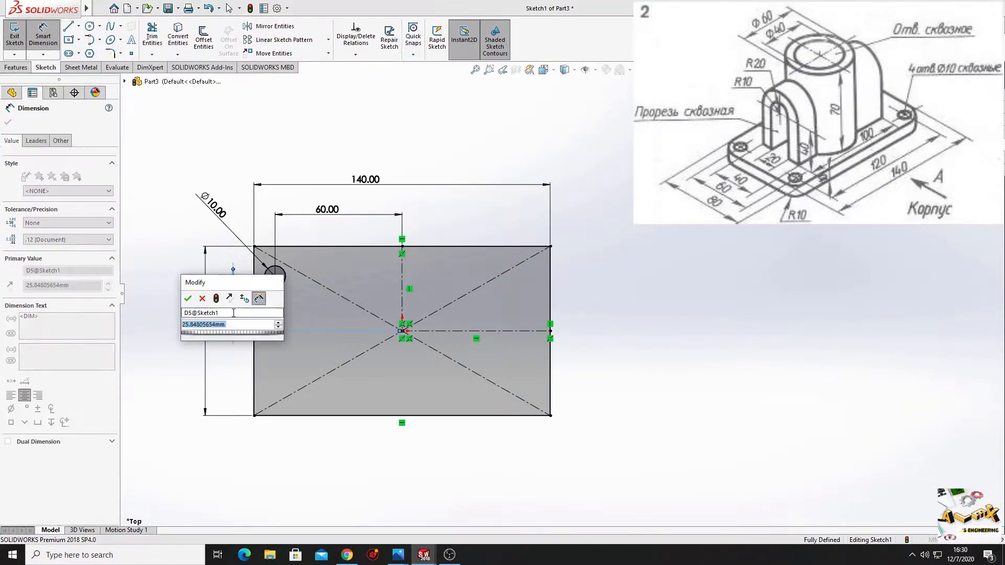
{"action": "type", "text": "30"}
{"action": "key", "text": "Return"}
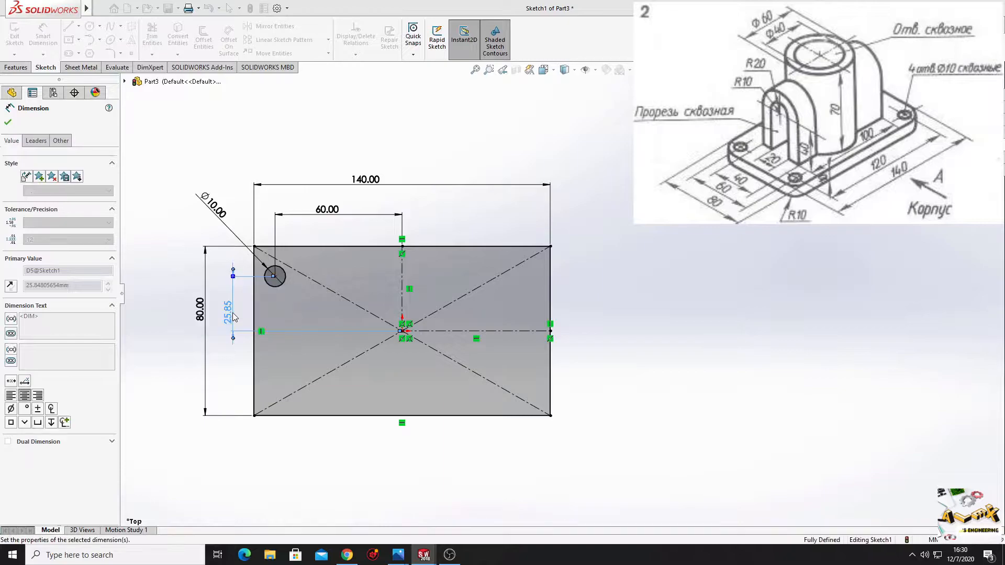
Mirror the 10 mm corner circle about the vertical centerline, keeping the original
{"action": "right_click", "coordinate": [161, 235]}
{"action": "left_click", "coordinate": [167, 265]}
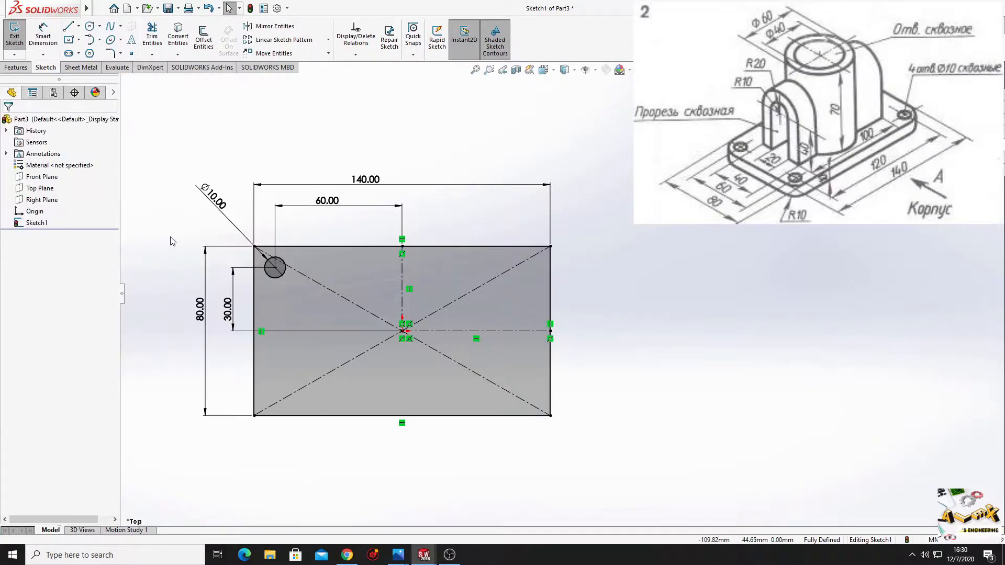
{"action": "left_click", "coordinate": [274, 26]}
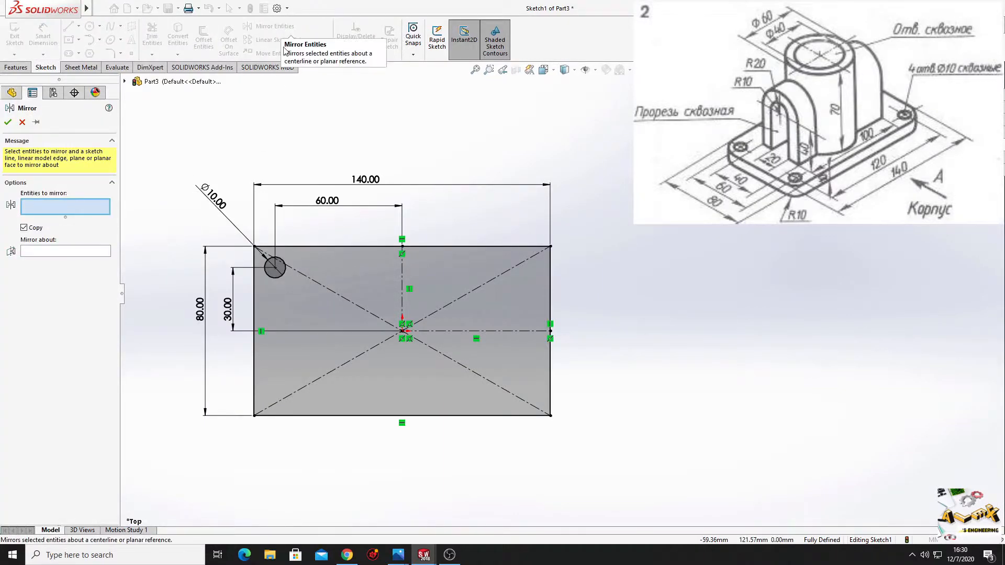
{"action": "left_click", "coordinate": [278, 277]}
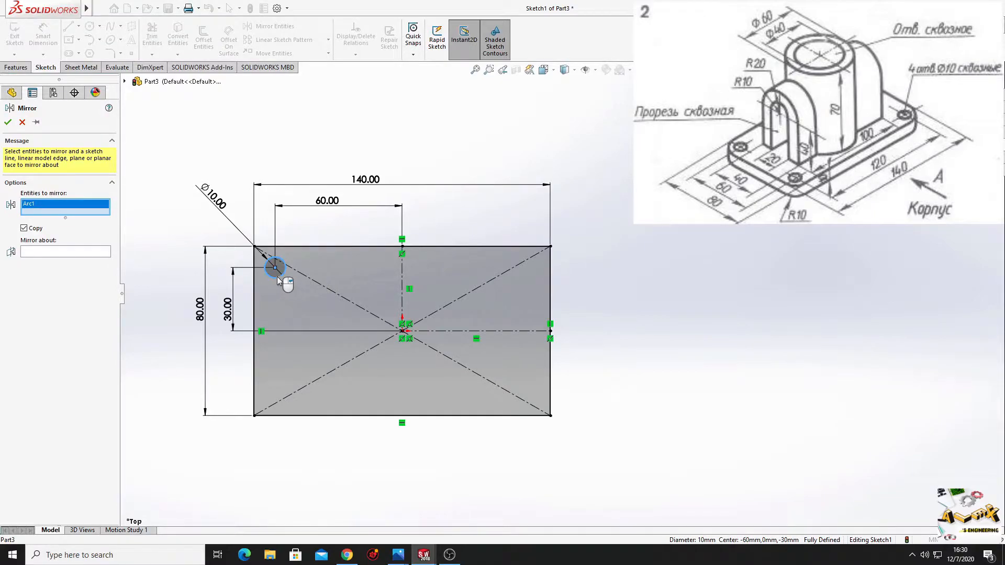
{"action": "left_click", "coordinate": [84, 252]}
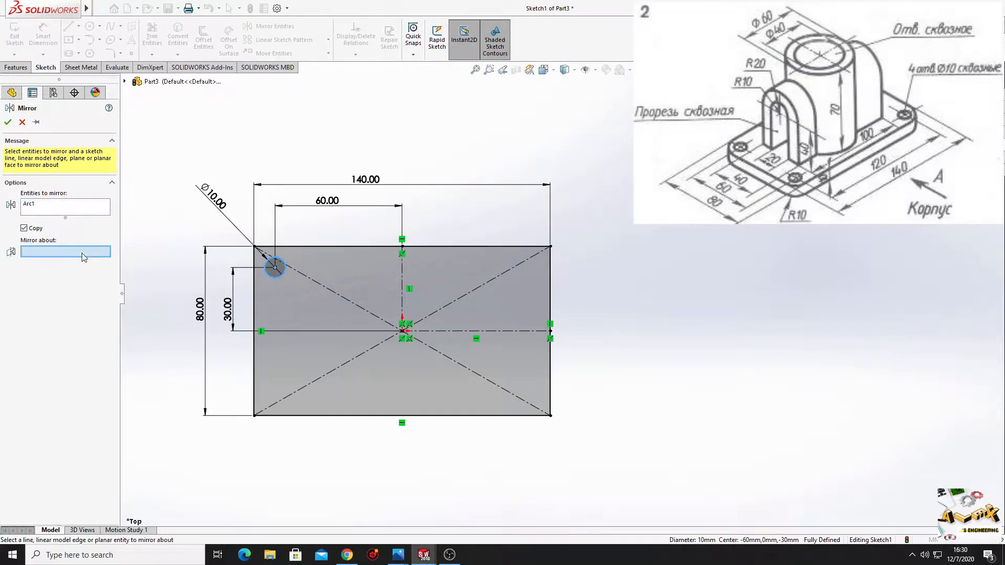
{"action": "left_click", "coordinate": [401, 290]}
{"action": "left_click", "coordinate": [8, 122]}
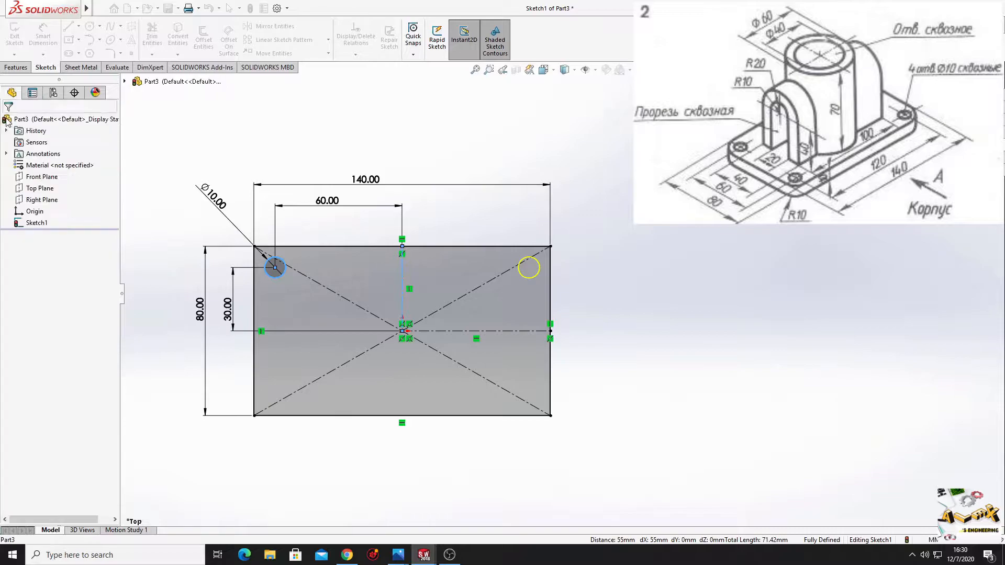
Mirror both upper corner circles about the horizontal centerline to fill the lower corners
{"action": "left_click", "coordinate": [259, 27]}
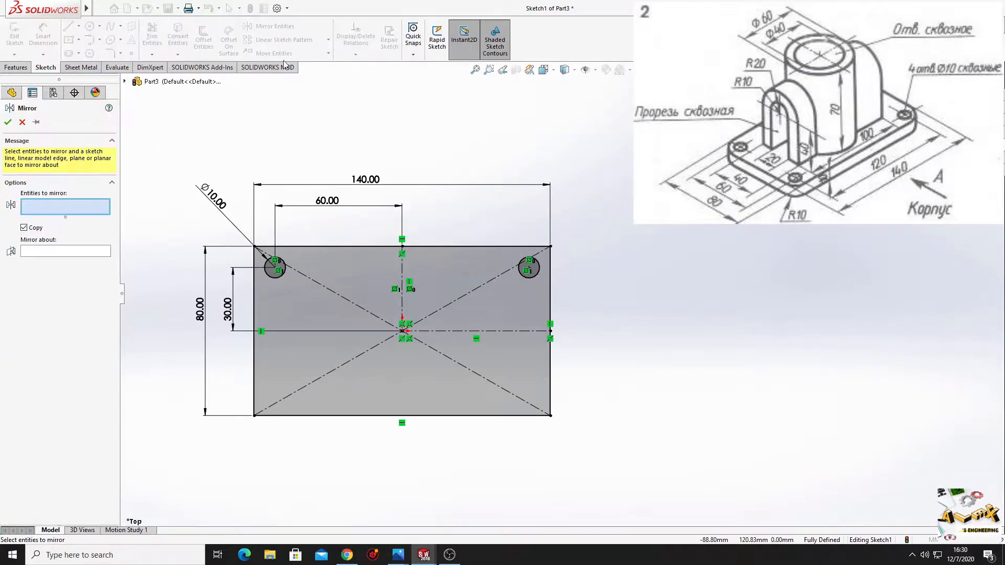
{"action": "left_click", "coordinate": [273, 278]}
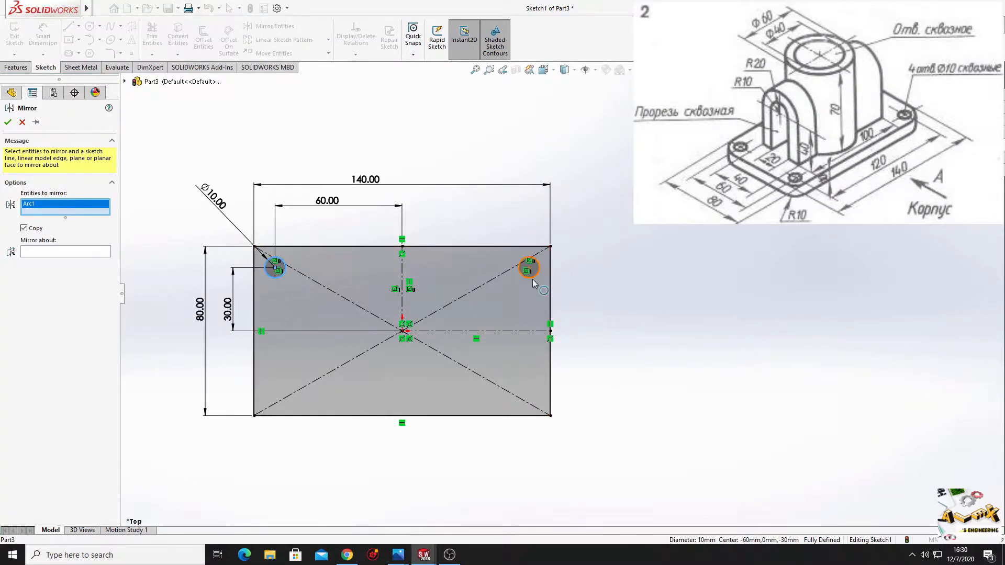
{"action": "left_click", "coordinate": [525, 277]}
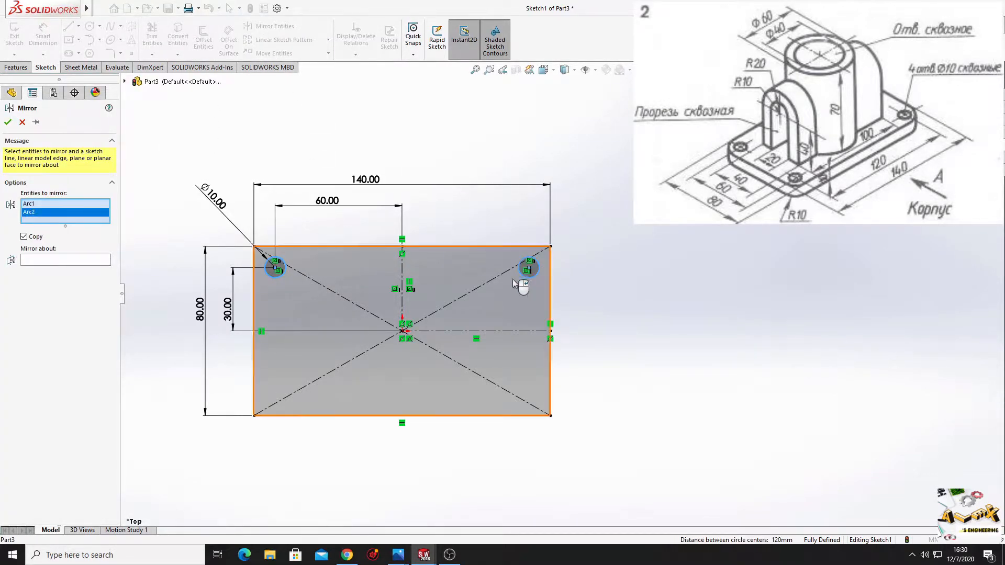
{"action": "left_click", "coordinate": [56, 260]}
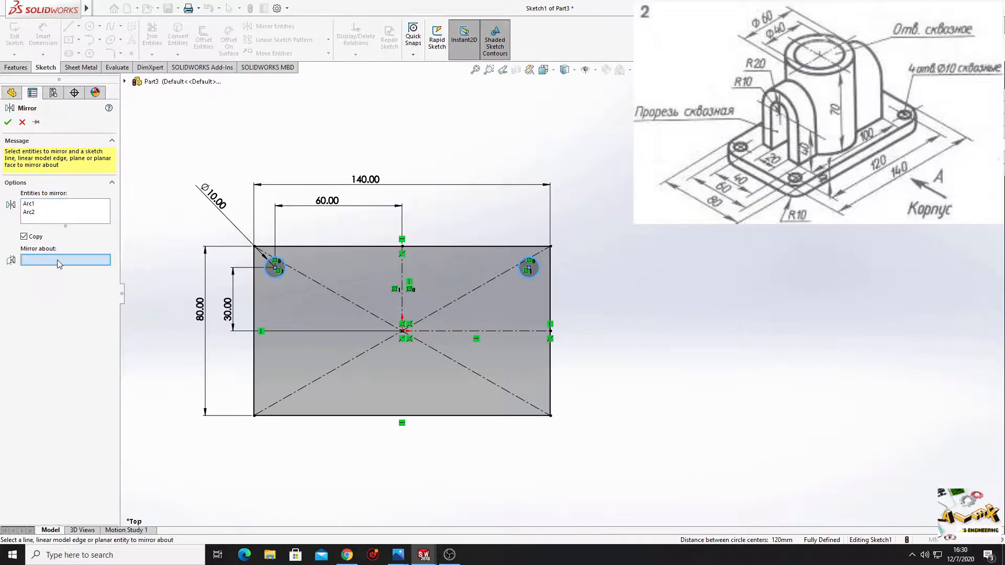
{"action": "left_click", "coordinate": [462, 334]}
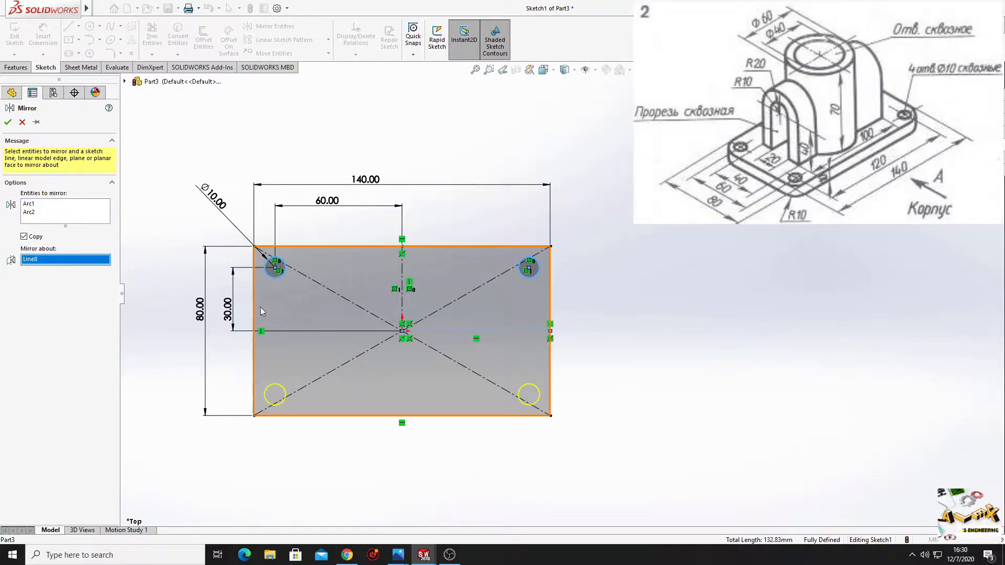
{"action": "left_click", "coordinate": [7, 123]}
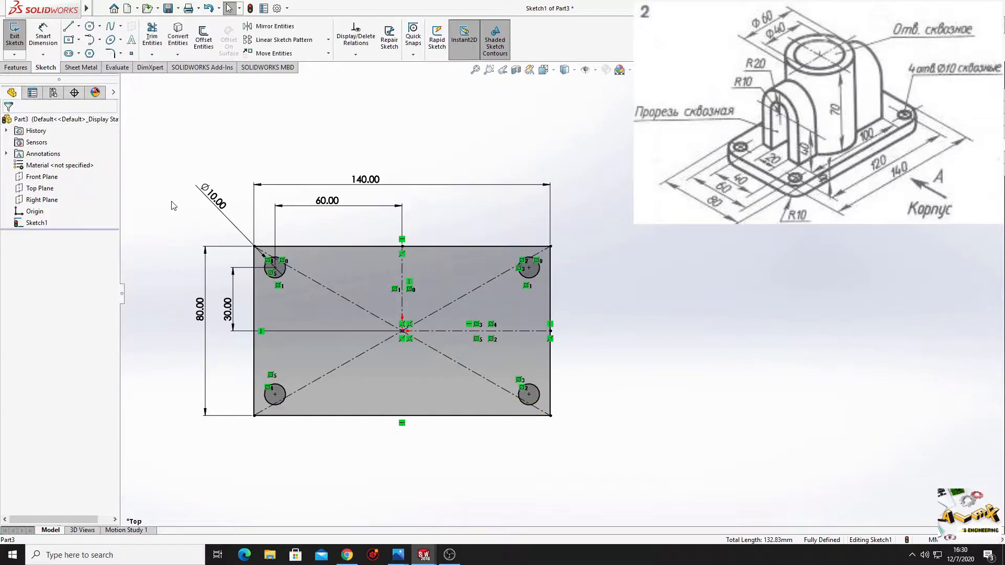
Extrude the base plate sketch with its four corner holes as a Blind boss 10 mm deep
{"action": "left_click", "coordinate": [13, 68]}
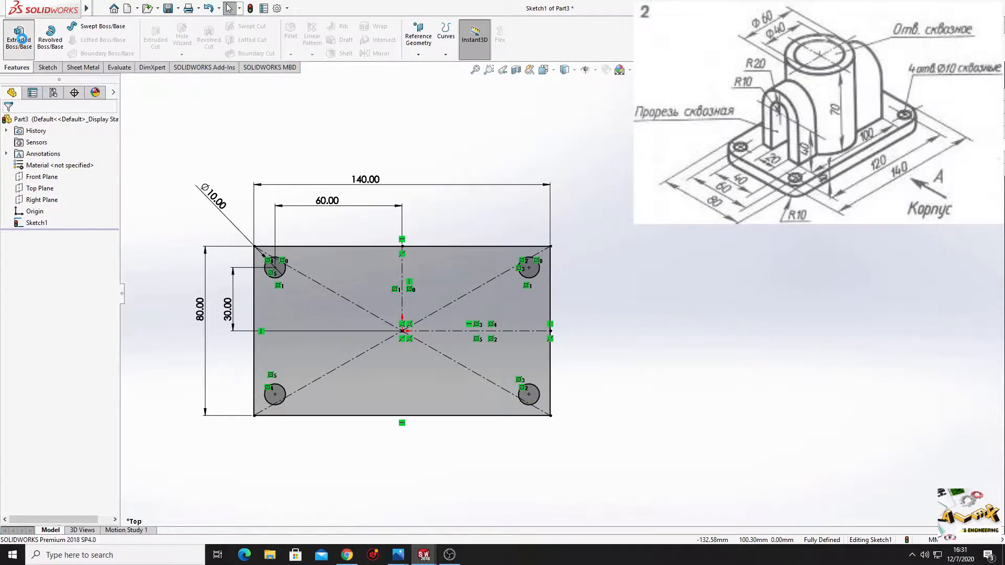
{"action": "left_click", "coordinate": [19, 37]}
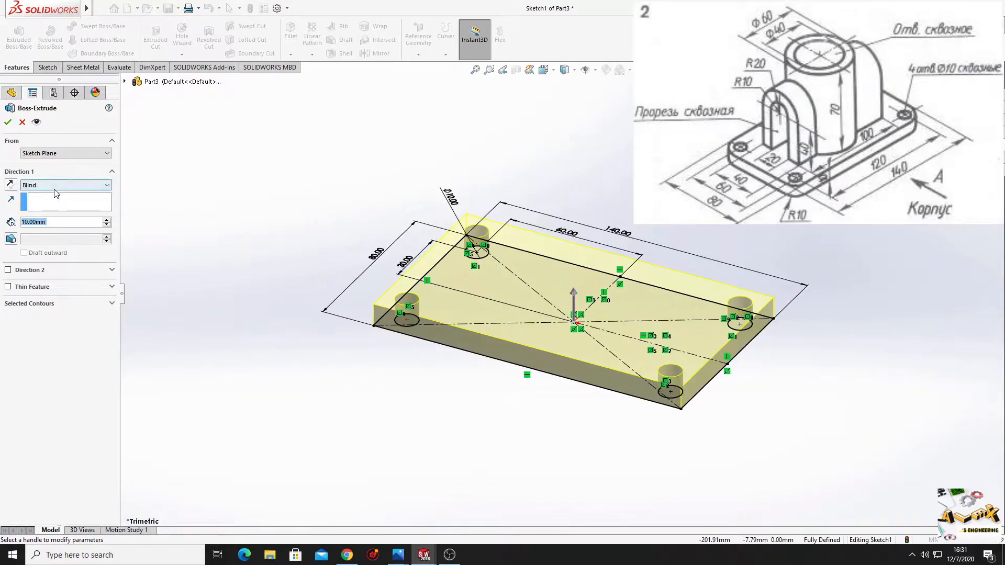
{"action": "left_click", "coordinate": [56, 186]}
{"action": "left_click", "coordinate": [185, 187]}
{"action": "double_click", "coordinate": [61, 220]}
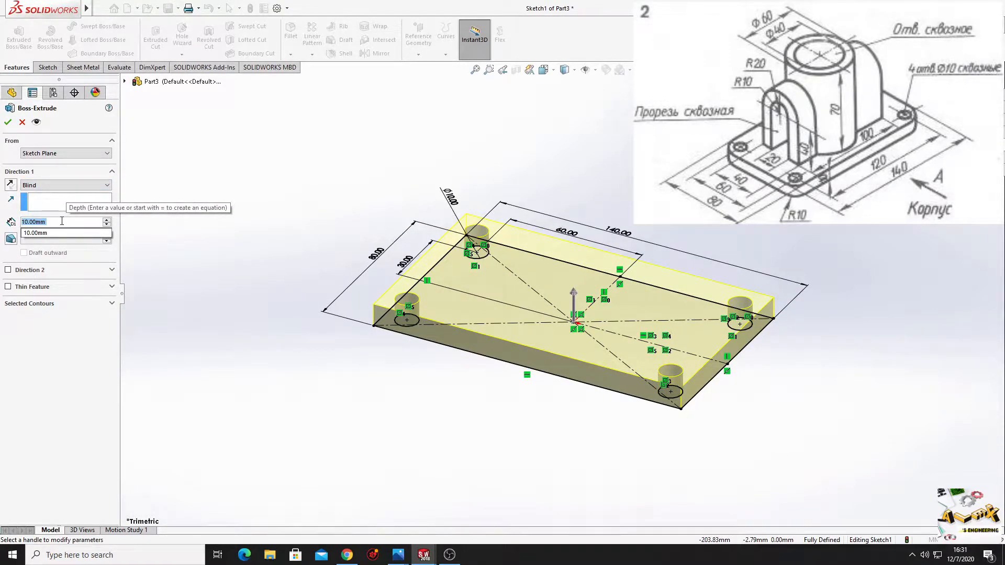
{"action": "left_click", "coordinate": [11, 125]}
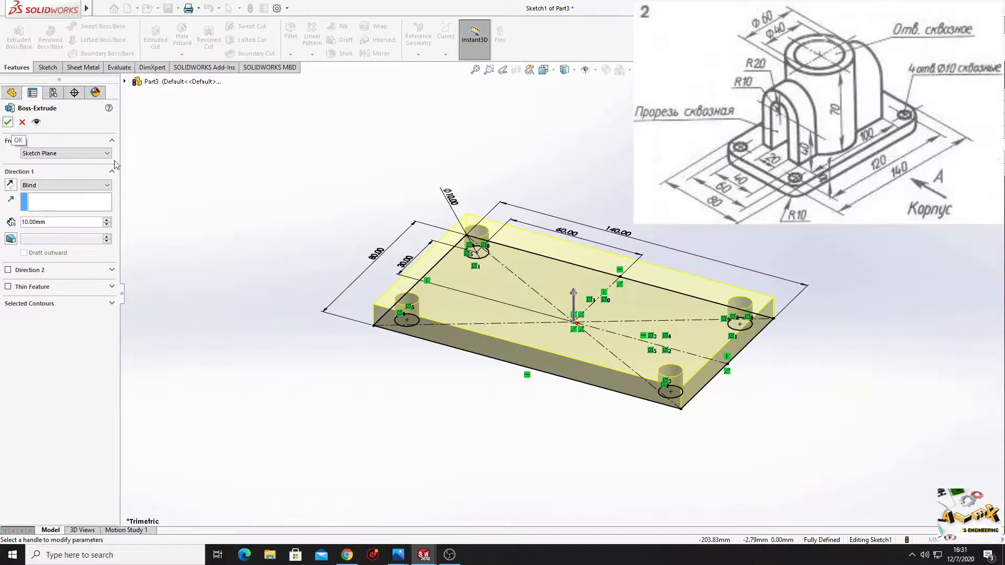
{"action": "left_click", "coordinate": [8, 123]}
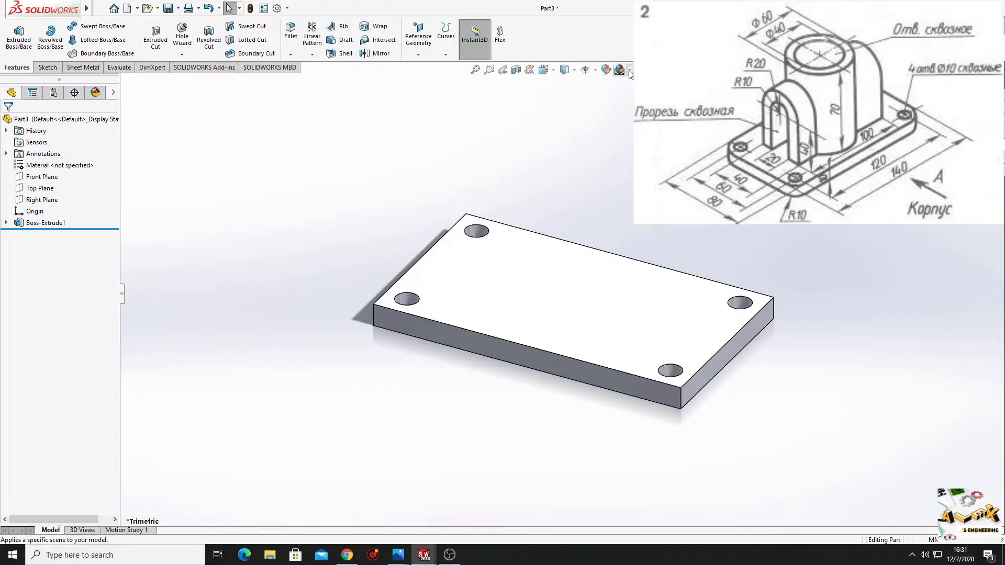
Apply a plain white background scene and start a sketch on the plate's top face
{"action": "left_click", "coordinate": [630, 71]}
{"action": "left_click", "coordinate": [623, 97]}
{"action": "mouse_move", "coordinate": [589, 204]}
{"action": "middle_mouse_down"}
{"action": "mouse_move", "coordinate": [443, 231]}
{"action": "mouse_move", "coordinate": [485, 240]}
{"action": "mouse_move", "coordinate": [406, 317]}
{"action": "middle_mouse_up"}
{"action": "left_click", "coordinate": [439, 301]}
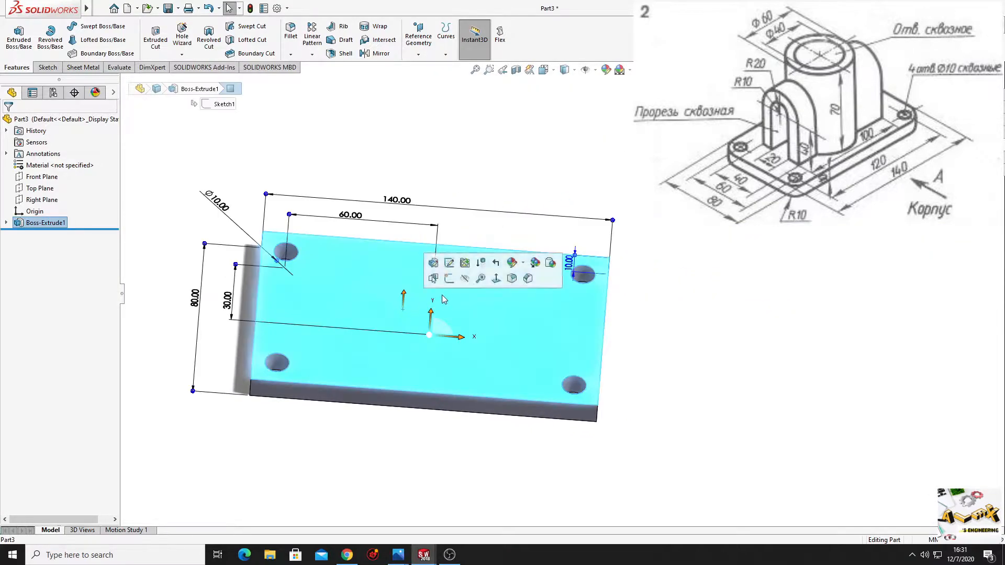
{"action": "left_click", "coordinate": [448, 278]}
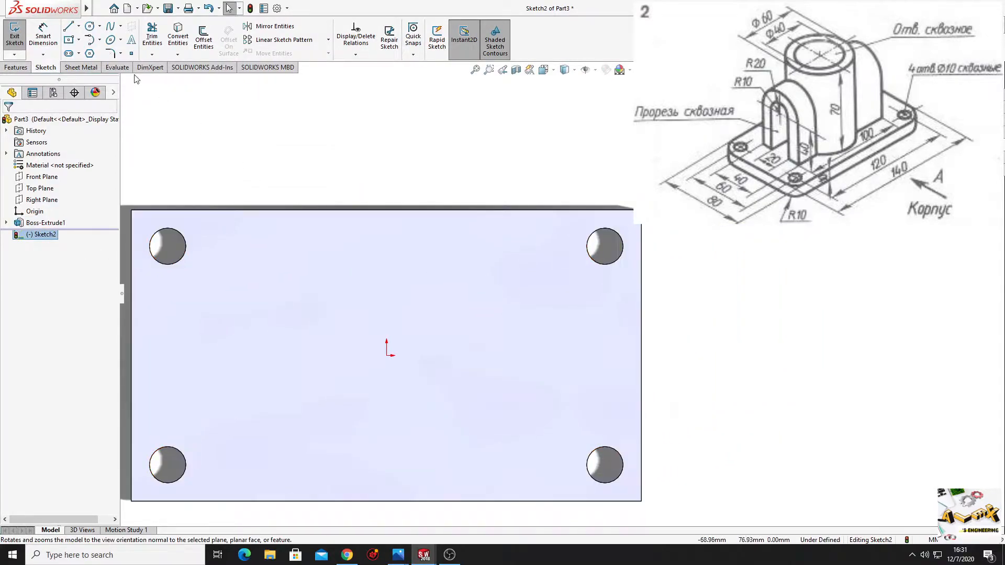
Sketch two concentric circles centred on the origin, about 71 mm and 45 mm in diameter
{"action": "left_click", "coordinate": [90, 26]}
{"action": "left_click", "coordinate": [387, 356]}
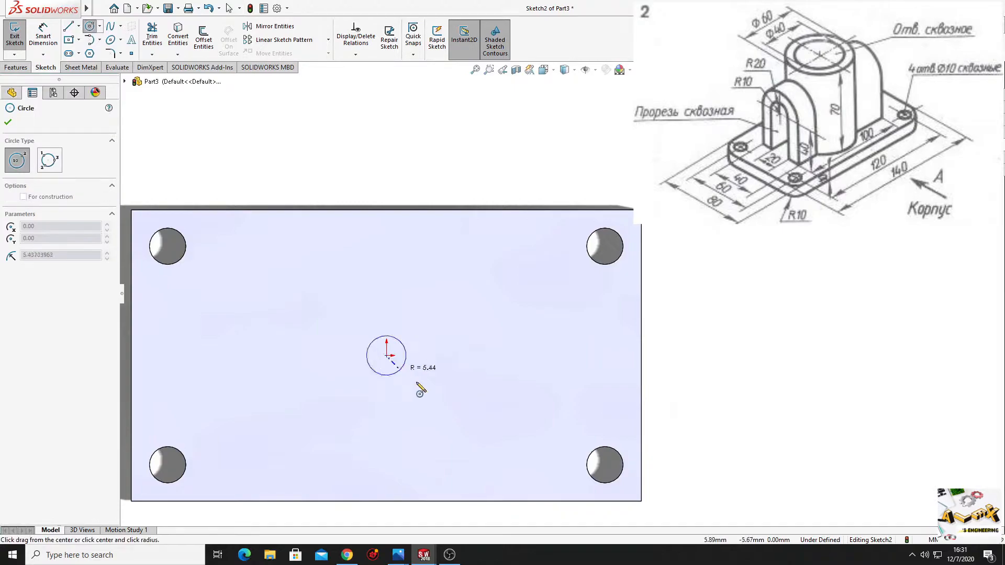
{"action": "left_click", "coordinate": [486, 439]}
{"action": "left_click", "coordinate": [386, 356]}
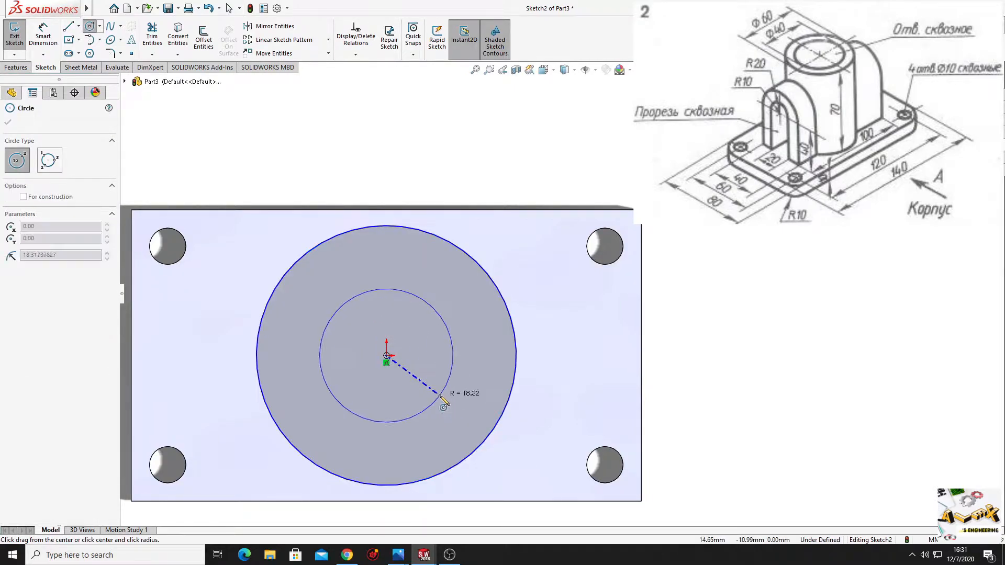
{"action": "left_click", "coordinate": [455, 398]}
{"action": "key", "text": "Escape"}
Dimension the outer circle with a diameter of 60 mm
{"action": "left_click", "coordinate": [46, 33]}
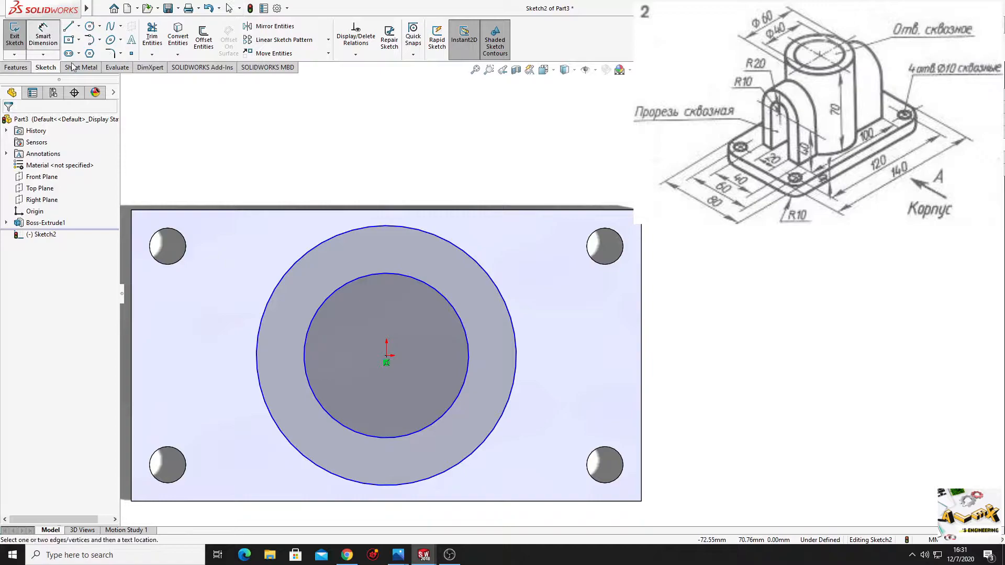
{"action": "left_click", "coordinate": [389, 230]}
{"action": "left_click", "coordinate": [371, 127]}
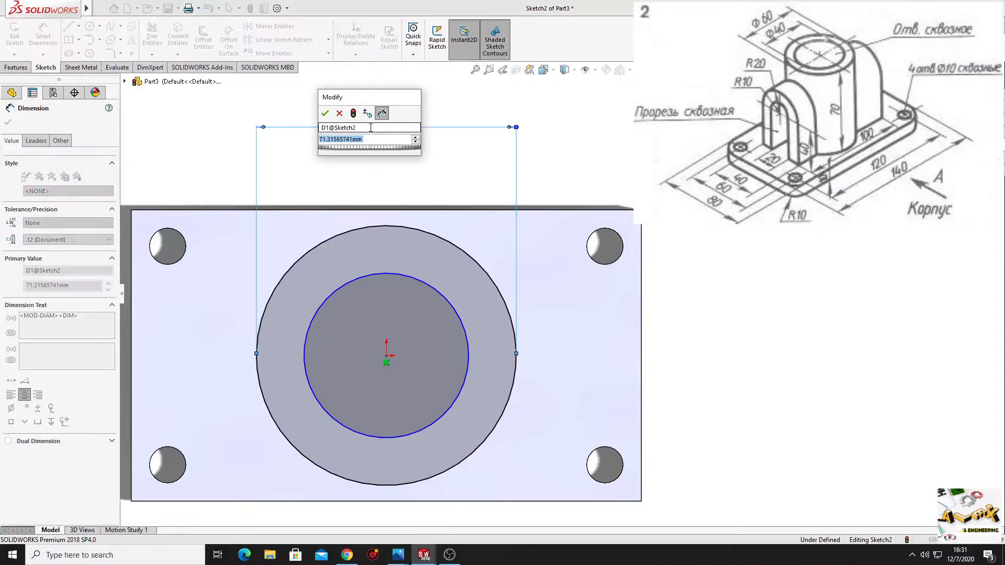
{"action": "type", "text": "60"}
{"action": "key", "text": "Return"}
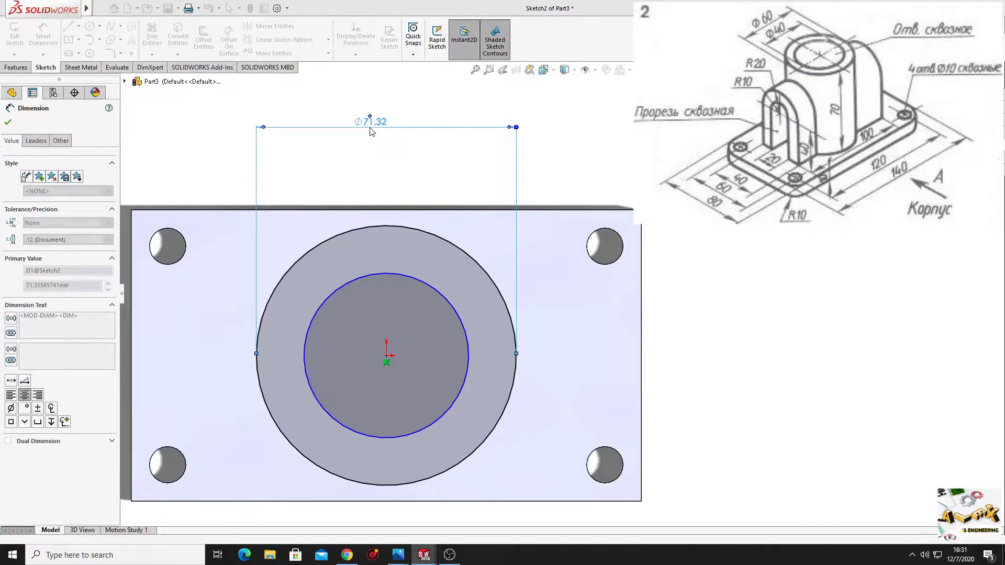
Dimension the inner circle with a diameter of 40 mm
{"action": "left_click", "coordinate": [385, 274]}
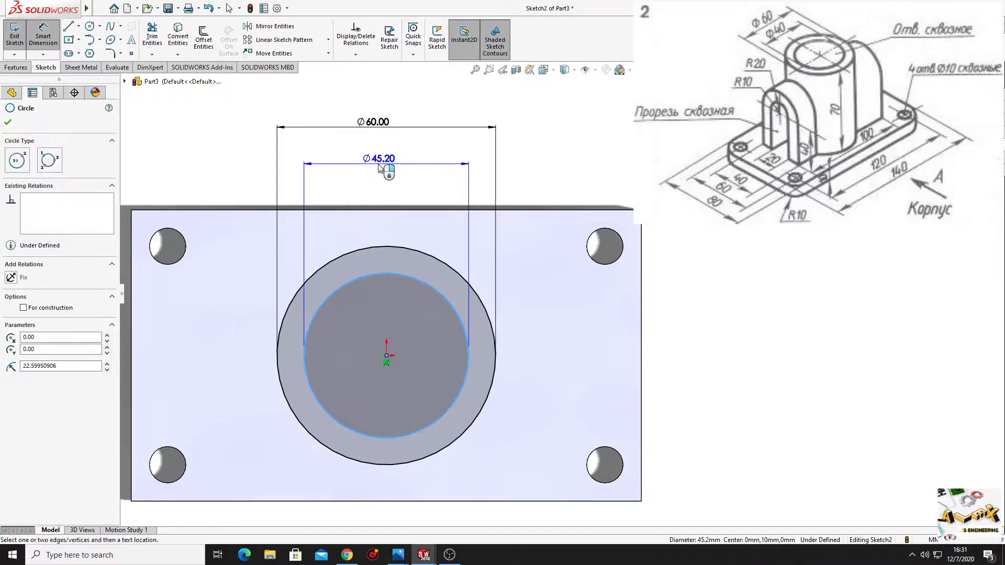
{"action": "left_click", "coordinate": [380, 166]}
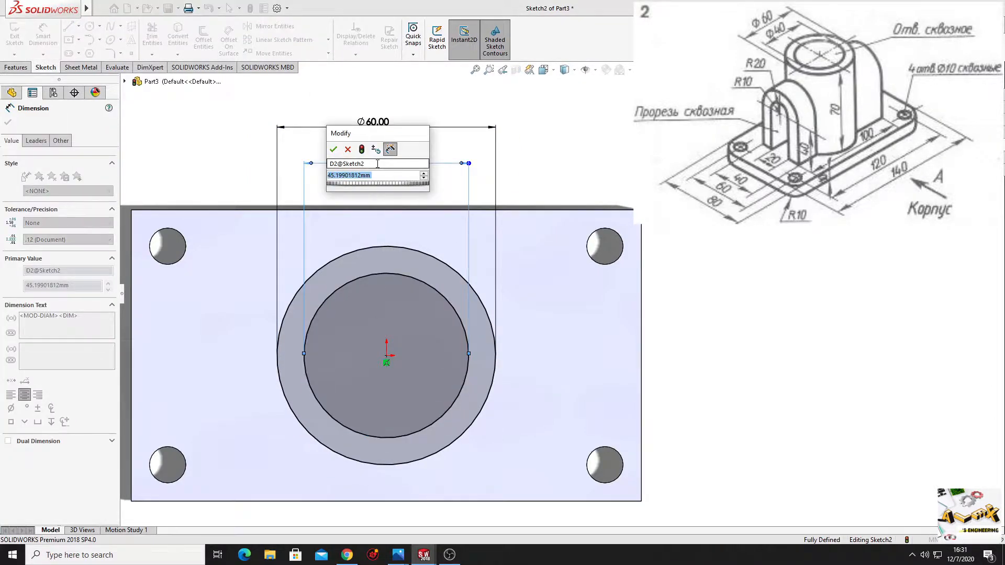
{"action": "type", "text": "40"}
{"action": "key", "text": "Return"}
{"action": "right_click", "coordinate": [556, 148]}
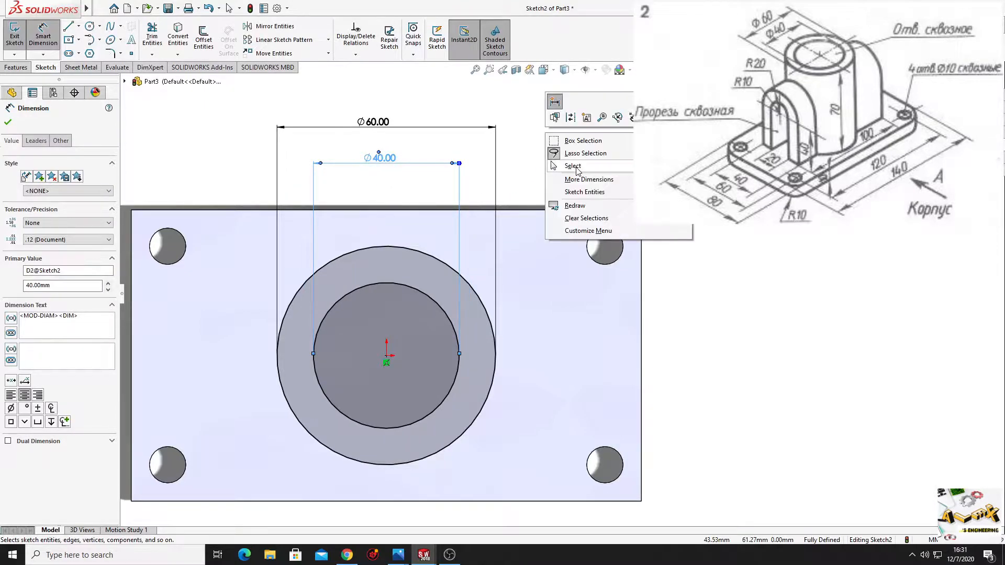
{"action": "left_click", "coordinate": [575, 168]}
Extrude the ring between the two circles 70 mm upward from the plate, merged with the base
{"action": "left_click", "coordinate": [16, 68]}
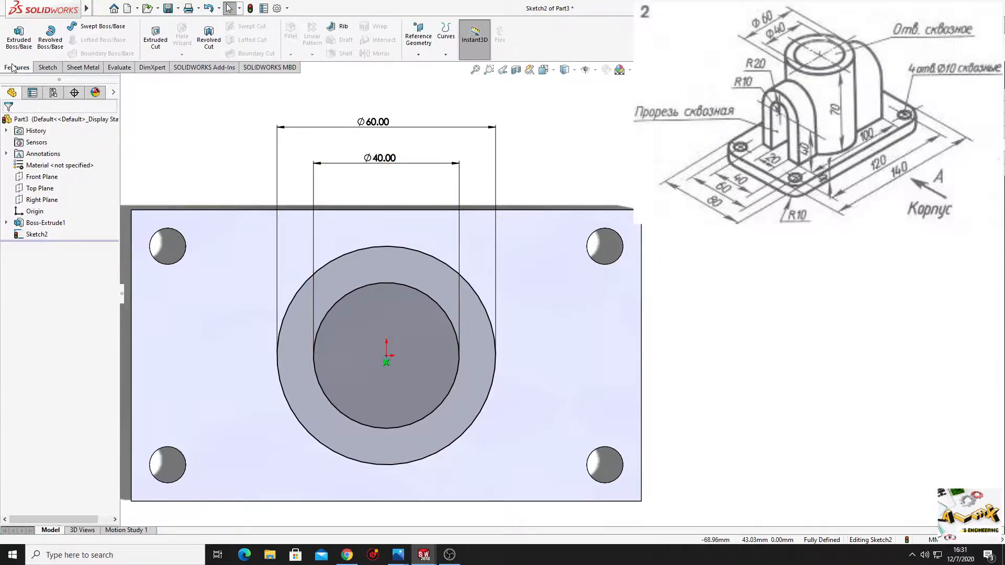
{"action": "left_click", "coordinate": [19, 36]}
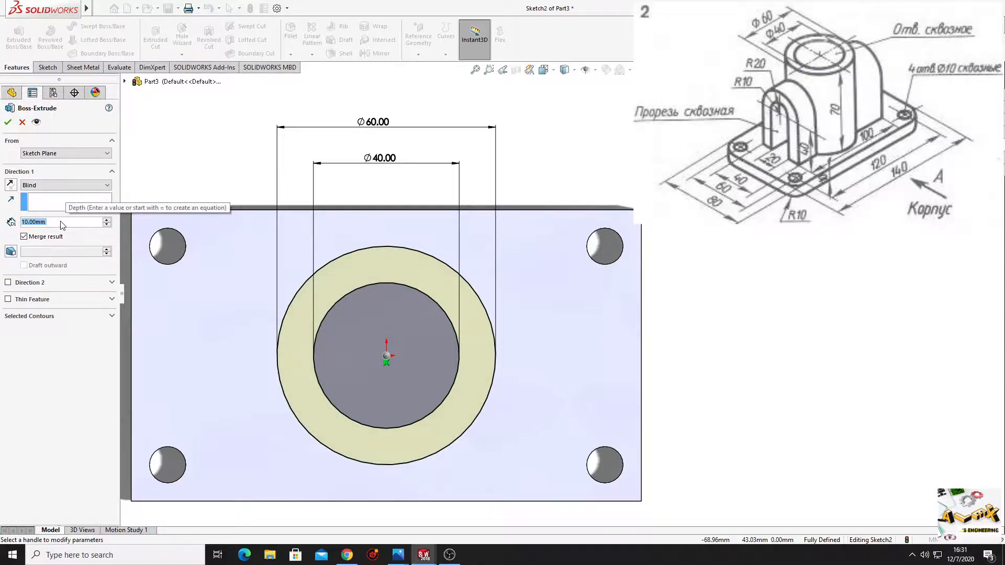
{"action": "type", "text": "70"}
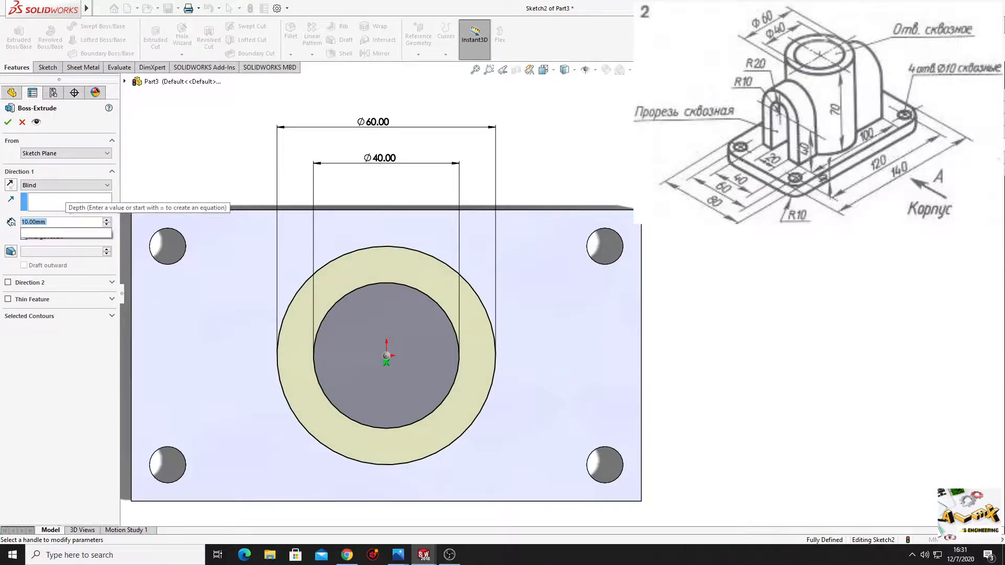
{"action": "key", "text": "Return"}
{"action": "left_click", "coordinate": [8, 122]}
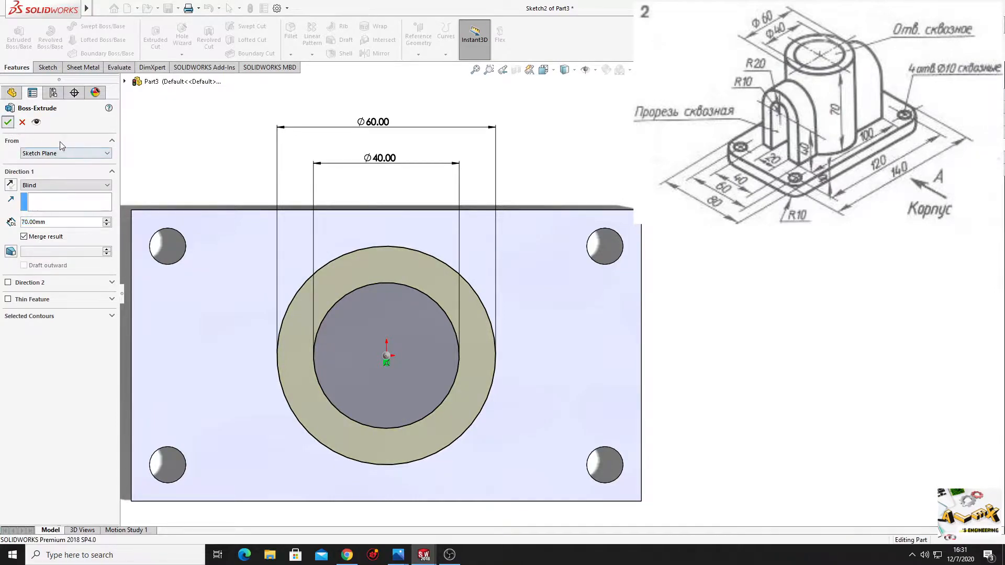
Start a sketch on the Right Plane and orient the view normal to it
{"action": "middle_click_drag", "start_coordinate": [265, 294], "coordinate": [336, 253]}
{"action": "middle_click_drag", "start_coordinate": [205, 296], "coordinate": [164, 263]}
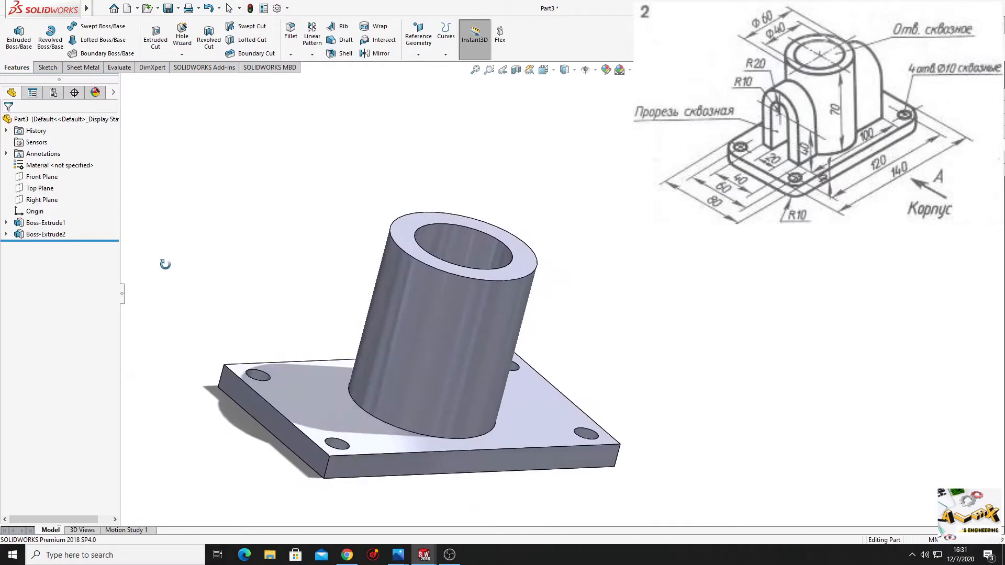
{"action": "left_click", "coordinate": [52, 200]}
{"action": "left_click", "coordinate": [63, 192]}
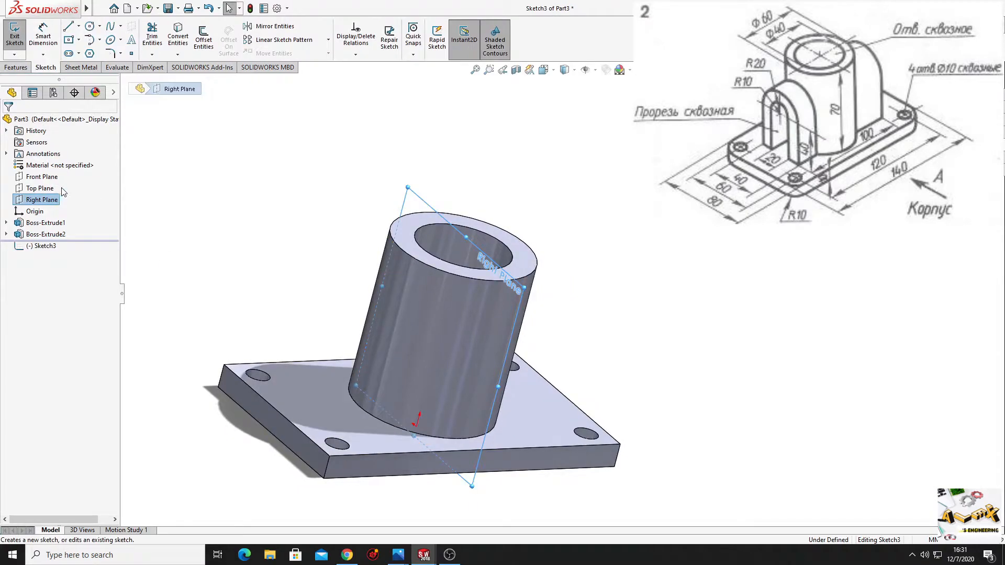
{"action": "left_click", "coordinate": [53, 250]}
{"action": "left_click", "coordinate": [81, 237]}
{"action": "middle_click_drag", "start_coordinate": [297, 278], "coordinate": [150, 313], "text": "ctrl"}
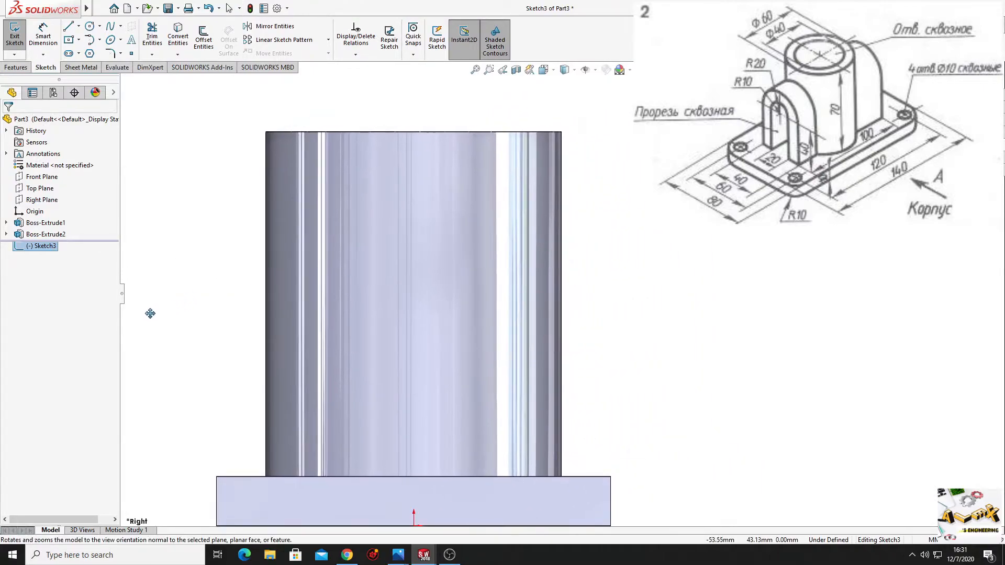
{"action": "scroll", "coordinate": [236, 329], "scroll_direction": "up", "scroll_amount": 3}
{"action": "middle_click_drag", "start_coordinate": [215, 207], "coordinate": [193, 228], "text": "ctrl"}
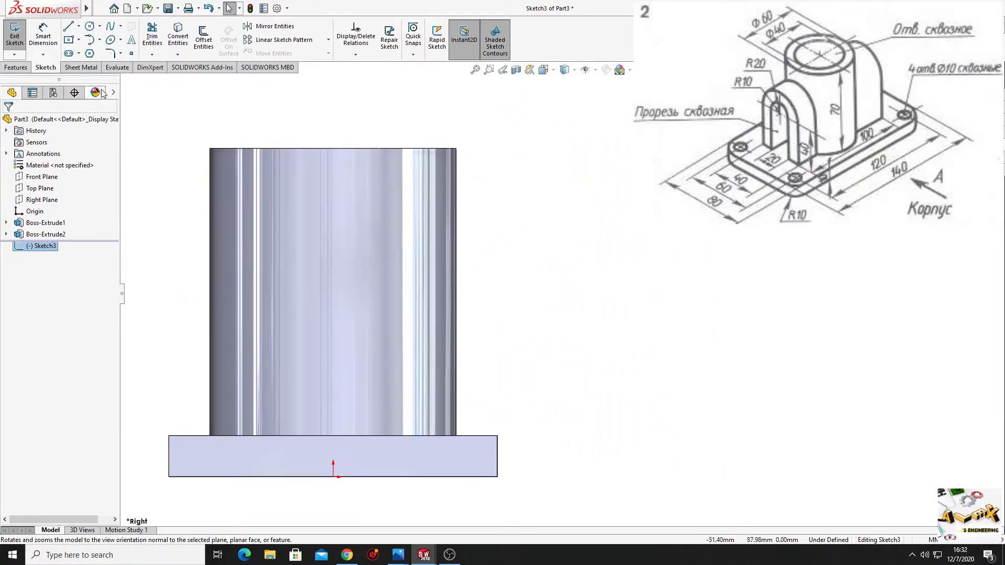
Sketch a closed rectangle of lines about 38 mm wide and 46 mm tall, standing on the plate's top edge
{"action": "left_click", "coordinate": [68, 28]}
{"action": "left_click_drag", "start_coordinate": [262, 436], "coordinate": [261, 246]}
{"action": "left_click", "coordinate": [418, 247]}
{"action": "left_click", "coordinate": [418, 436]}
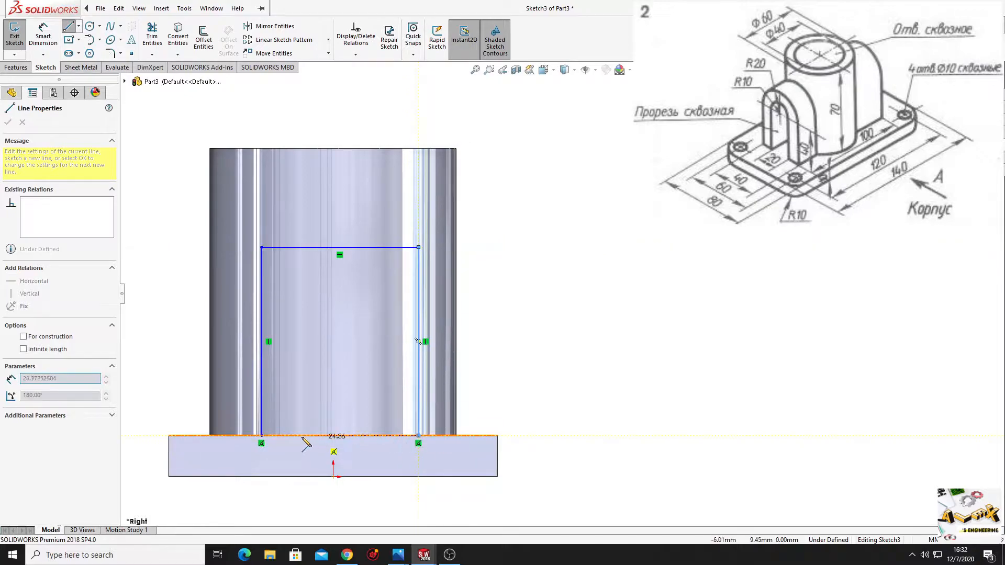
{"action": "left_click", "coordinate": [261, 435]}
{"action": "right_click", "coordinate": [331, 364]}
{"action": "left_click", "coordinate": [349, 370]}
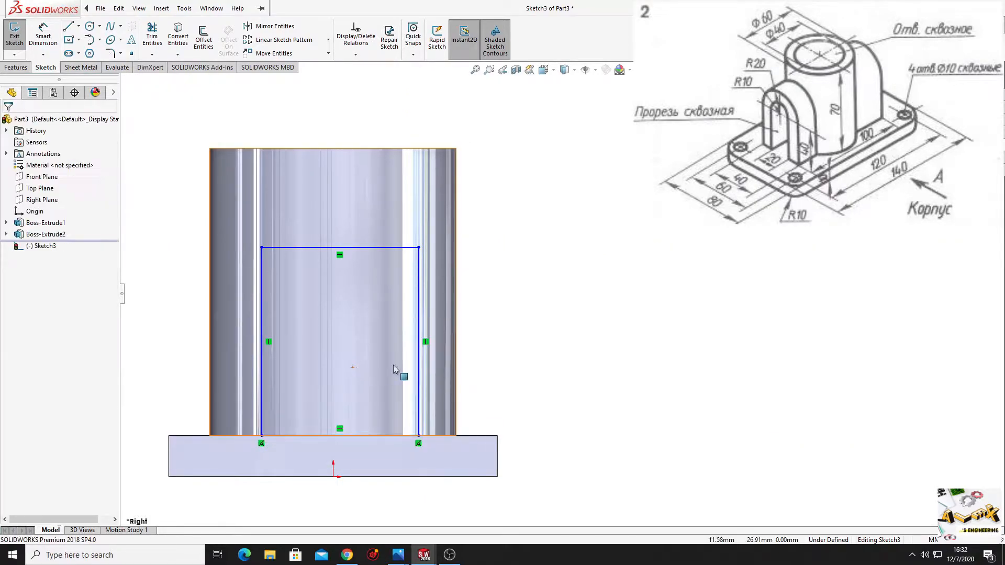
Add a vertical relation between the midpoint of the rectangle's upper line and the origin
{"action": "middle_click_drag", "start_coordinate": [503, 328], "coordinate": [520, 336], "text": "ctrl"}
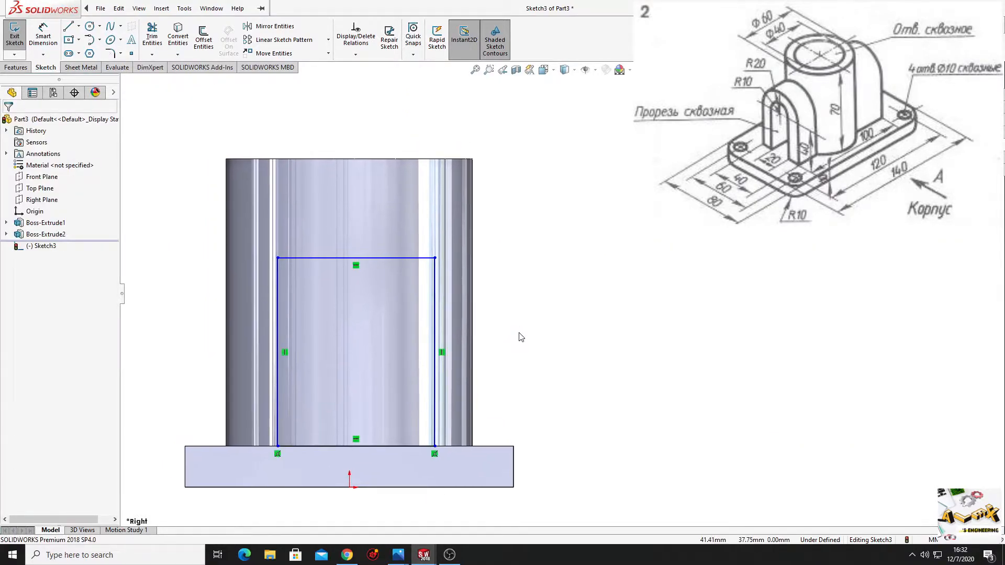
{"action": "left_click", "coordinate": [354, 258]}
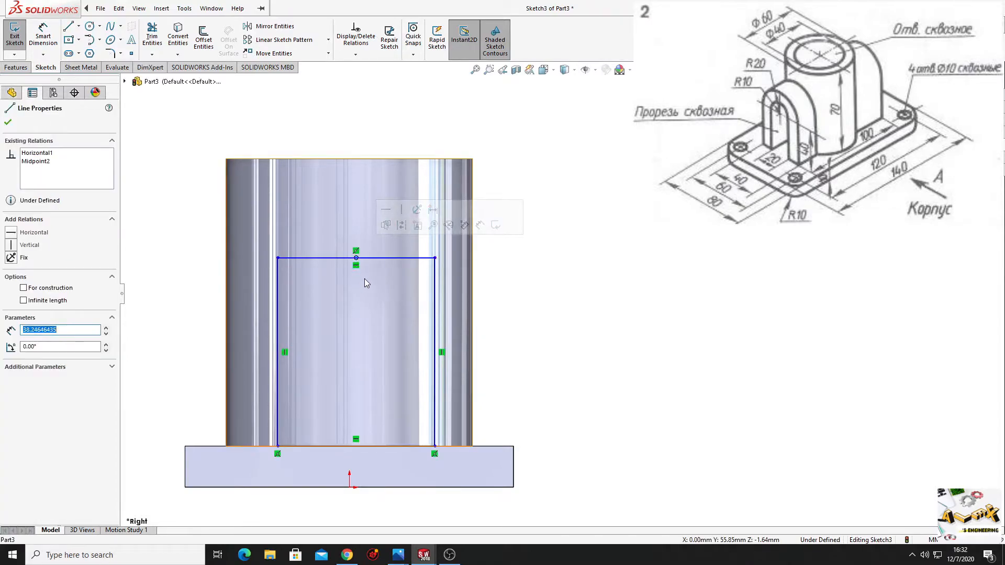
{"action": "left_click", "coordinate": [349, 487]}
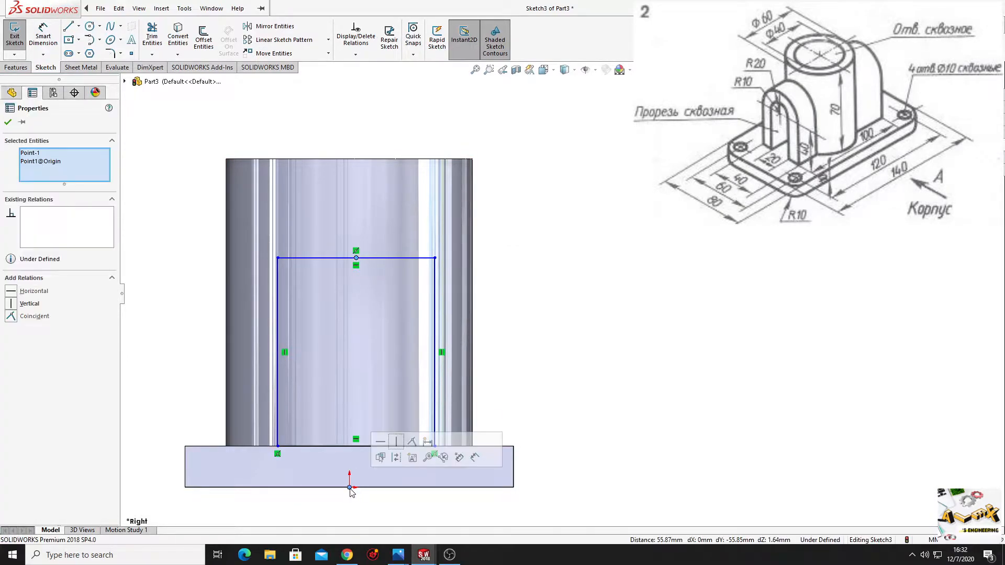
{"action": "left_click", "coordinate": [398, 444]}
{"action": "left_click", "coordinate": [565, 355]}
{"action": "scroll", "coordinate": [528, 344], "scroll_direction": "down", "scroll_amount": 3}
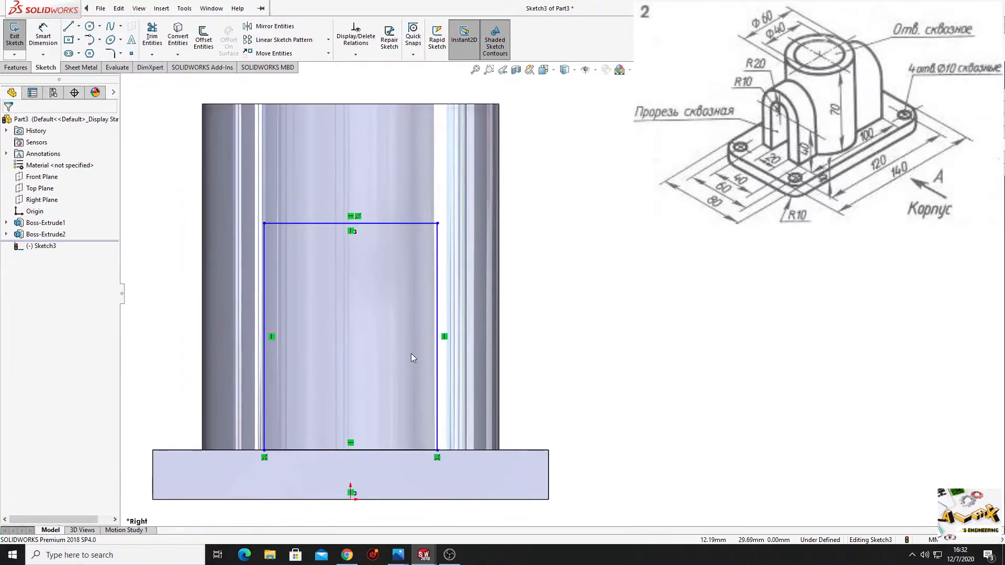
Dimension the rectangle's height as 40 mm on its left side line
{"action": "left_click", "coordinate": [43, 37]}
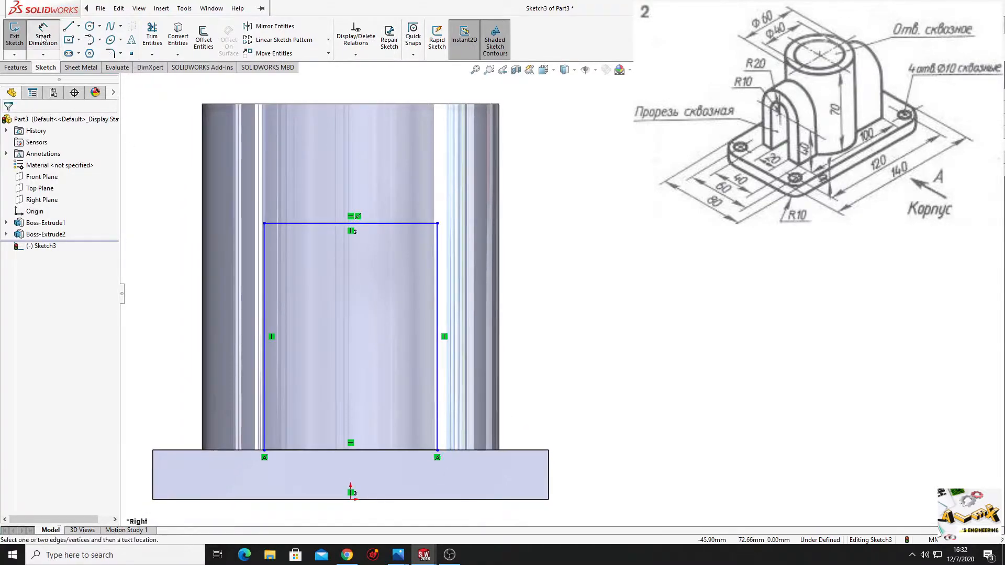
{"action": "left_click", "coordinate": [265, 308]}
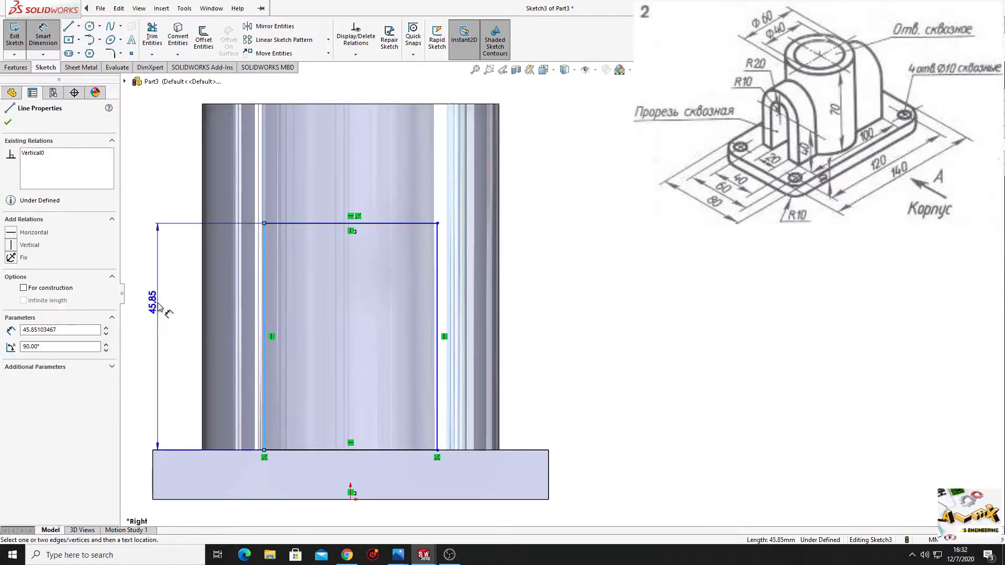
{"action": "left_click", "coordinate": [159, 303]}
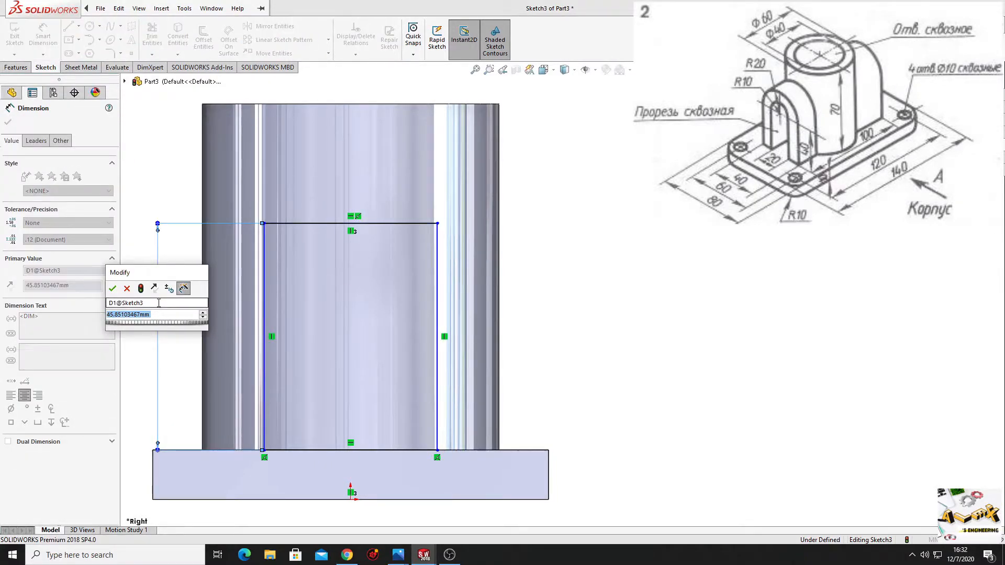
{"action": "type", "text": "40"}
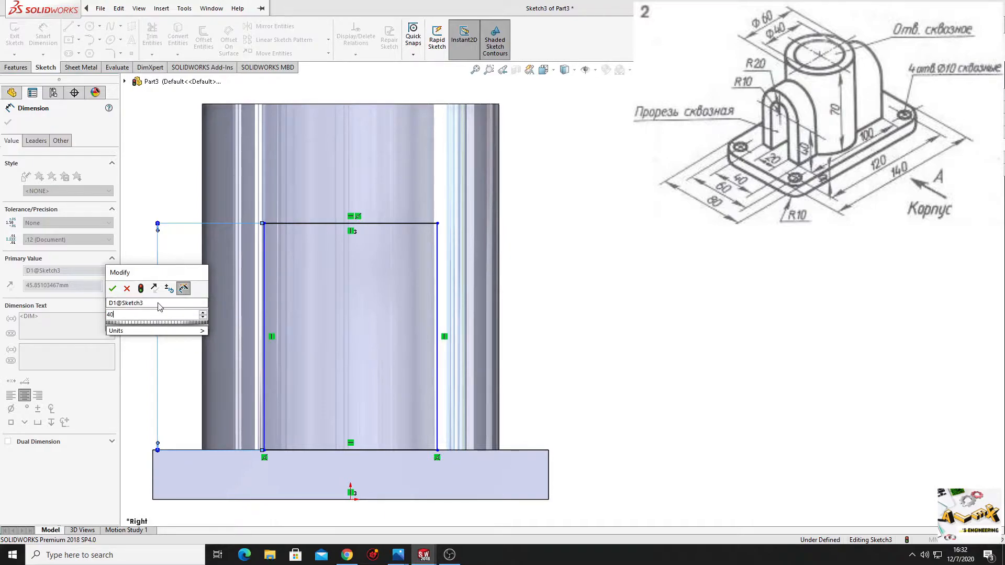
{"action": "key", "text": "Escape"}
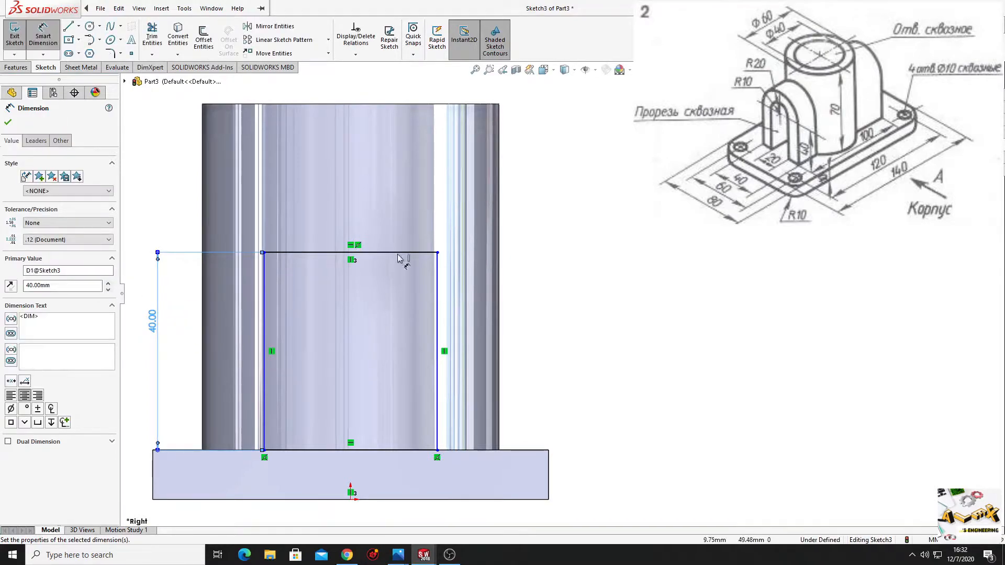
Dimension the rectangle's width as 40 mm on its upper line
{"action": "left_click", "coordinate": [394, 255]}
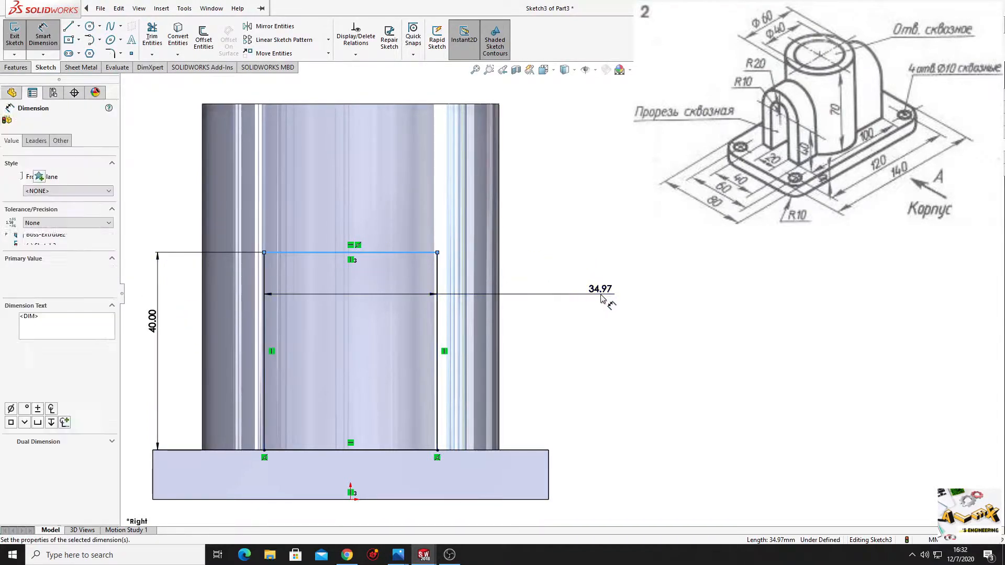
{"action": "left_click", "coordinate": [601, 294]}
{"action": "type", "text": "40"}
{"action": "key", "text": "Return"}
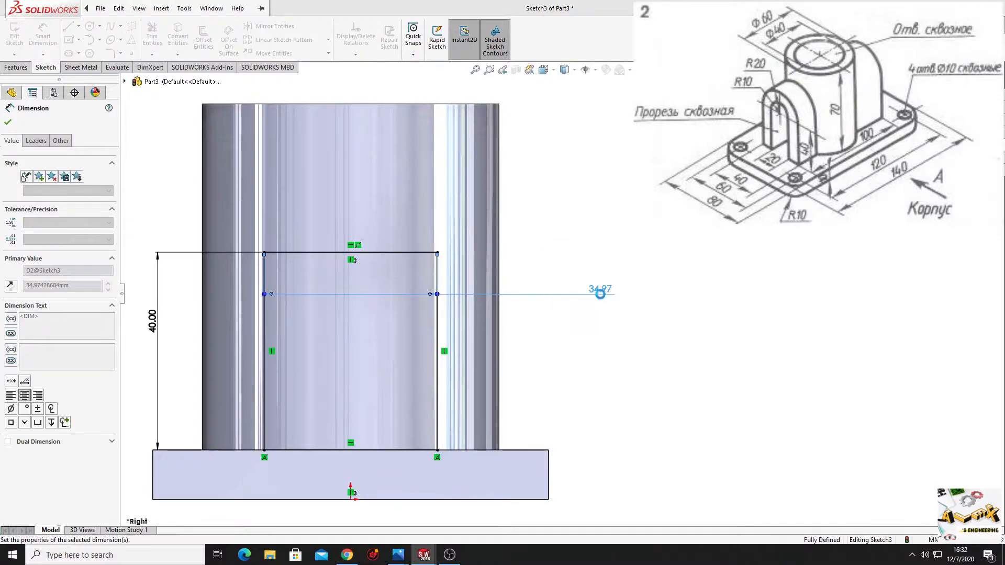
{"action": "right_click", "coordinate": [584, 206]}
{"action": "left_click", "coordinate": [615, 238]}
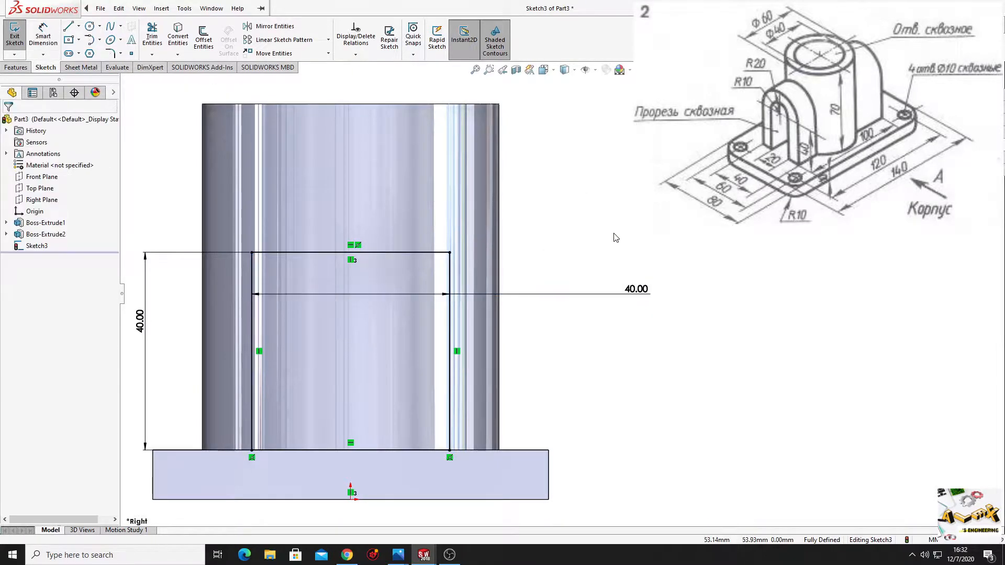
Sketch a tangent arc joining the rectangle's two upper corners to form a rounded top
{"action": "middle_click_drag", "start_coordinate": [497, 258], "coordinate": [509, 260], "text": "ctrl"}
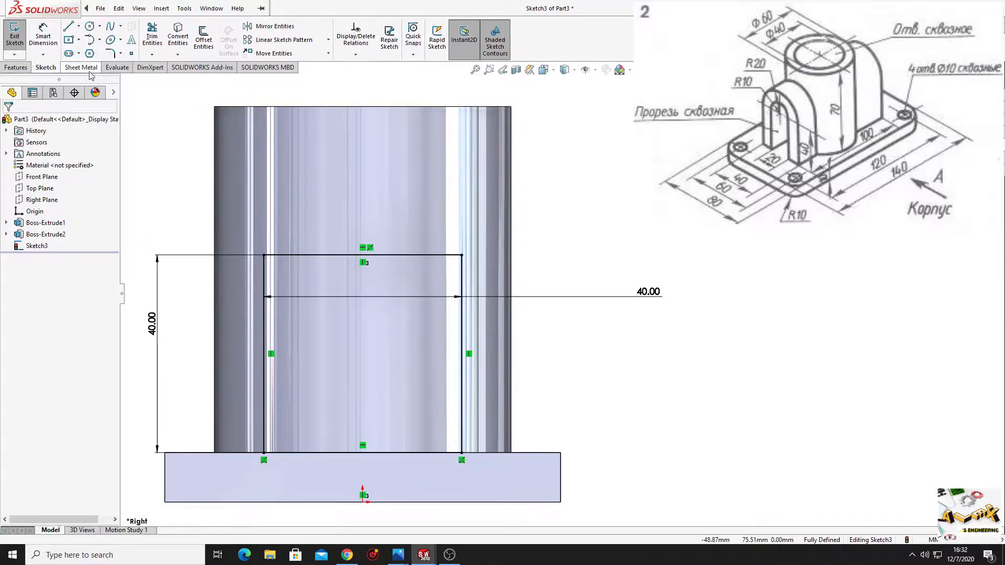
{"action": "left_click", "coordinate": [90, 41]}
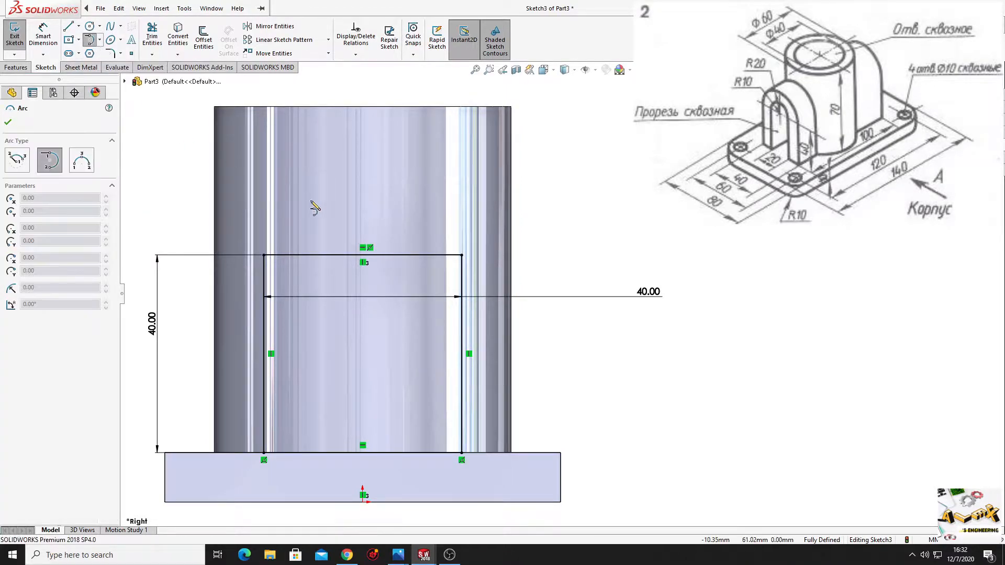
{"action": "left_click", "coordinate": [264, 255]}
{"action": "left_click", "coordinate": [461, 255]}
{"action": "right_click", "coordinate": [538, 222]}
{"action": "left_click", "coordinate": [573, 238]}
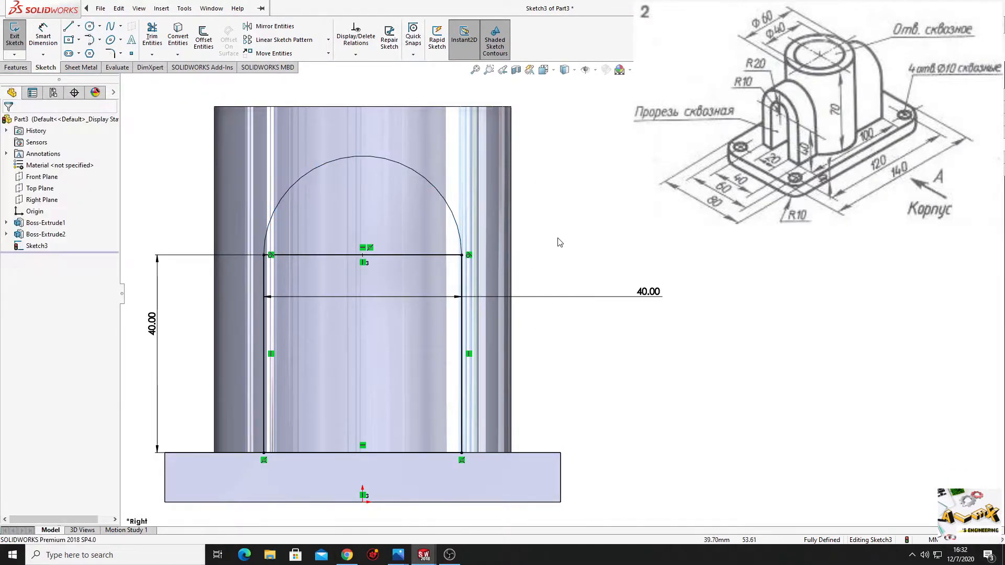
Trim away the horizontal line beneath the arc so the profile becomes a single arch
{"action": "left_click", "coordinate": [151, 39]}
{"action": "left_click_drag", "start_coordinate": [343, 275], "coordinate": [352, 228]}
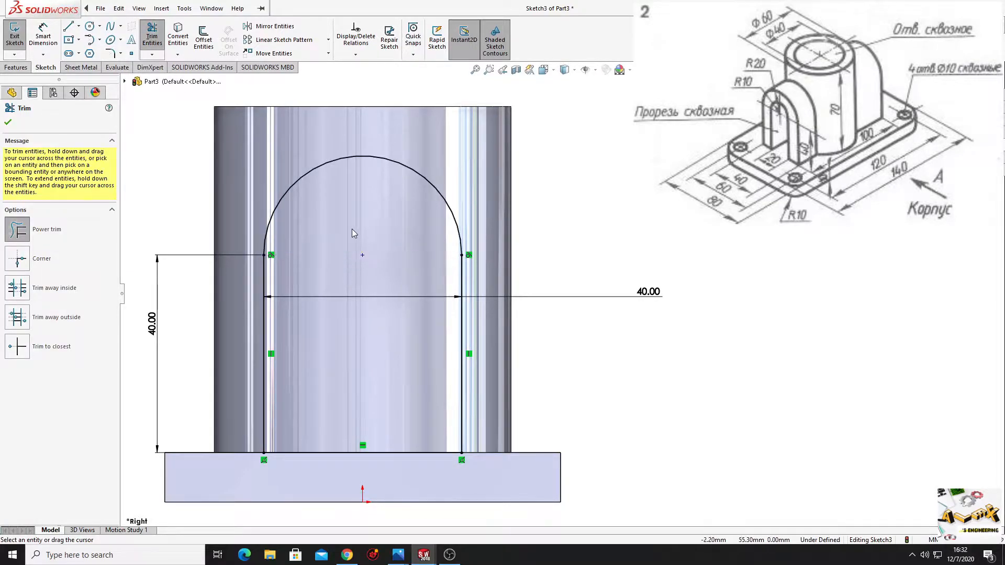
{"action": "right_click", "coordinate": [595, 215]}
{"action": "left_click", "coordinate": [615, 227]}
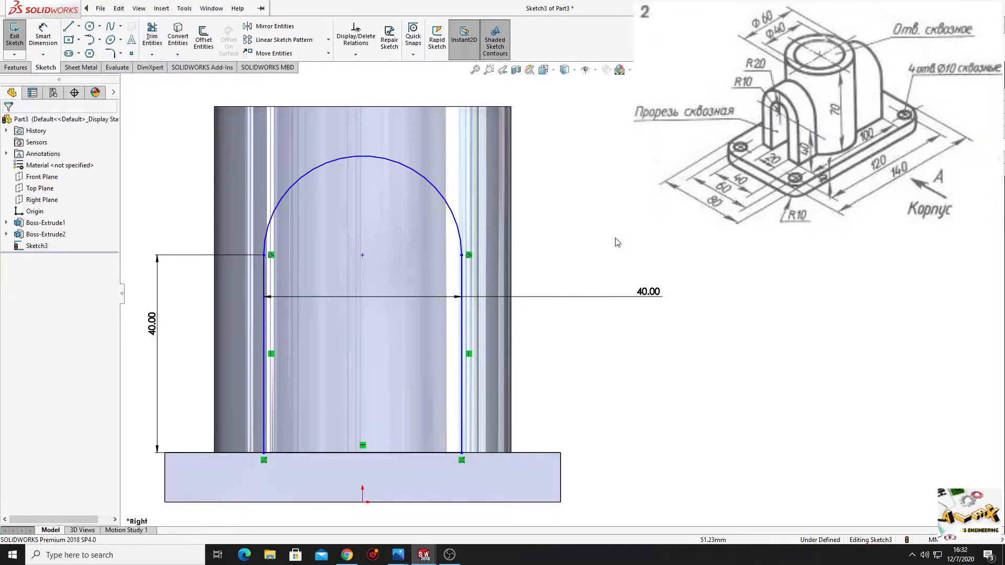
Add a horizontal relation between the arc's centre and its right endpoint, and make the two side lines equal
{"action": "left_click", "coordinate": [362, 256]}
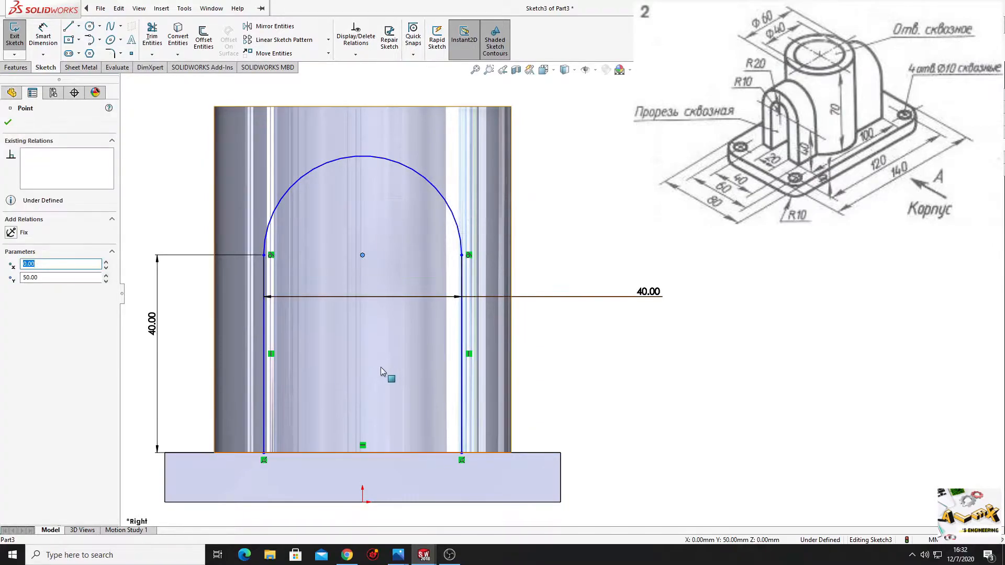
{"action": "left_click", "coordinate": [461, 256], "text": "ctrl"}
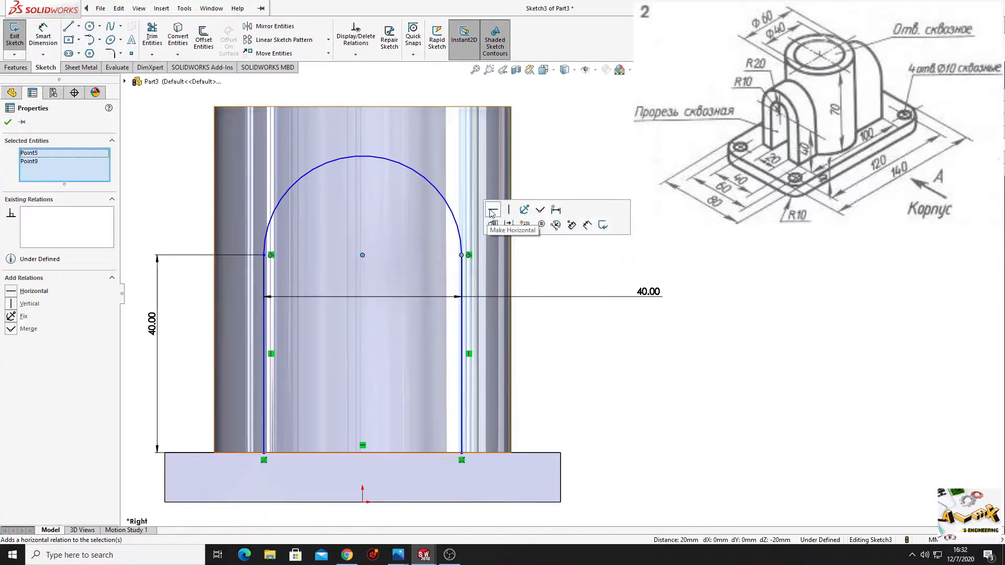
{"action": "left_click", "coordinate": [491, 211]}
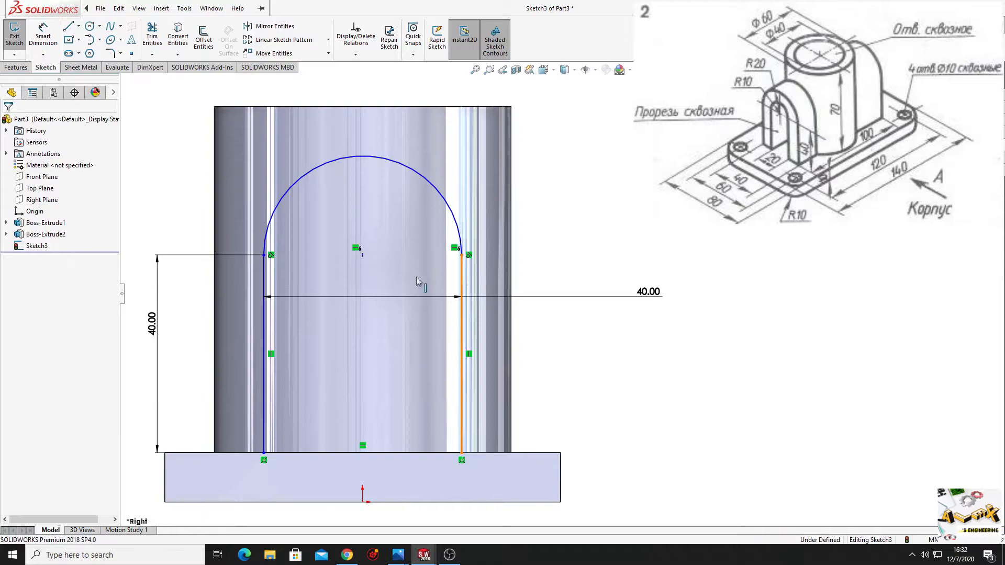
{"action": "left_click", "coordinate": [438, 278]}
{"action": "left_click", "coordinate": [264, 277], "text": "ctrl"}
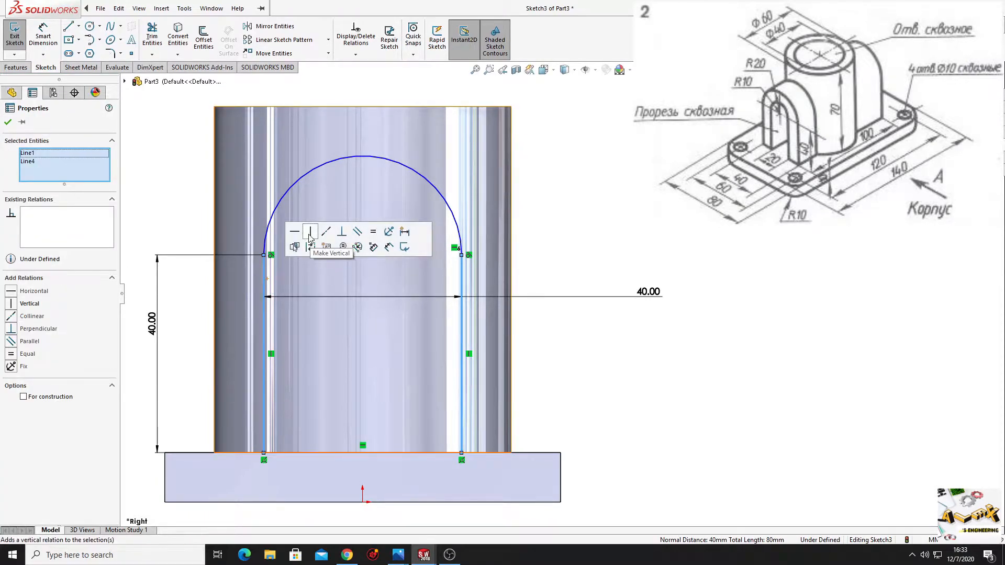
{"action": "left_click", "coordinate": [367, 236]}
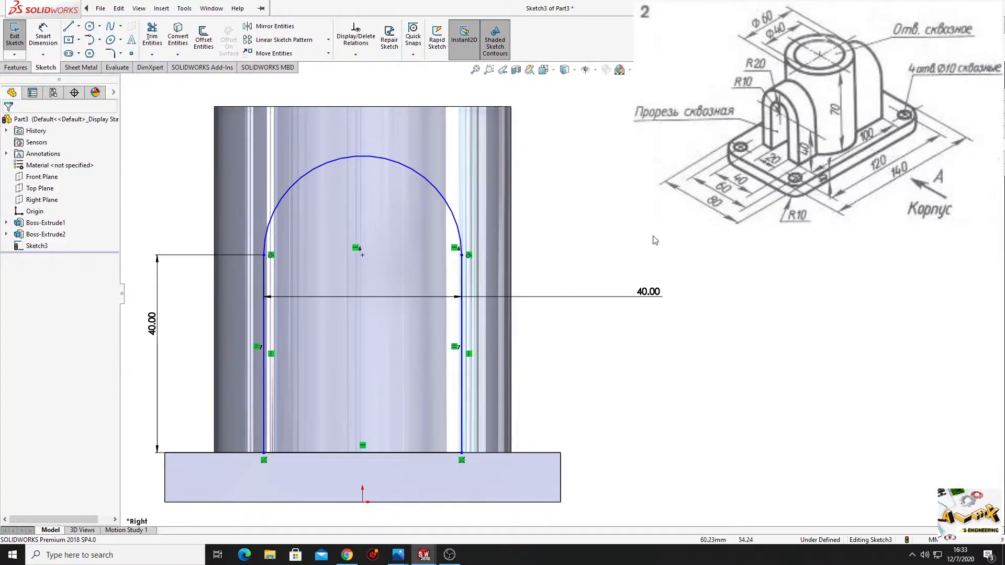
Add a vertical relation between the arc's centre point and the origin
{"action": "left_click", "coordinate": [362, 255]}
{"action": "left_click", "coordinate": [362, 500], "text": "ctrl"}
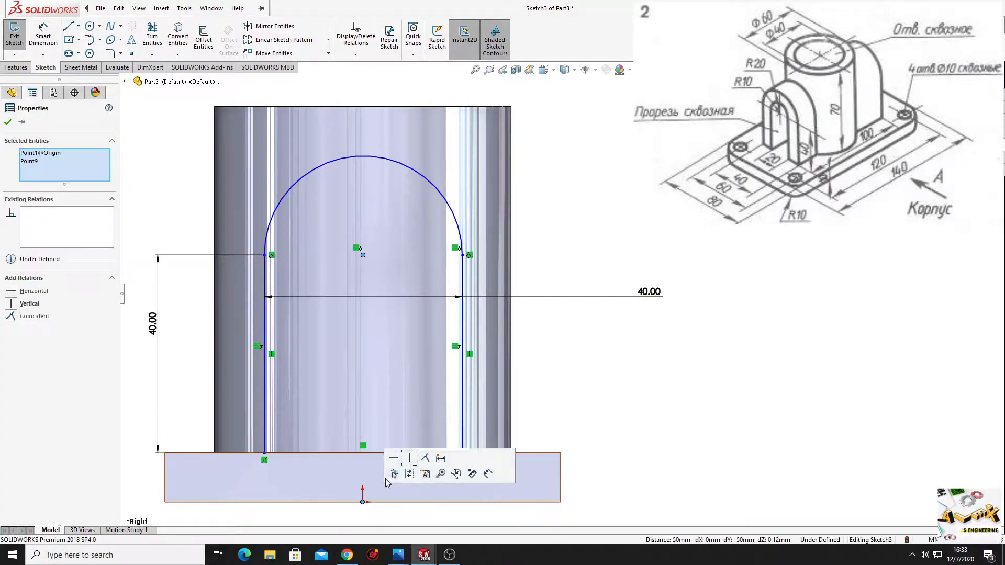
{"action": "left_click", "coordinate": [409, 459]}
{"action": "left_click", "coordinate": [614, 365]}
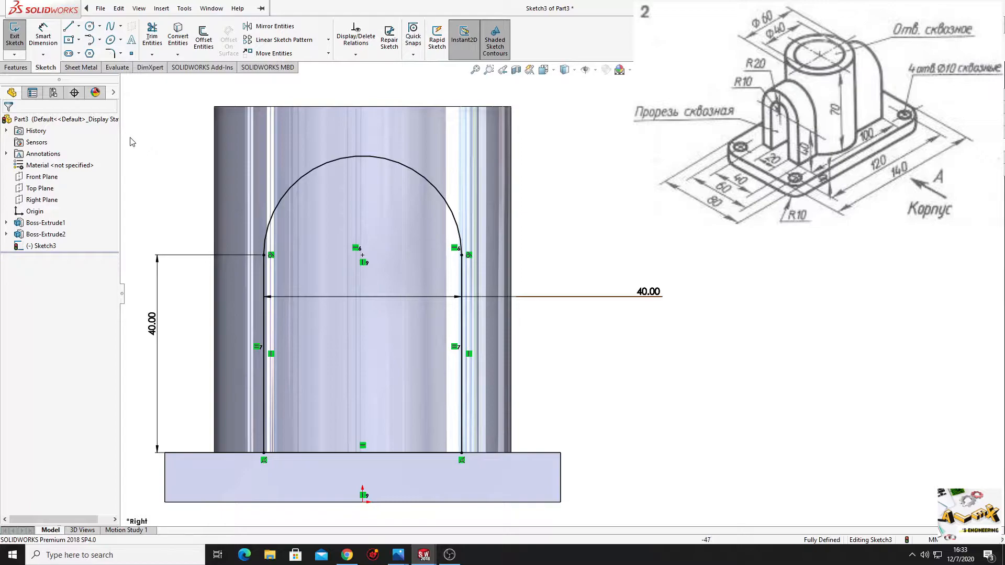
Offset the arch profile chain 10 mm inward and trim the inner copy's straight lines, keeping only its arc
{"action": "left_click", "coordinate": [204, 39]}
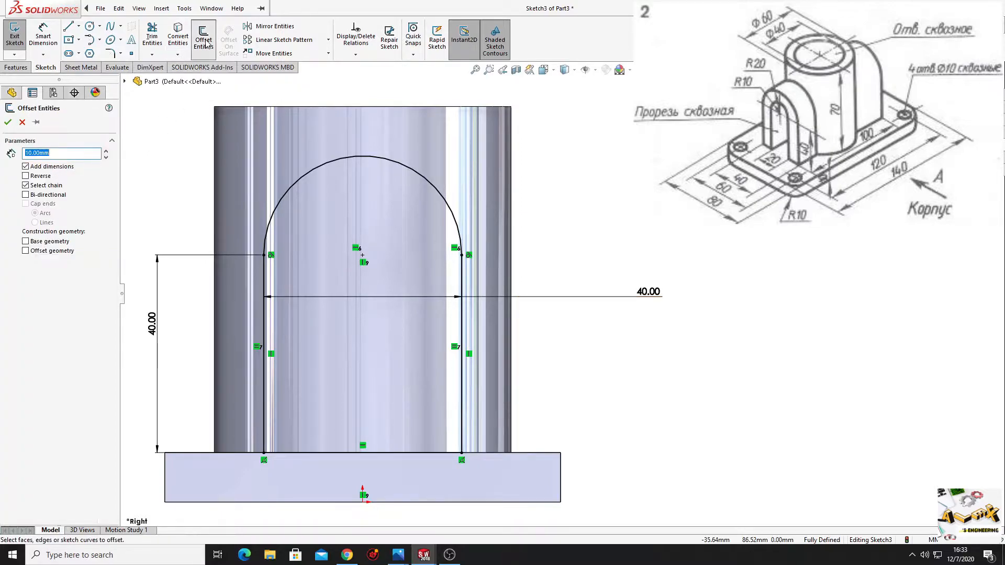
{"action": "left_click", "coordinate": [306, 179]}
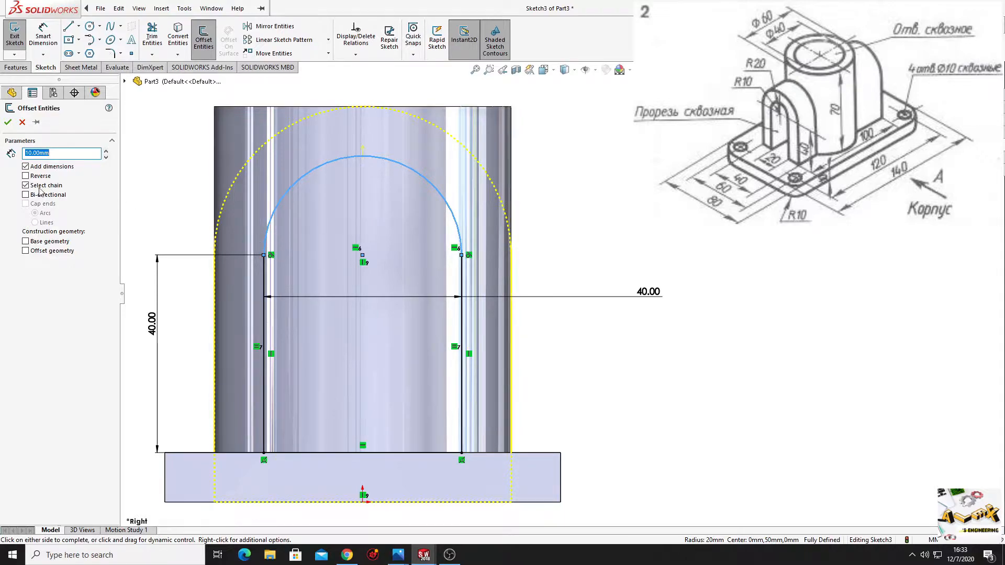
{"action": "left_click", "coordinate": [26, 177]}
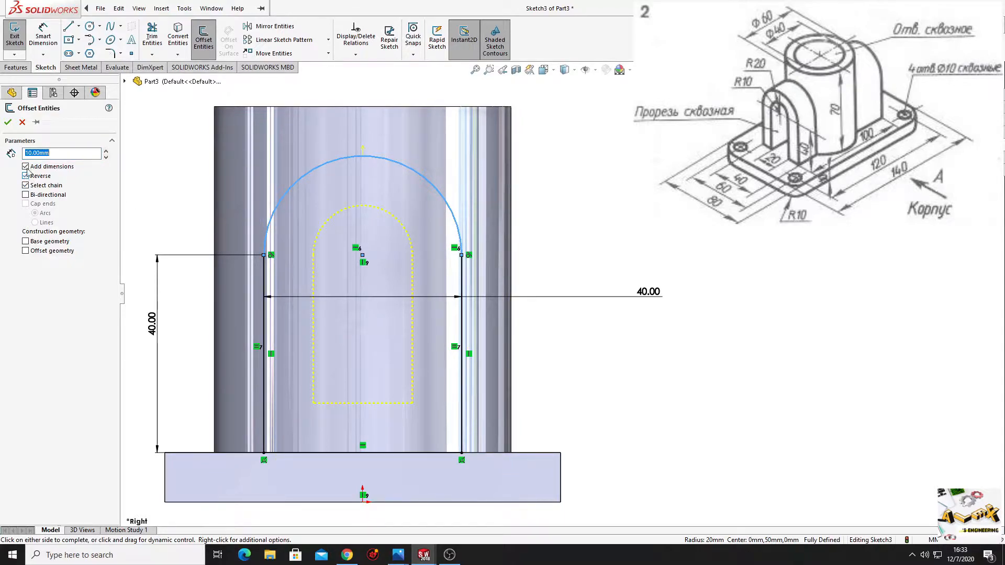
{"action": "left_click", "coordinate": [7, 123]}
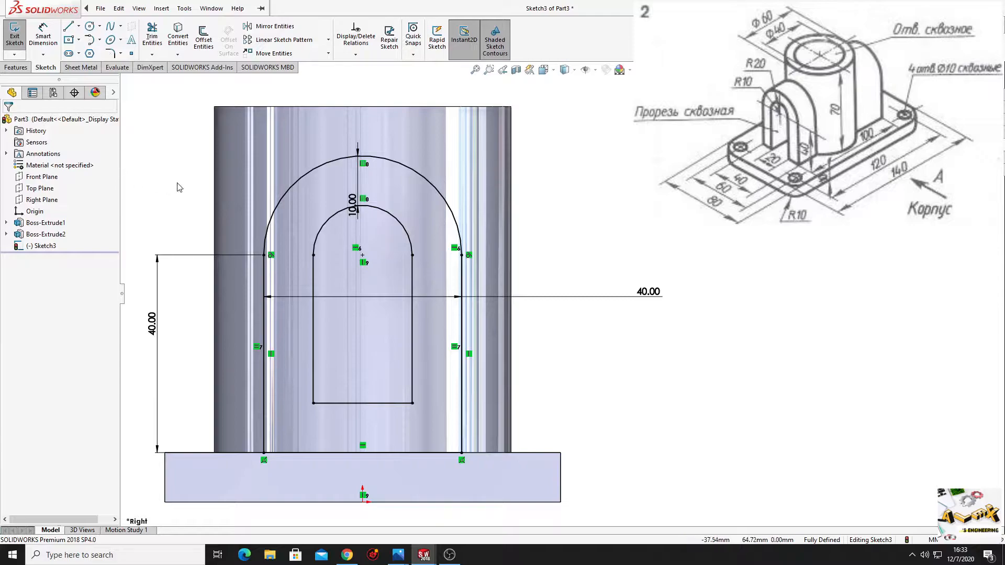
{"action": "left_click", "coordinate": [152, 37]}
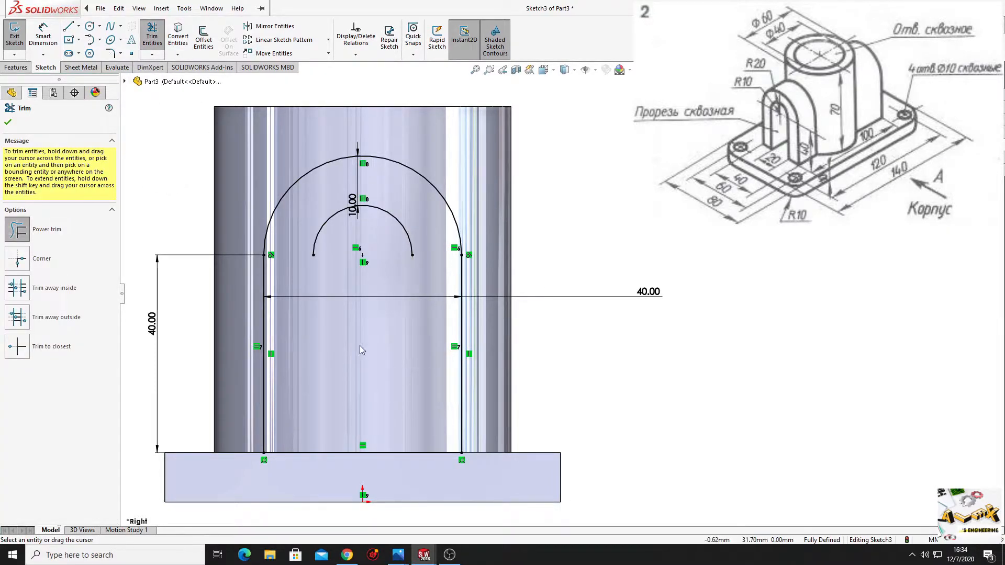
{"action": "left_click", "coordinate": [8, 122]}
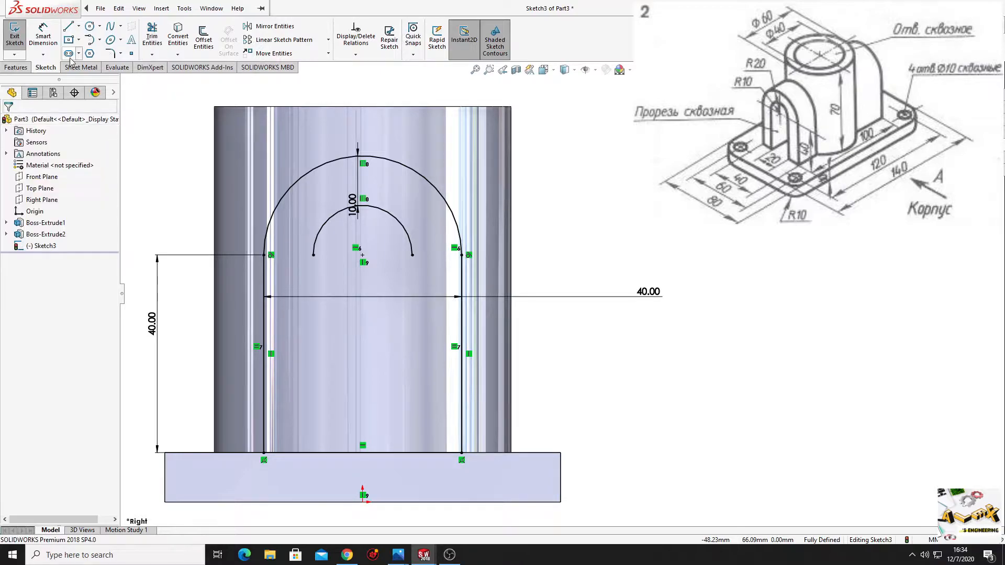
Draw a vertical line from the inner arc's left endpoint down to the plate's top edge
{"action": "left_click", "coordinate": [69, 27]}
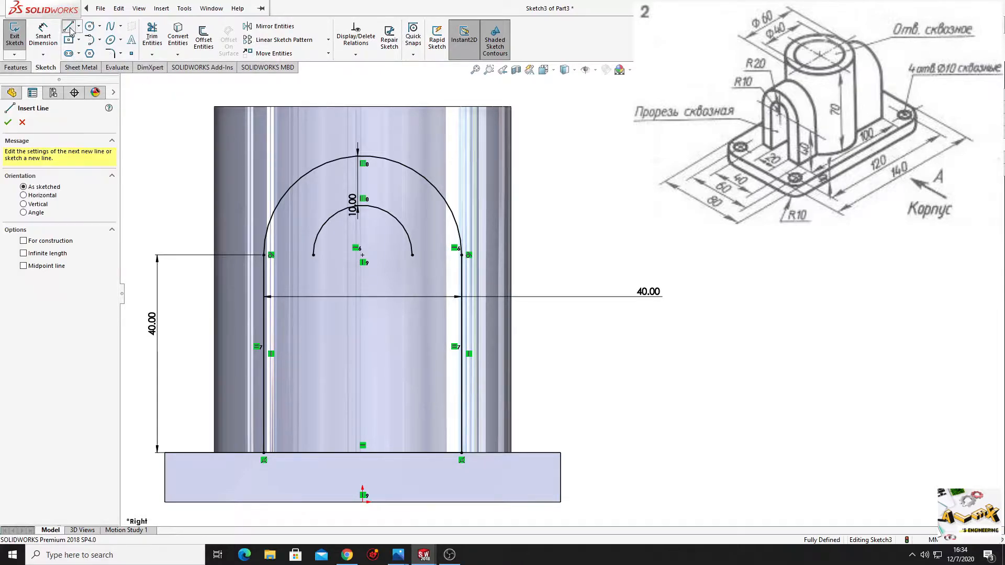
{"action": "left_click", "coordinate": [313, 256]}
{"action": "left_click", "coordinate": [313, 452]}
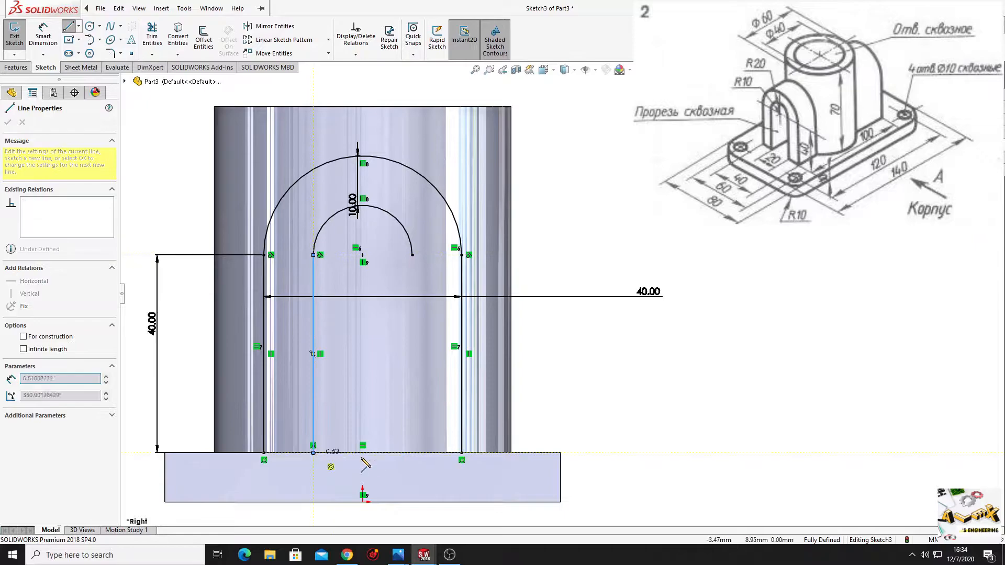
{"action": "key", "text": "Escape"}
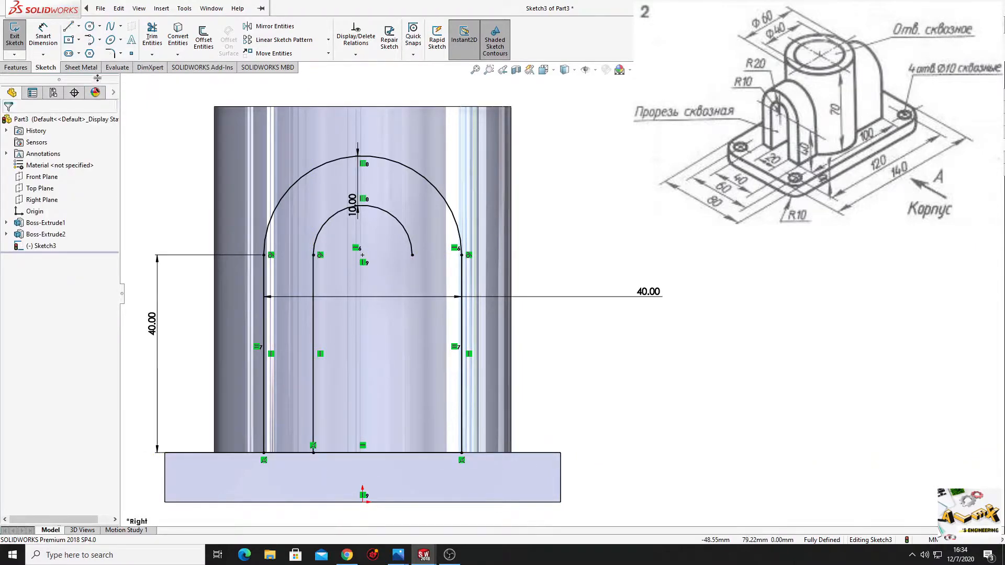
Draw a vertical line from the inner arc's right endpoint down to the plate's top edge
{"action": "left_click", "coordinate": [70, 28]}
{"action": "left_click", "coordinate": [412, 256]}
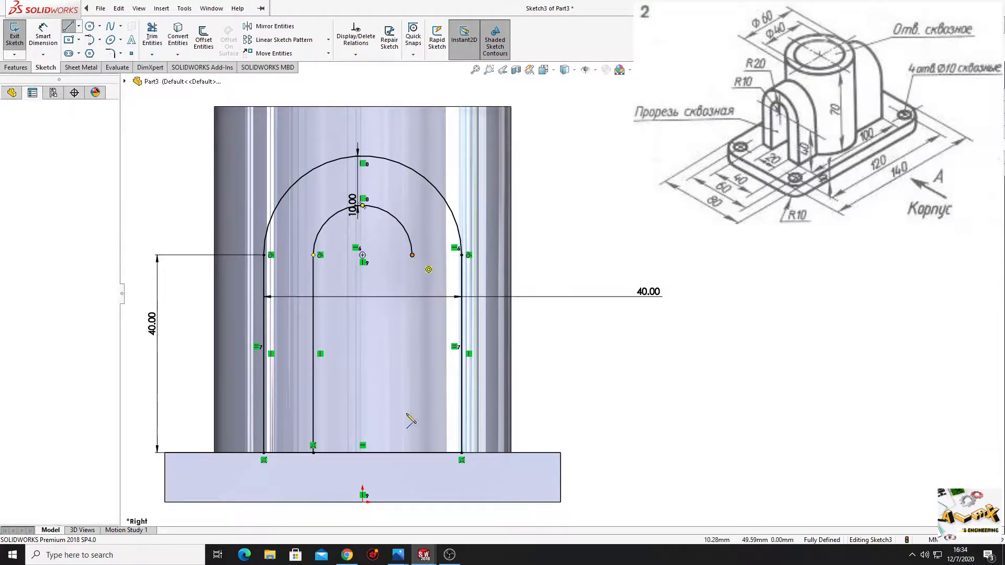
{"action": "left_click", "coordinate": [413, 452]}
{"action": "right_click", "coordinate": [426, 456]}
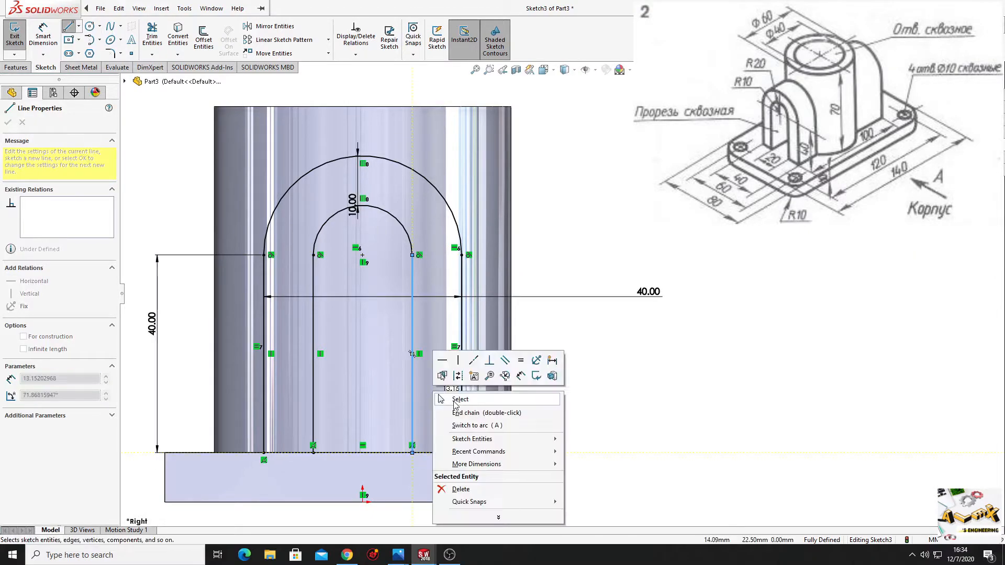
{"action": "left_click", "coordinate": [455, 379]}
Trim the base line between the two inner vertical lines to open the bottom of the slot
{"action": "left_click", "coordinate": [152, 36]}
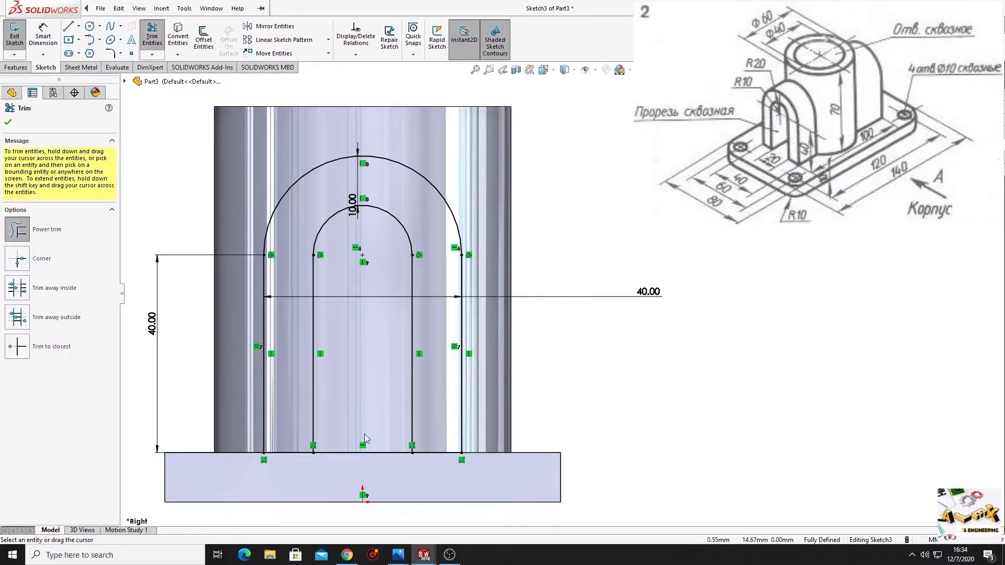
{"action": "left_click_drag", "start_coordinate": [350, 434], "coordinate": [347, 472]}
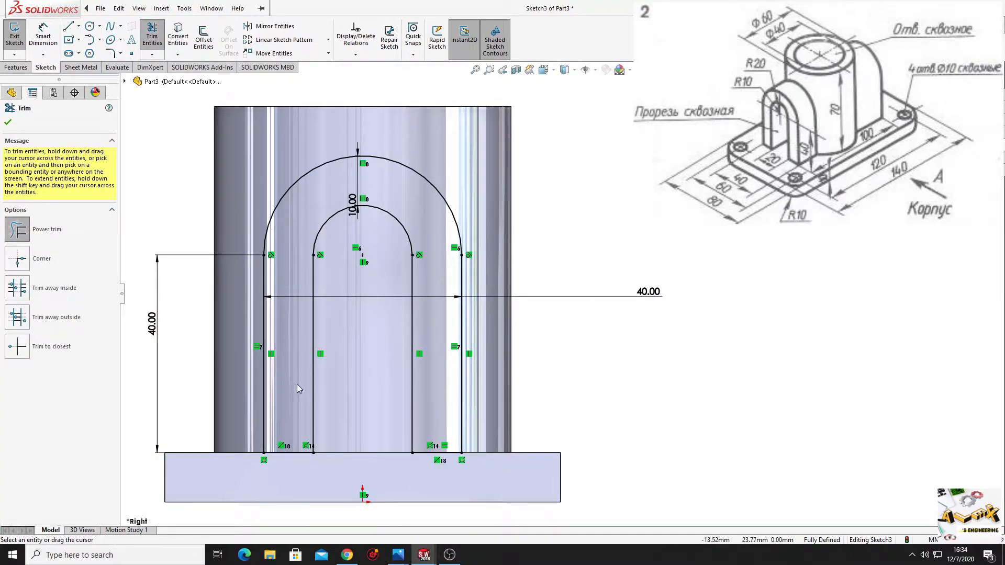
{"action": "left_click", "coordinate": [8, 122]}
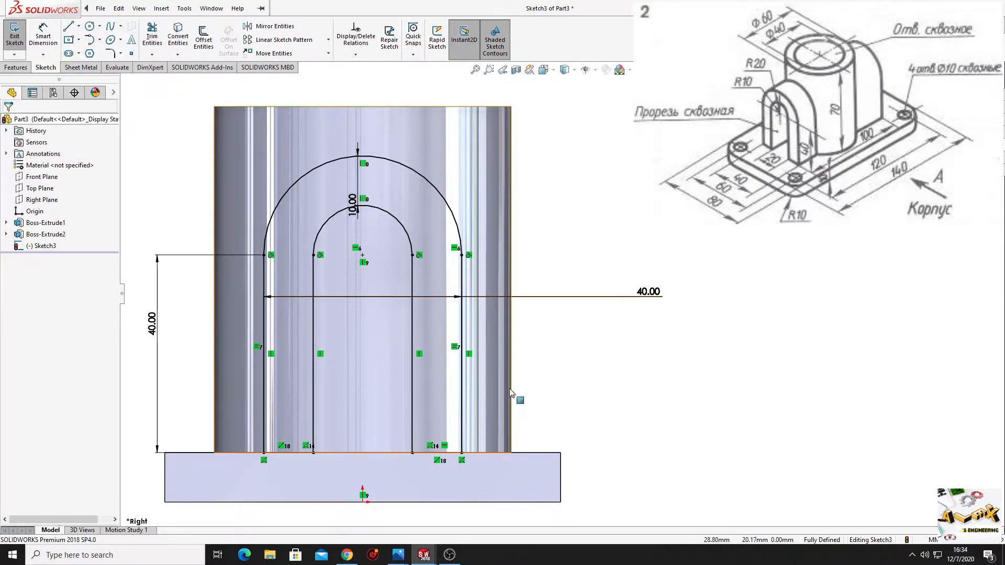
Extrude the arch profile as a boss with a Mid Plane end condition and a depth of 100 mm
{"action": "left_click", "coordinate": [24, 69]}
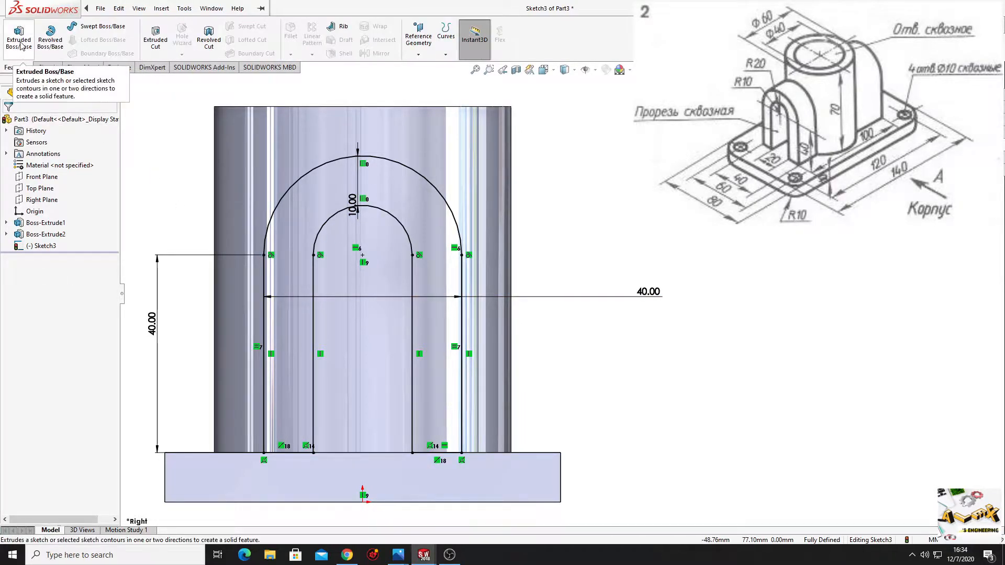
{"action": "left_click", "coordinate": [20, 45]}
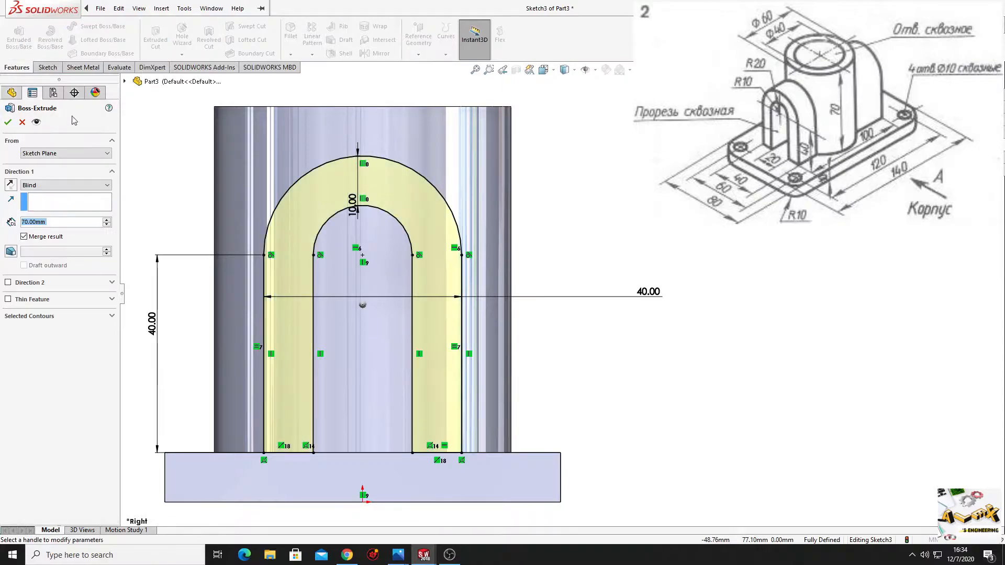
{"action": "left_click", "coordinate": [53, 185]}
{"action": "left_click", "coordinate": [49, 242]}
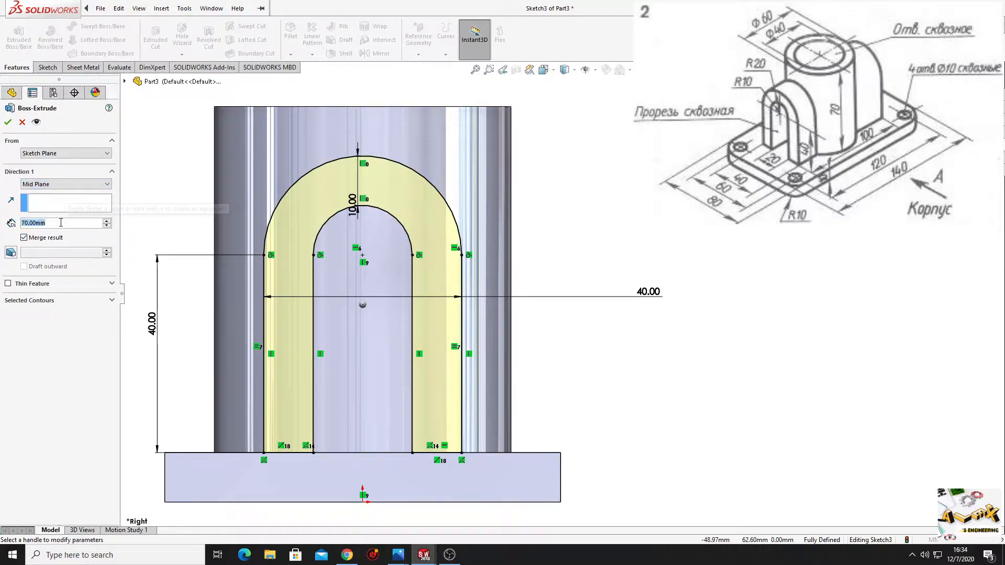
{"action": "type", "text": "100"}
{"action": "key", "text": "Return"}
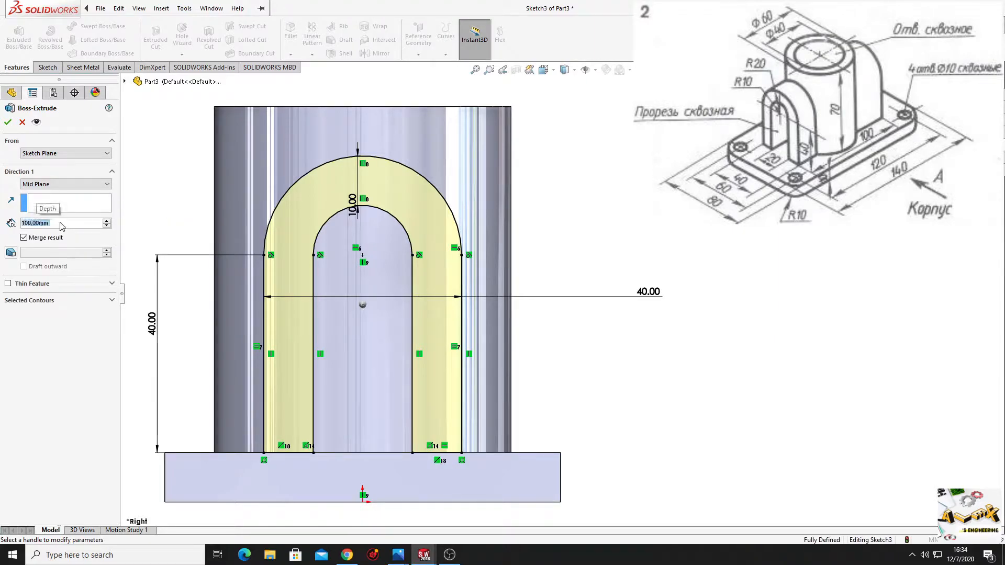
{"action": "middle_click_drag", "start_coordinate": [168, 185], "coordinate": [204, 236]}
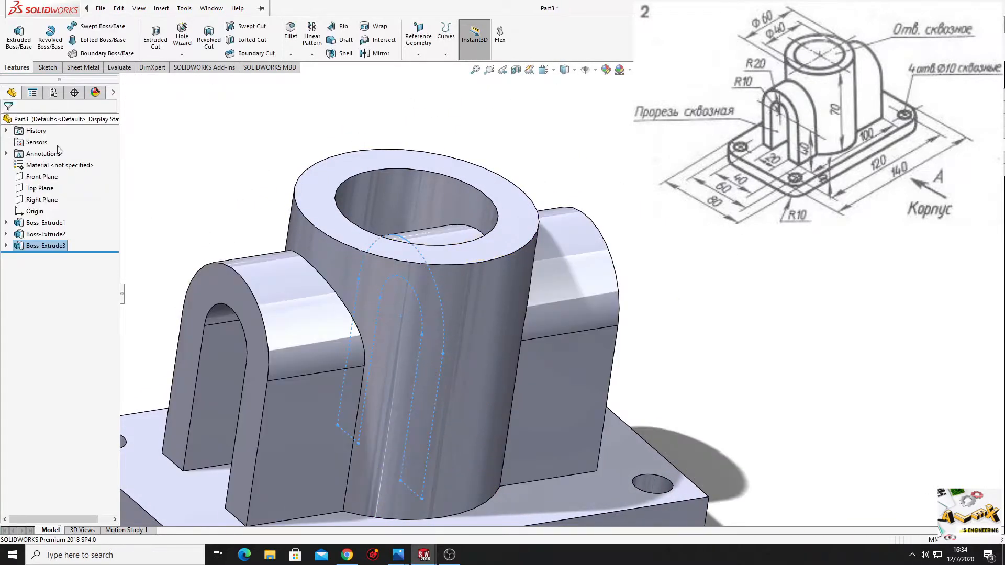
Open a new sketch on the arch boss's end face, viewed normal to it
{"action": "middle_click_drag", "start_coordinate": [210, 257], "coordinate": [341, 287]}
{"action": "scroll", "coordinate": [269, 237], "scroll_direction": "up", "scroll_amount": 2}
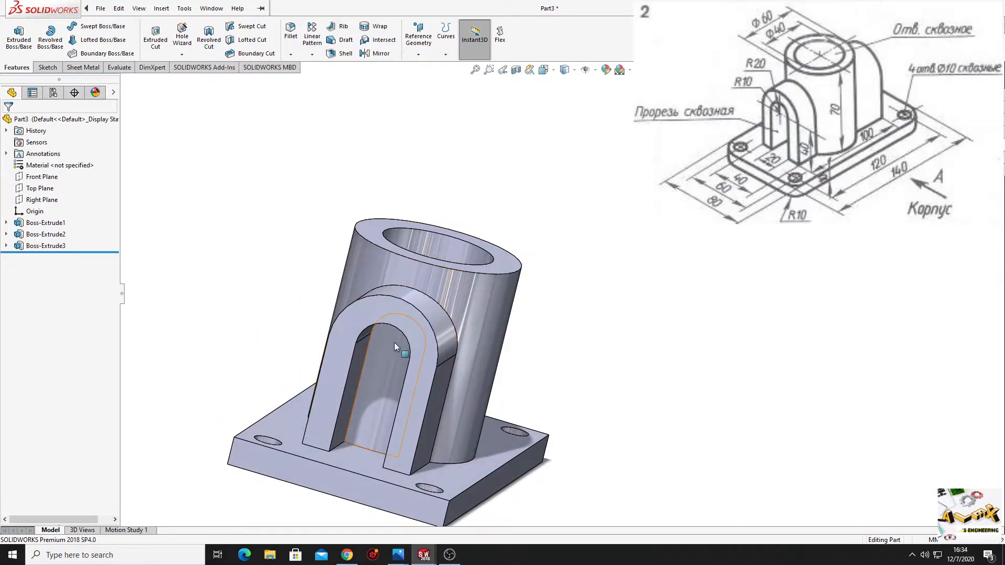
{"action": "mouse_move", "coordinate": [463, 283]}
{"action": "middle_mouse_down"}
{"action": "mouse_move", "coordinate": [420, 393]}
{"action": "mouse_move", "coordinate": [370, 374]}
{"action": "mouse_move", "coordinate": [418, 263]}
{"action": "mouse_move", "coordinate": [368, 301]}
{"action": "middle_mouse_up"}
{"action": "left_click", "coordinate": [331, 297]}
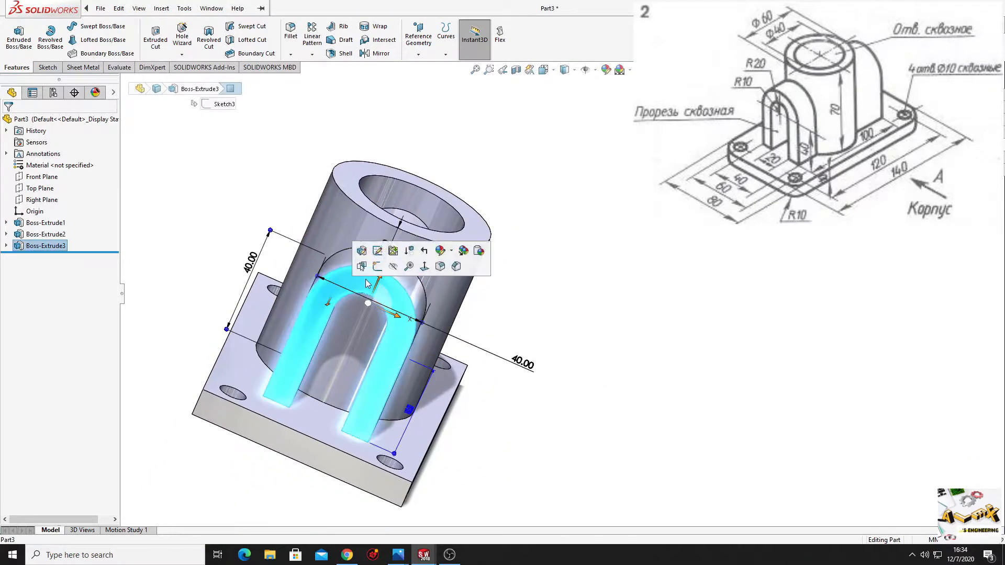
{"action": "left_click", "coordinate": [413, 219]}
{"action": "left_click", "coordinate": [49, 259]}
{"action": "left_click", "coordinate": [74, 242]}
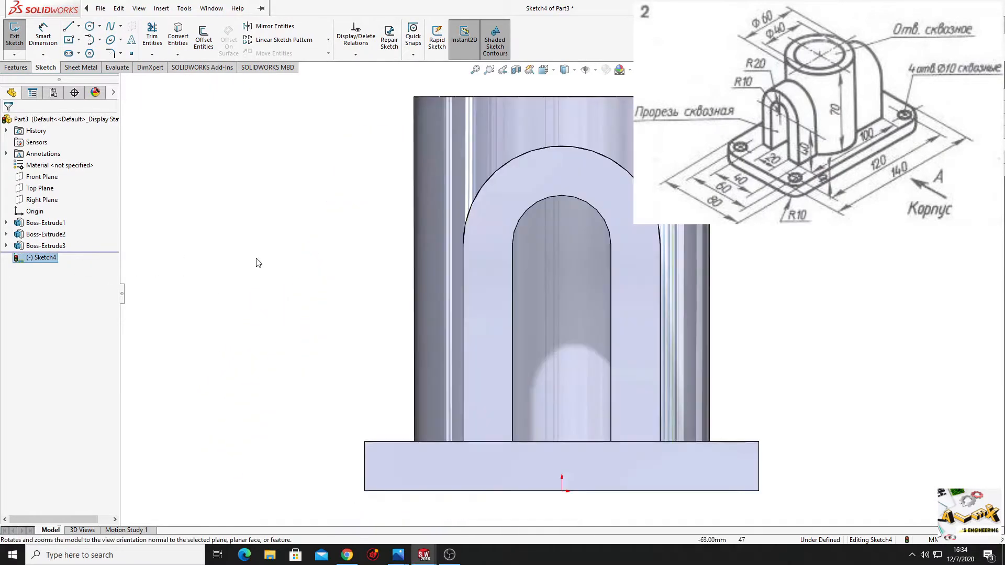
{"action": "middle_click_drag", "start_coordinate": [464, 287], "coordinate": [292, 298], "text": "ctrl"}
Convert the arch slot's inner arc, its two vertical edges and its bottom edge into sketch entities
{"action": "left_click", "coordinate": [178, 44]}
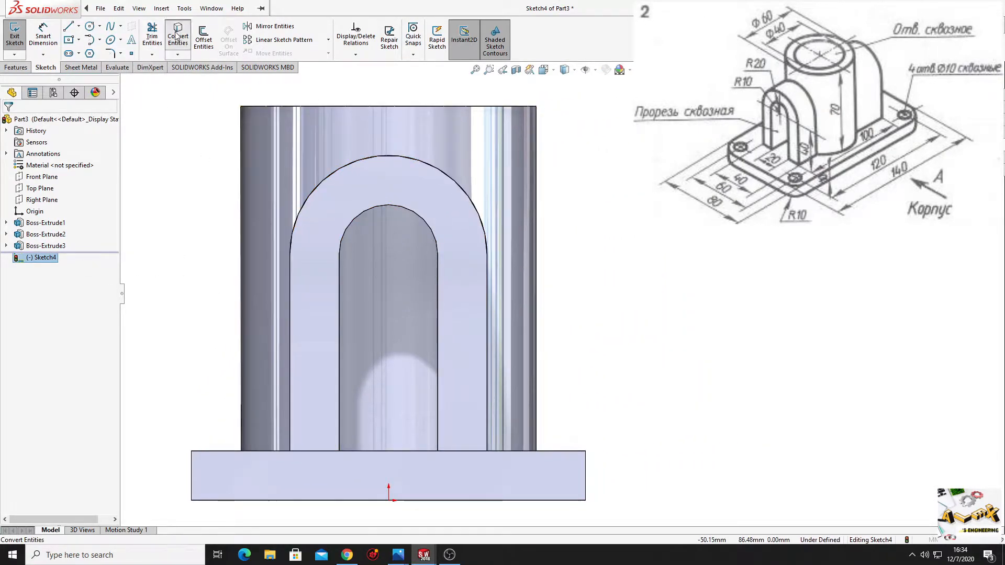
{"action": "left_click", "coordinate": [365, 209]}
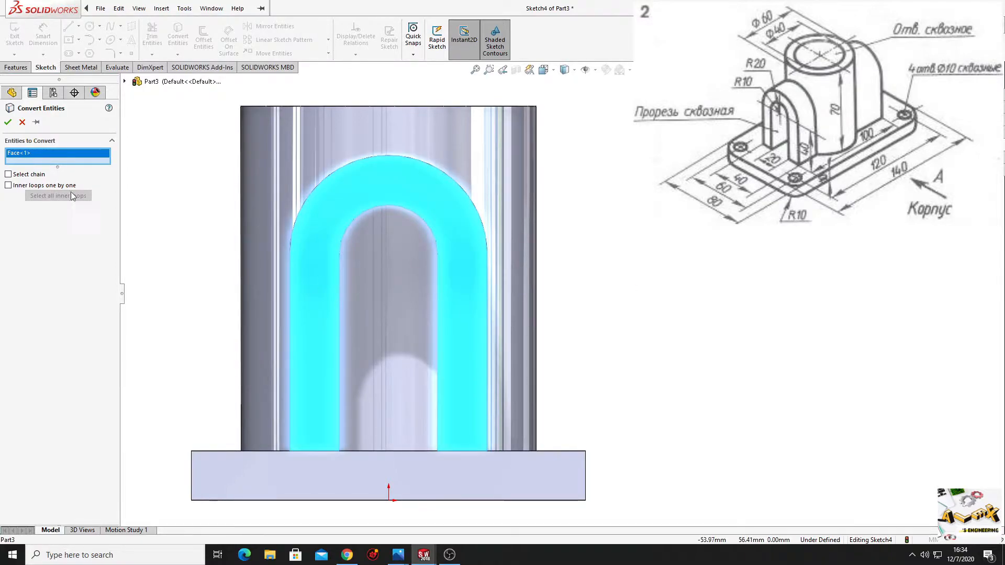
{"action": "right_click", "coordinate": [30, 160]}
{"action": "left_click", "coordinate": [53, 163]}
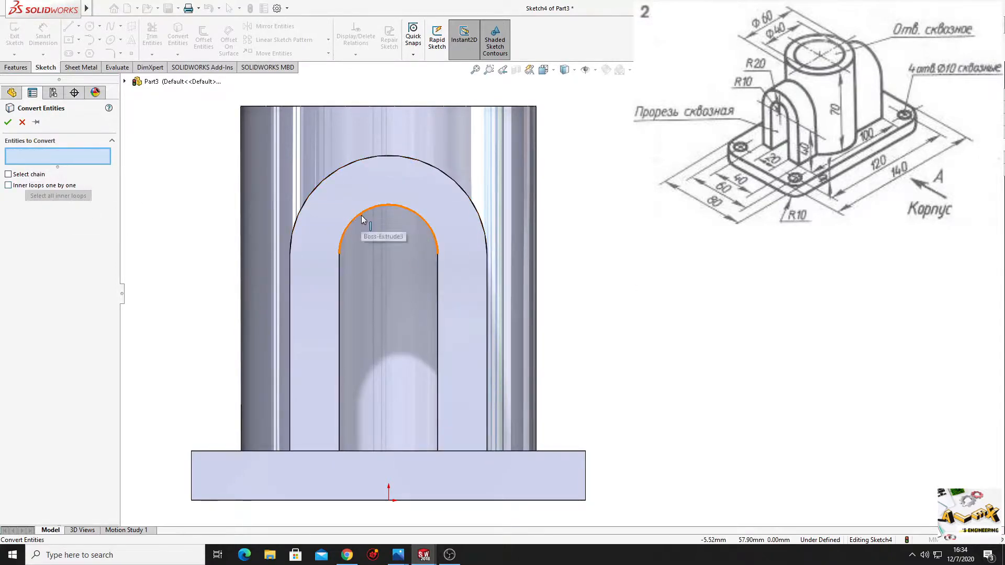
{"action": "left_click", "coordinate": [349, 221]}
{"action": "left_click", "coordinate": [339, 290]}
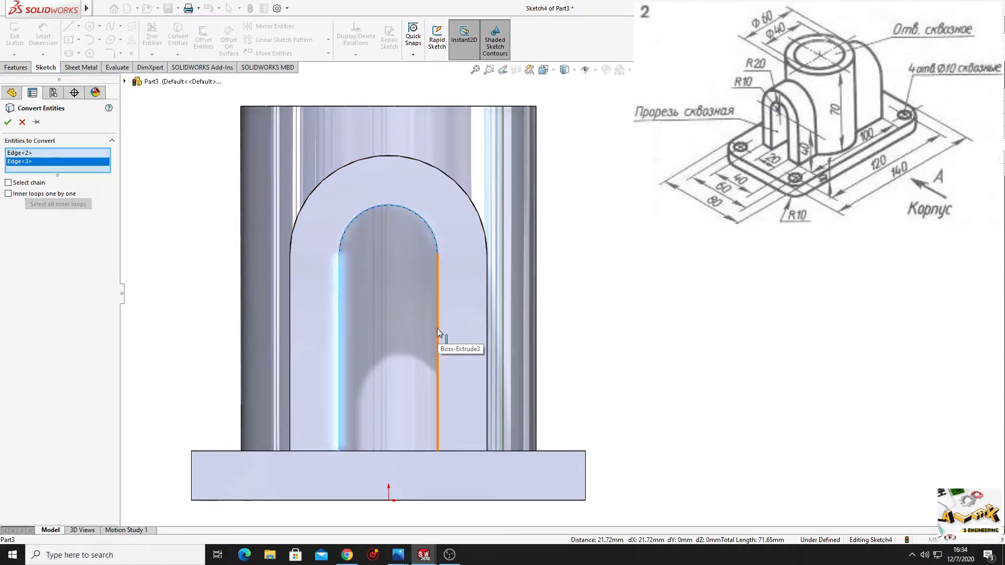
{"action": "left_click", "coordinate": [437, 328]}
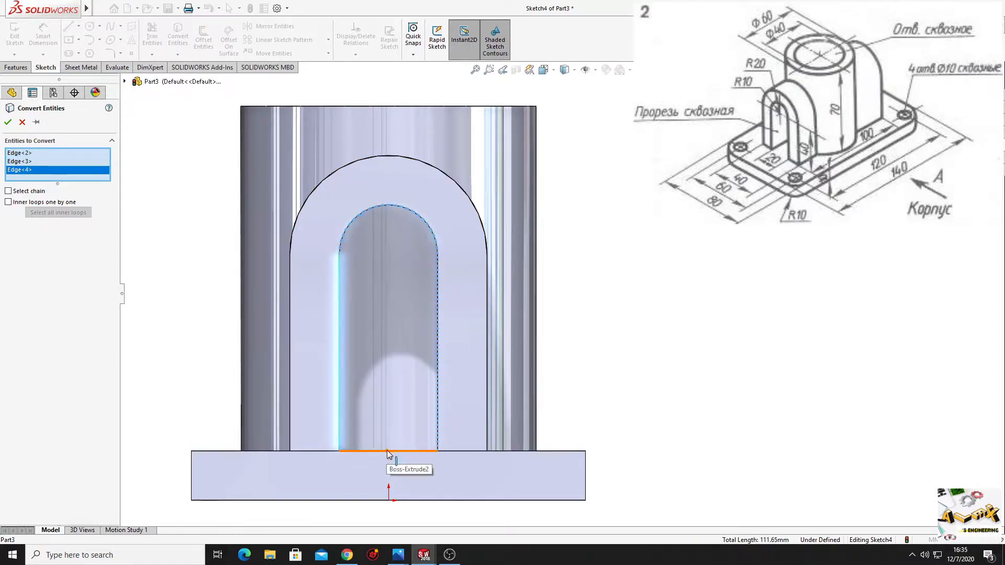
{"action": "left_click", "coordinate": [388, 450]}
{"action": "right_click", "coordinate": [387, 450]}
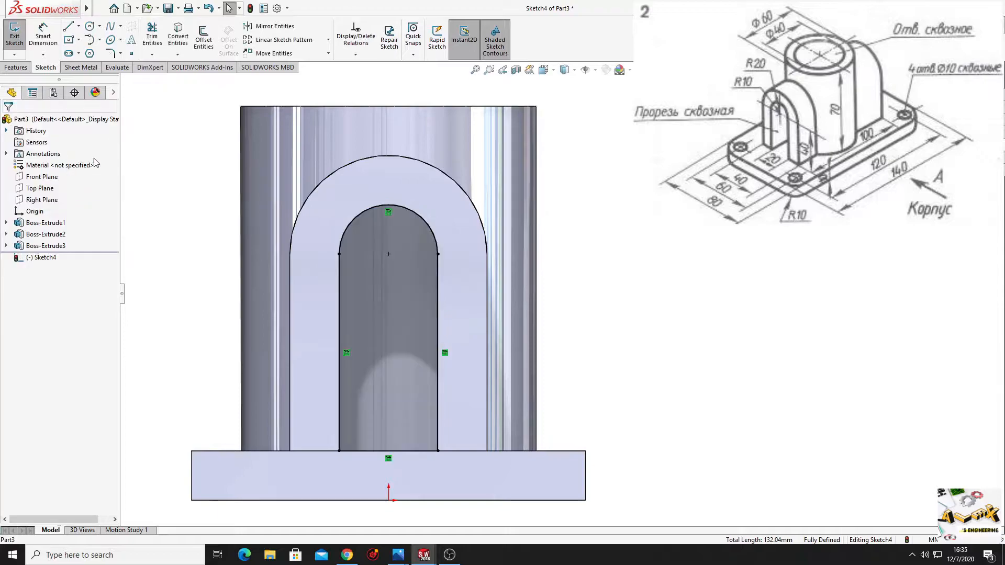
Cut the slot profile through the part with an extruded cut set to Through All
{"action": "left_click", "coordinate": [16, 67]}
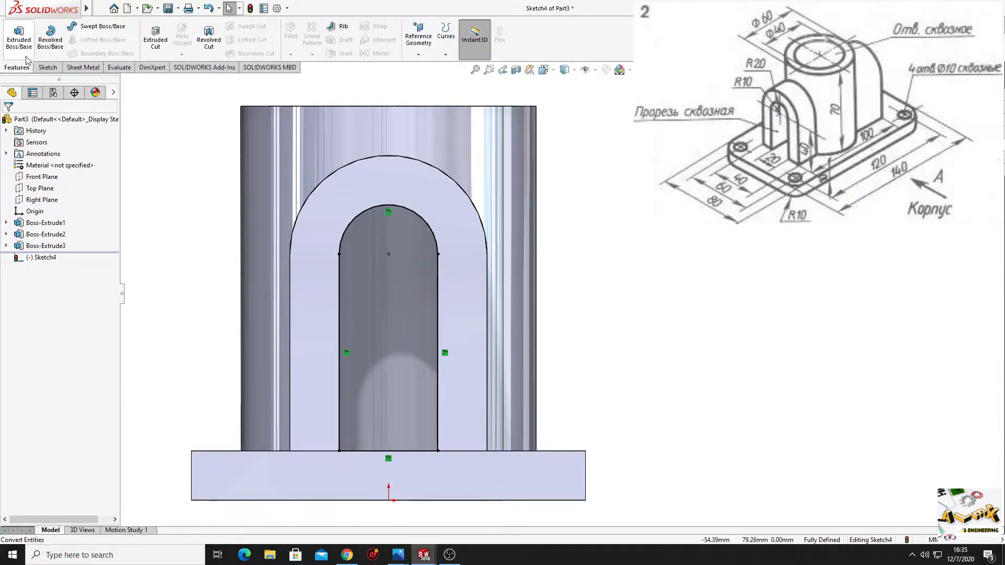
{"action": "left_click", "coordinate": [157, 41]}
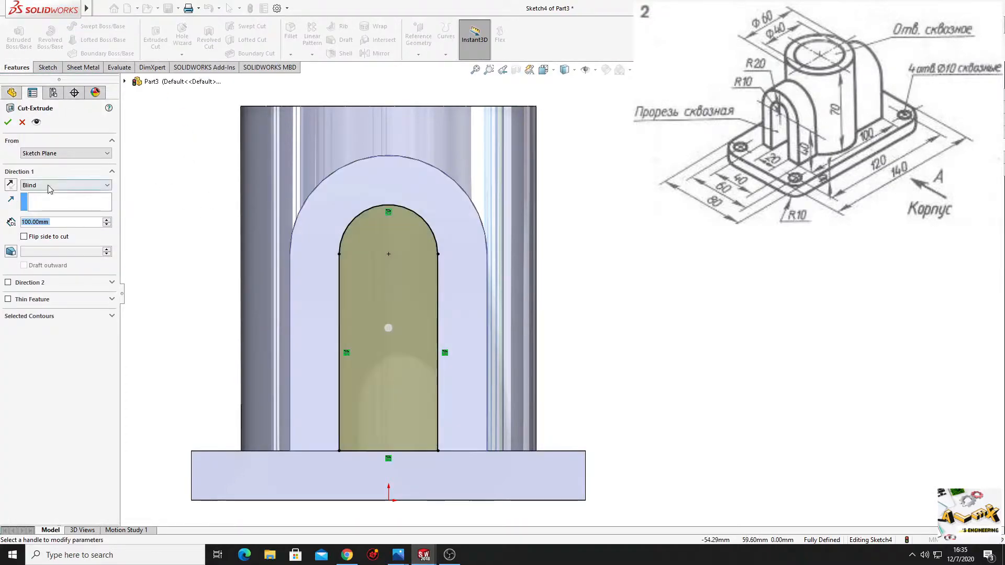
{"action": "left_click", "coordinate": [52, 185]}
{"action": "left_click", "coordinate": [38, 201]}
{"action": "left_click", "coordinate": [8, 126]}
Open a new sketch on the cylinder's top ring face, viewed normal to it
{"action": "scroll", "coordinate": [335, 272], "scroll_direction": "up", "scroll_amount": 1}
{"action": "middle_click_drag", "start_coordinate": [335, 273], "coordinate": [288, 381]}
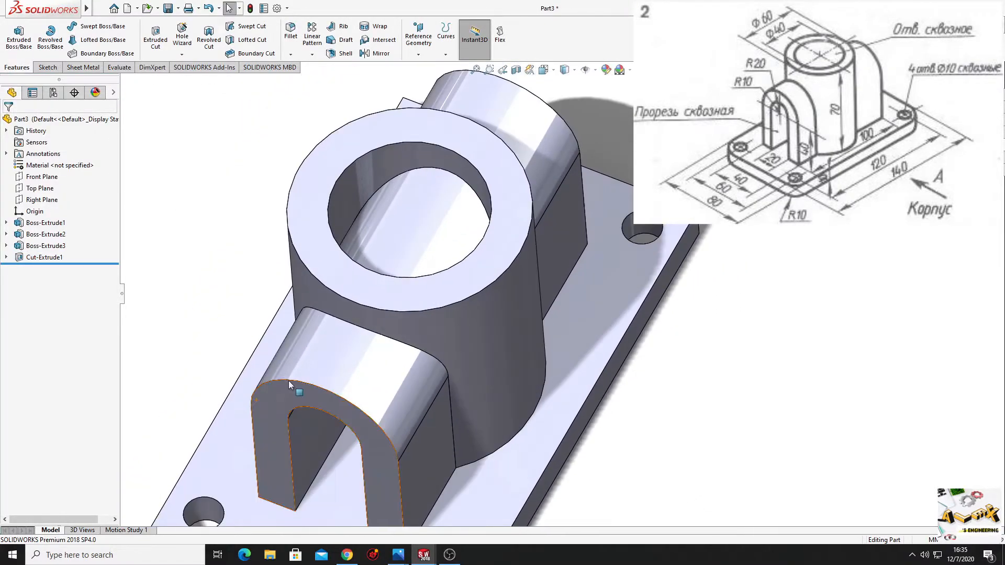
{"action": "scroll", "coordinate": [290, 383], "scroll_direction": "up", "scroll_amount": 1}
{"action": "middle_click_drag", "start_coordinate": [388, 251], "coordinate": [381, 338]}
{"action": "left_click", "coordinate": [353, 296]}
{"action": "left_click", "coordinate": [401, 265]}
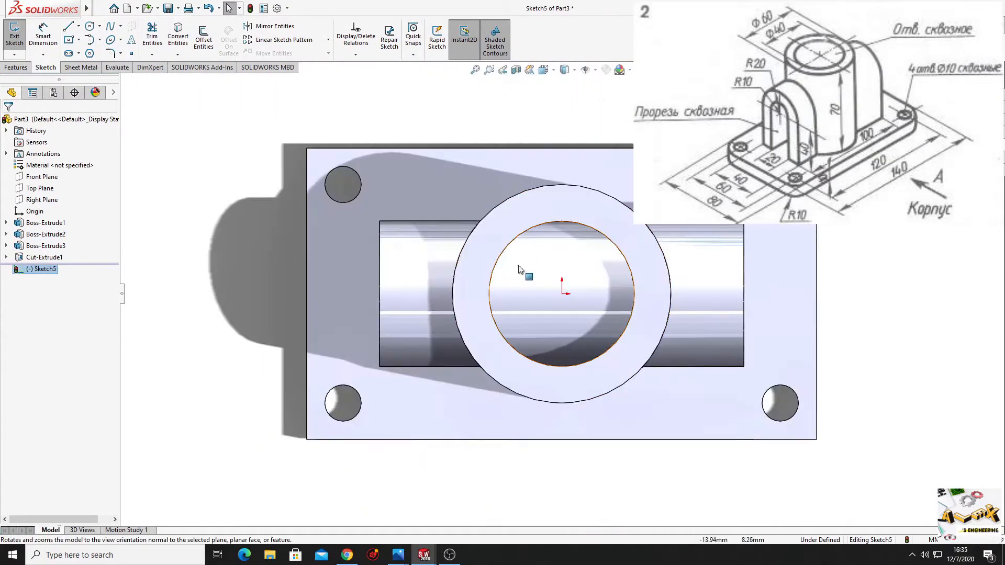
{"action": "mouse_move", "coordinate": [560, 266]}
{"action": "middle_mouse_down", "text": "ctrl"}
{"action": "mouse_move", "coordinate": [413, 270]}
{"action": "mouse_move", "coordinate": [482, 263]}
{"action": "middle_mouse_up", "text": "ctrl"}
{"action": "scroll", "coordinate": [447, 270], "scroll_direction": "down", "scroll_amount": 1}
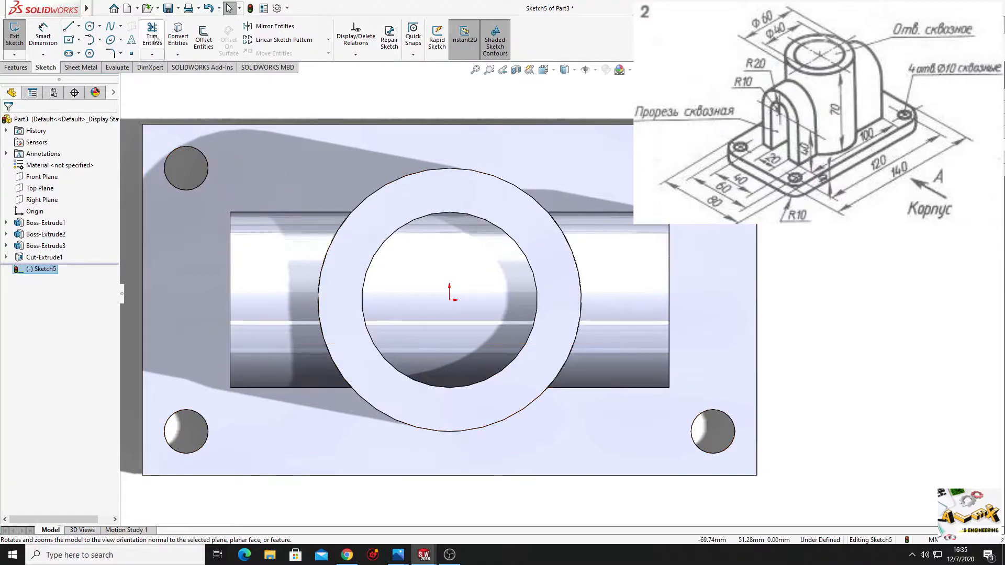
Convert both half-circle edges of the cylinder's inner bore into sketch entities
{"action": "left_click", "coordinate": [179, 35]}
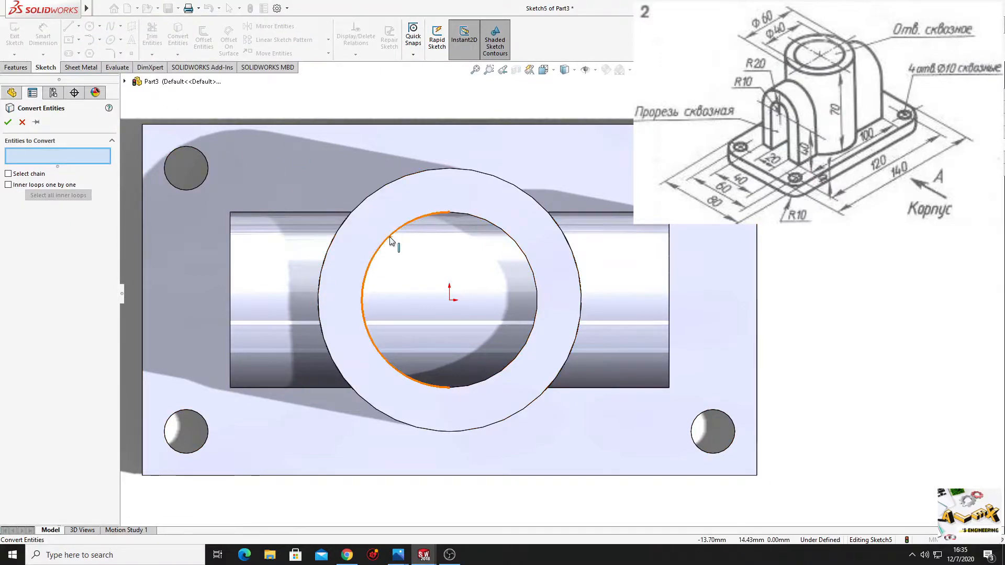
{"action": "left_click", "coordinate": [390, 241]}
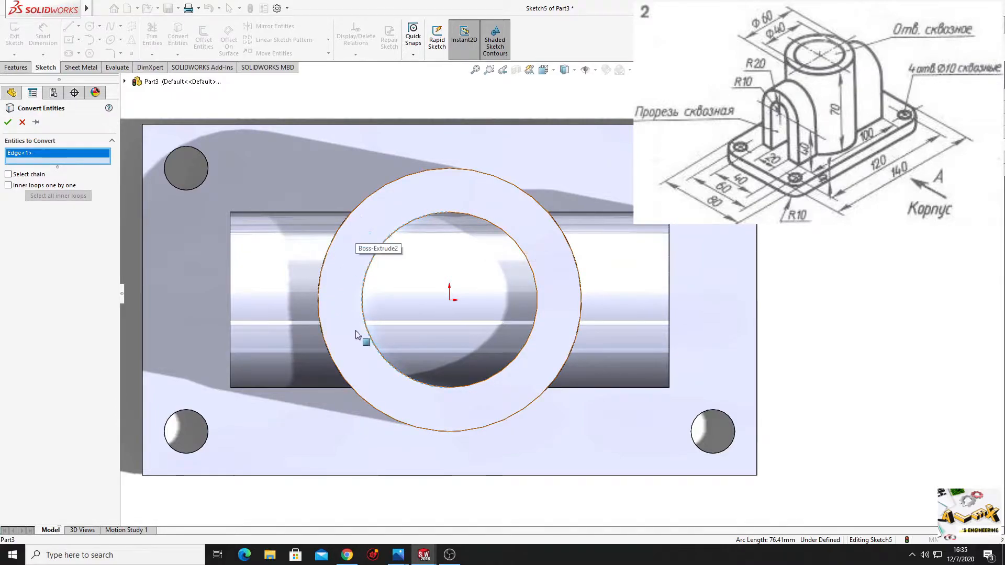
{"action": "left_click", "coordinate": [505, 373]}
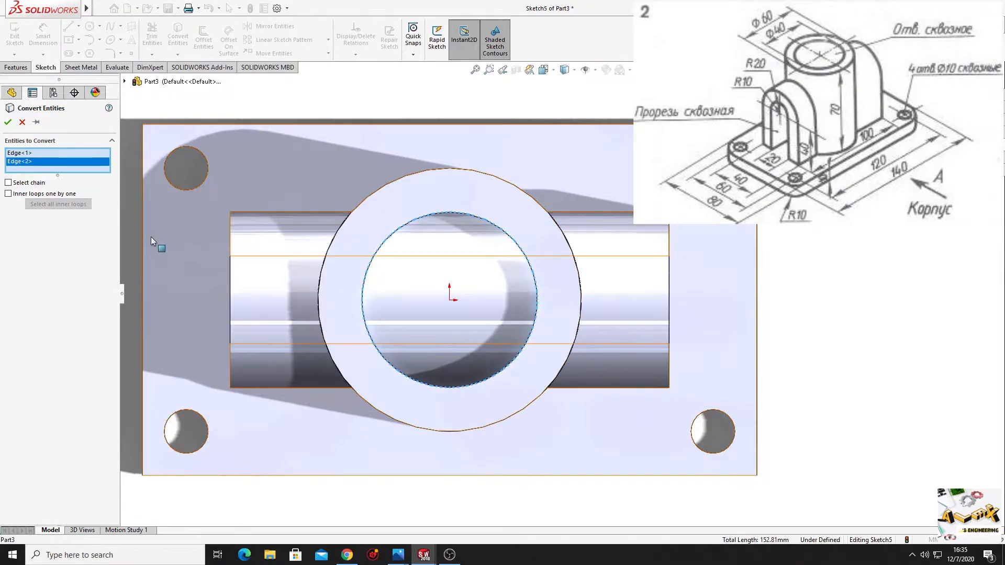
{"action": "left_click", "coordinate": [7, 122]}
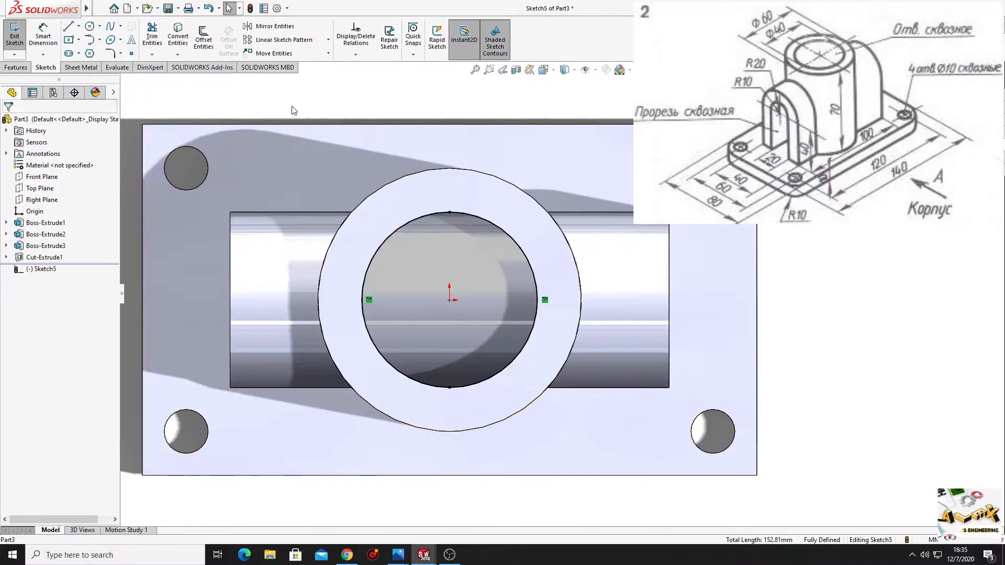
Cut the bore circle through the part with an extruded cut set to Through All
{"action": "left_click", "coordinate": [16, 67]}
{"action": "left_click", "coordinate": [155, 41]}
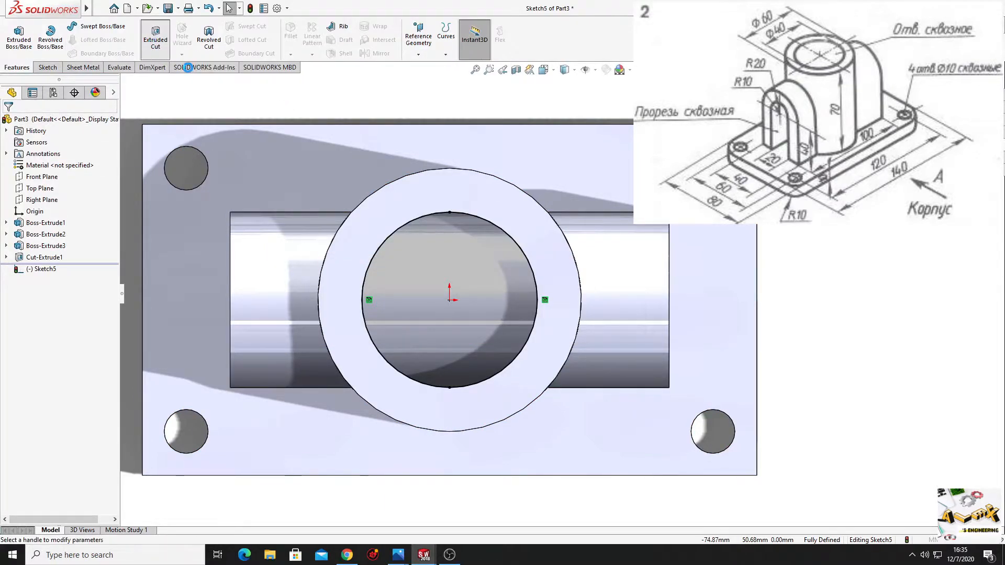
{"action": "left_click", "coordinate": [53, 190]}
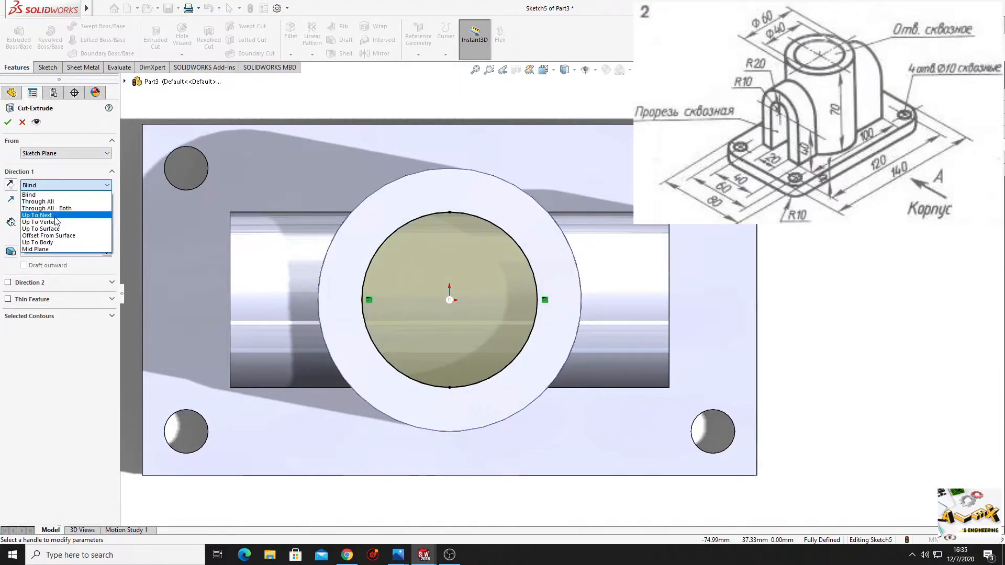
{"action": "left_click", "coordinate": [47, 204]}
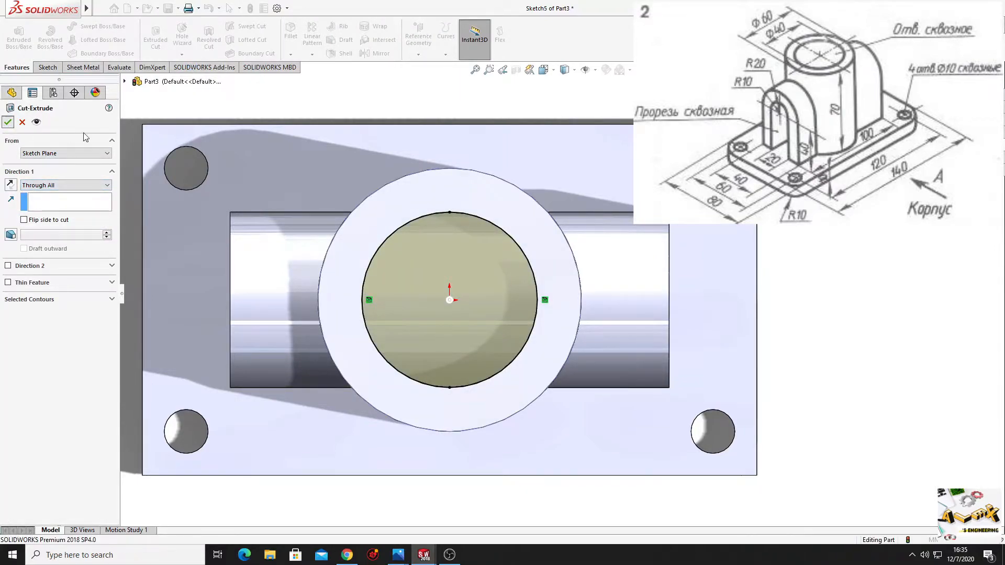
{"action": "left_click", "coordinate": [7, 122]}
{"action": "middle_click_drag", "start_coordinate": [274, 272], "coordinate": [271, 112]}
{"action": "key", "text": "Escape"}
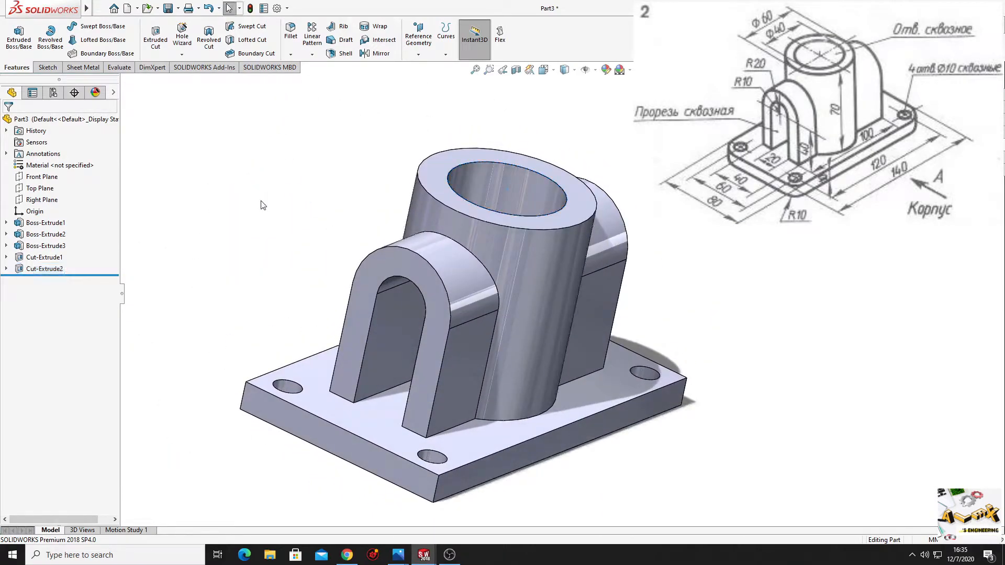
Fillet the four vertical corner edges of the base plate with a 10 mm radius
{"action": "left_click", "coordinate": [289, 36]}
{"action": "middle_click_drag", "start_coordinate": [347, 297], "coordinate": [253, 183], "text": "ctrl"}
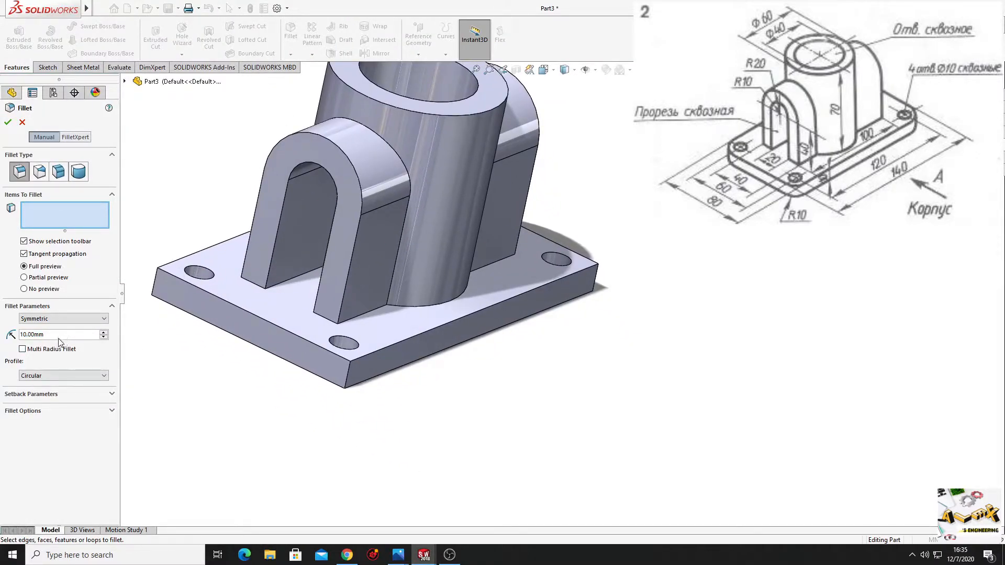
{"action": "left_click", "coordinate": [347, 383]}
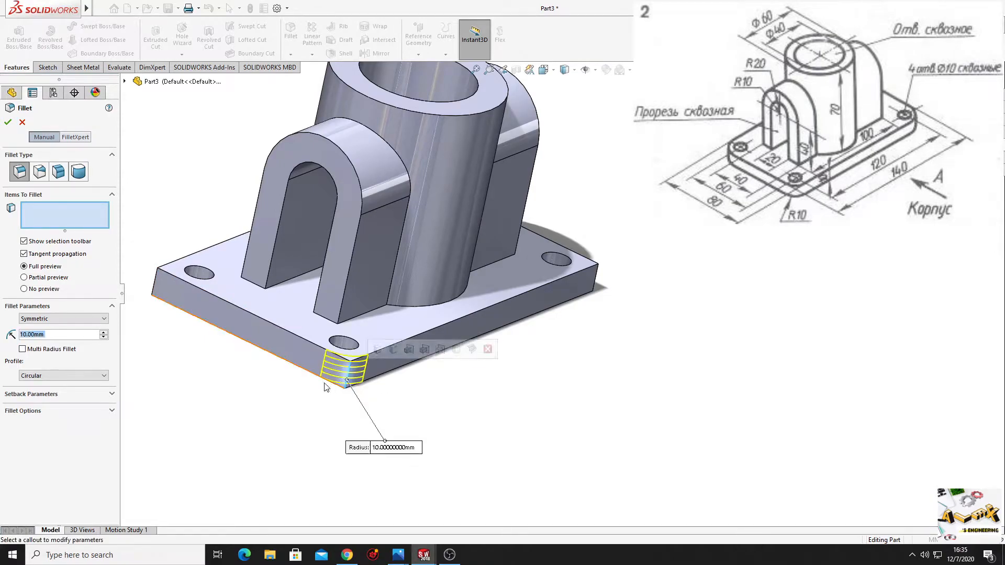
{"action": "left_click", "coordinate": [155, 286]}
{"action": "middle_click_drag", "start_coordinate": [549, 262], "coordinate": [639, 281]}
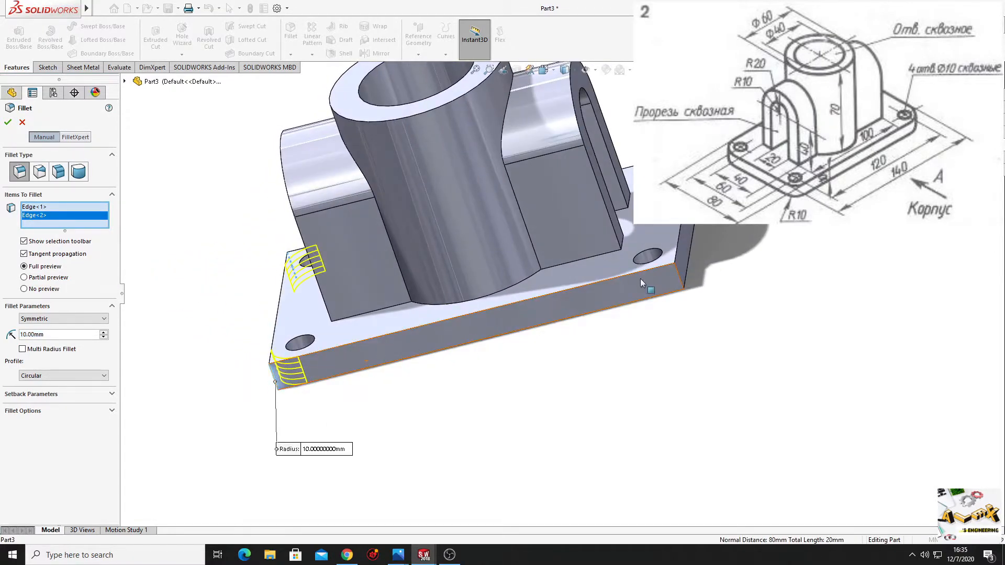
{"action": "left_click", "coordinate": [675, 272]}
{"action": "left_click", "coordinate": [672, 258]}
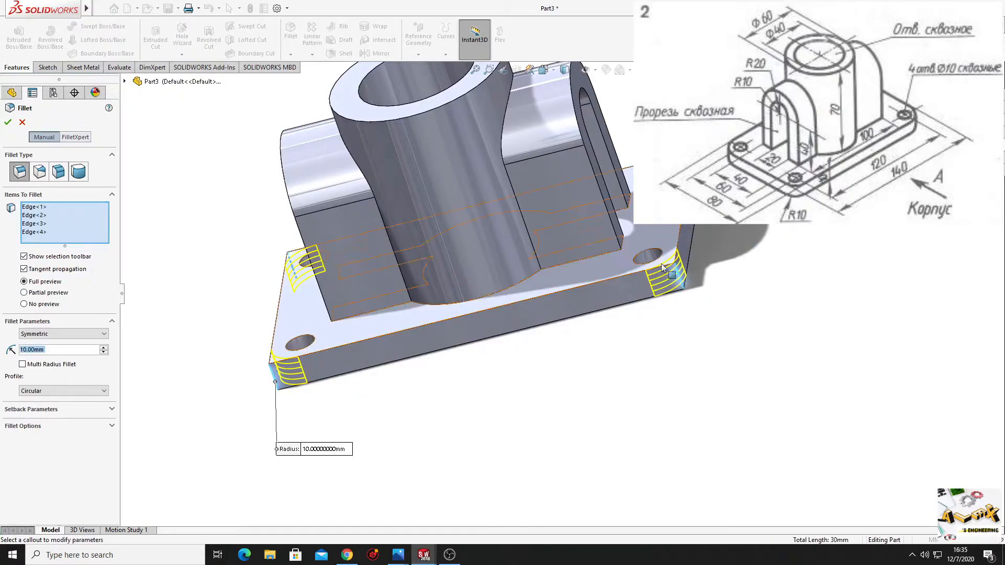
{"action": "left_click", "coordinate": [8, 124]}
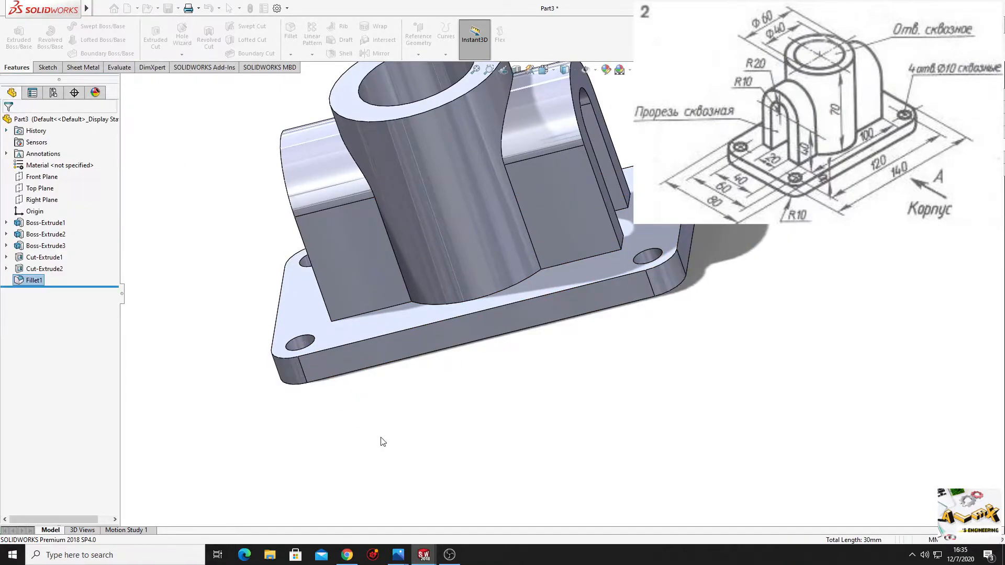
{"action": "scroll", "coordinate": [397, 397], "scroll_direction": "up", "scroll_amount": 3}
{"action": "mouse_move", "coordinate": [406, 370]}
{"action": "middle_mouse_down", "text": "ctrl"}
{"action": "mouse_move", "coordinate": [365, 424]}
{"action": "mouse_move", "coordinate": [439, 433]}
{"action": "mouse_move", "coordinate": [474, 463]}
{"action": "mouse_move", "coordinate": [445, 404]}
{"action": "mouse_move", "coordinate": [307, 282]}
{"action": "mouse_move", "coordinate": [293, 231]}
{"action": "mouse_move", "coordinate": [313, 248]}
{"action": "mouse_move", "coordinate": [265, 395]}
{"action": "mouse_move", "coordinate": [272, 421]}
{"action": "mouse_move", "coordinate": [306, 402]}
{"action": "mouse_move", "coordinate": [451, 396]}
{"action": "mouse_move", "coordinate": [399, 408]}
{"action": "mouse_move", "coordinate": [384, 495]}
{"action": "middle_mouse_up", "text": "ctrl"}
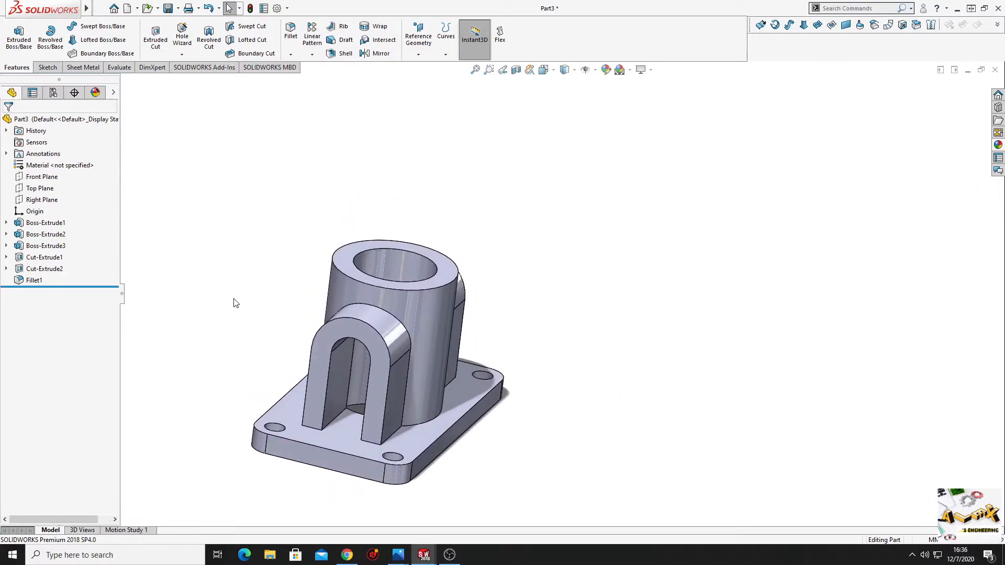
Create a new part document and open a sketch on the Front Plane
{"action": "left_click", "coordinate": [127, 8]}
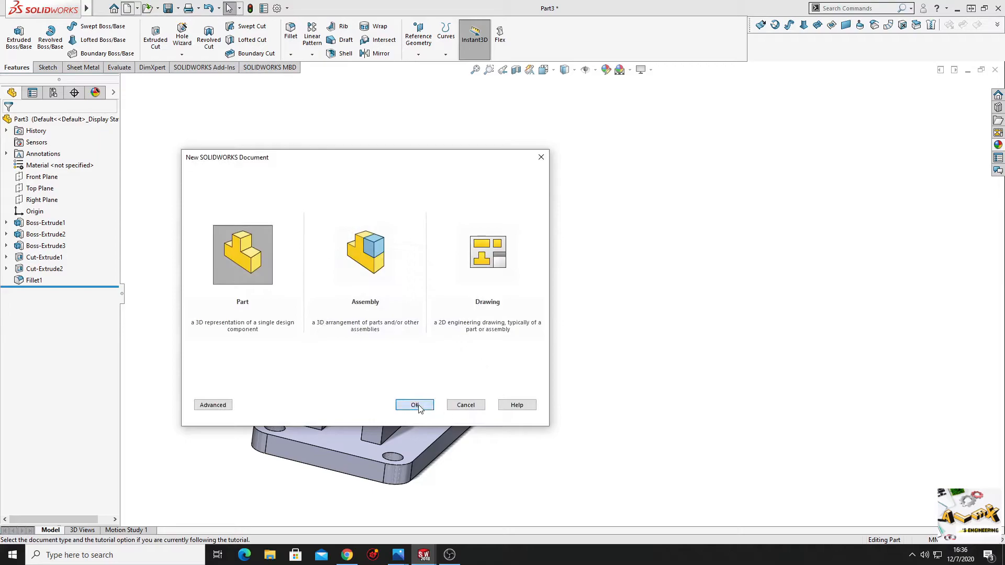
{"action": "double_click", "coordinate": [256, 296]}
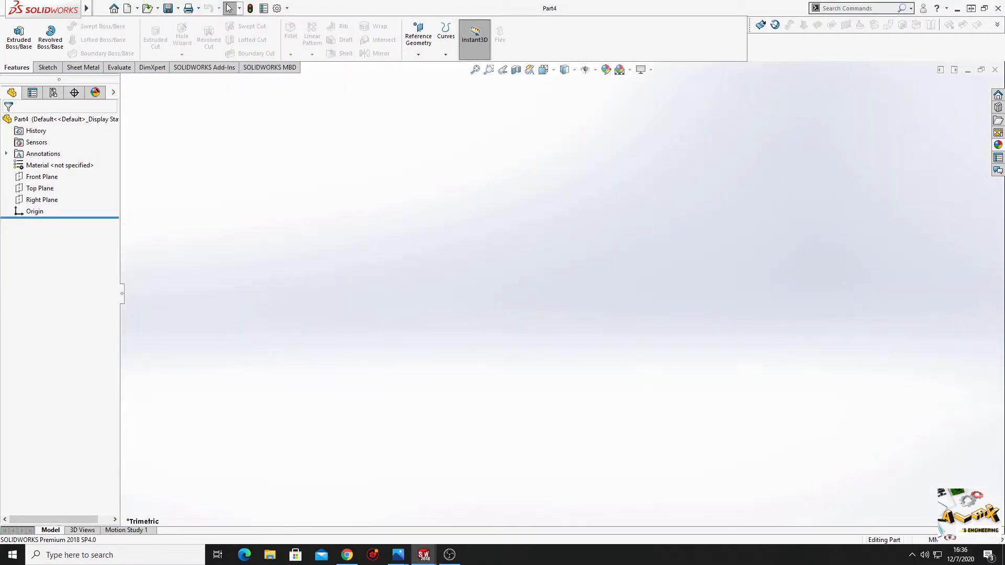
{"action": "left_click", "coordinate": [42, 177]}
{"action": "left_click", "coordinate": [46, 160]}
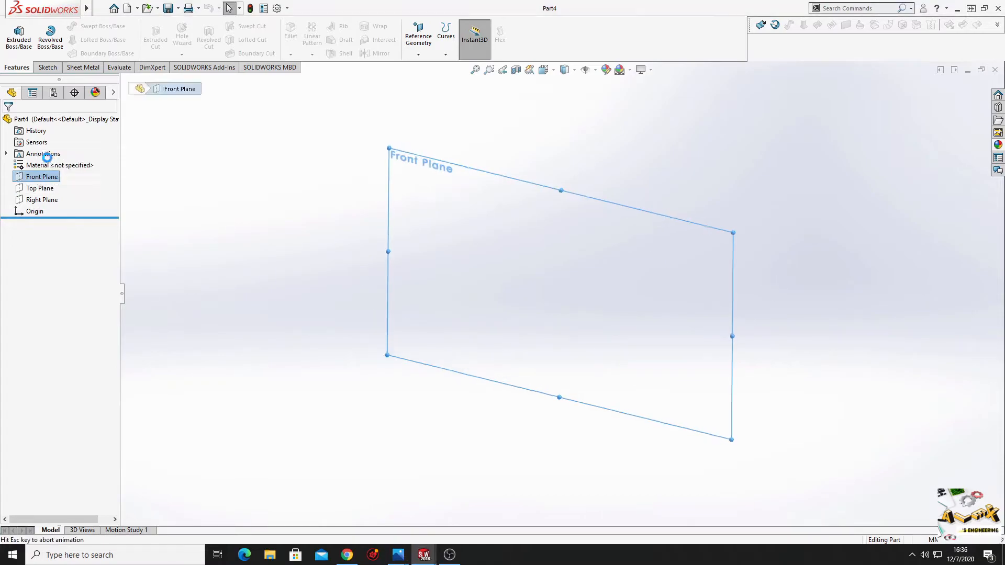
Sketch a center rectangle about 163 mm wide and 142 mm high, centred on the origin
{"action": "left_click", "coordinate": [353, 297]}
{"action": "middle_click_drag", "start_coordinate": [520, 294], "coordinate": [309, 313], "text": "ctrl"}
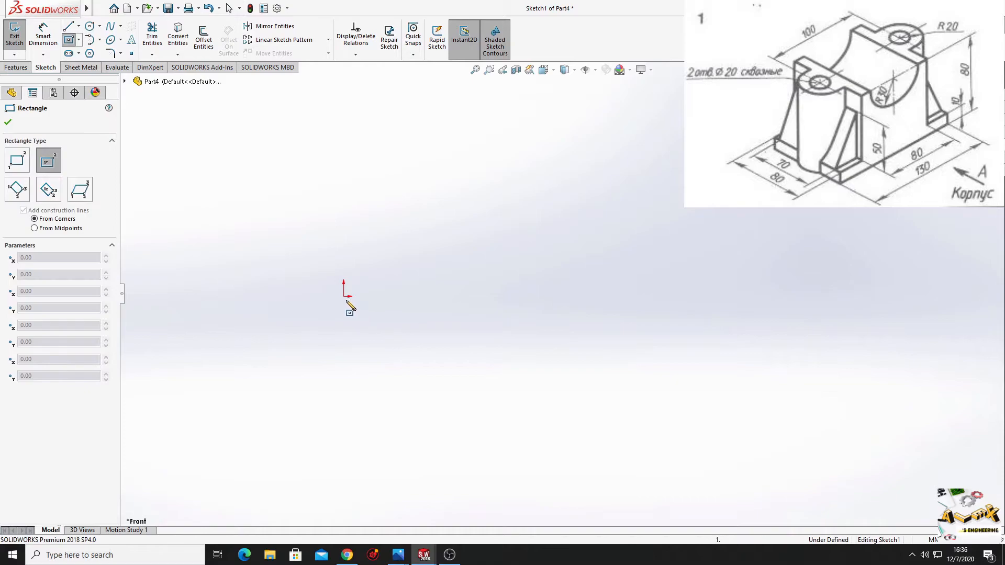
{"action": "left_click", "coordinate": [344, 296]}
{"action": "left_click", "coordinate": [509, 442]}
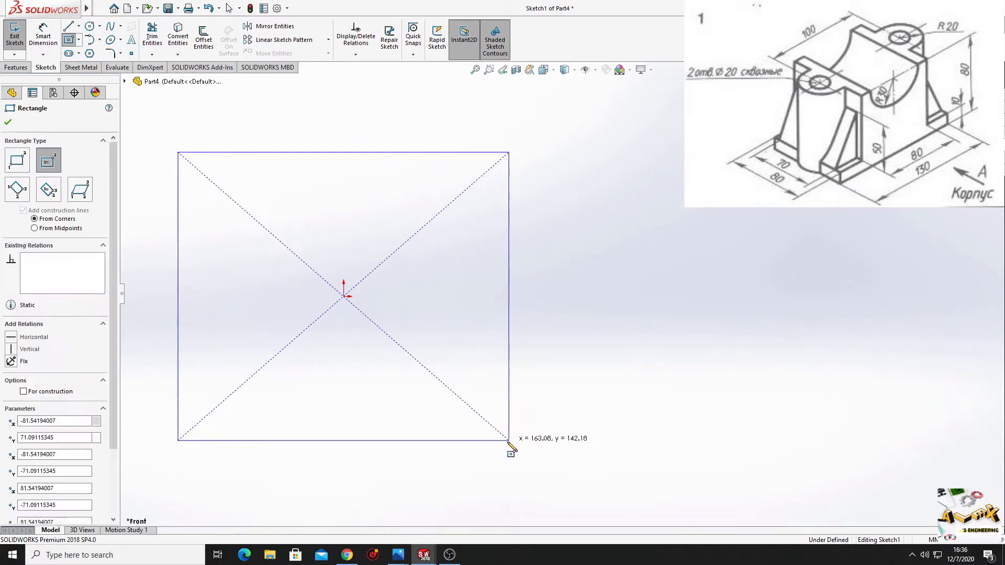
{"action": "middle_click_drag", "start_coordinate": [380, 341], "coordinate": [424, 354], "text": "ctrl"}
{"action": "right_click", "coordinate": [154, 234]}
{"action": "left_click", "coordinate": [178, 239]}
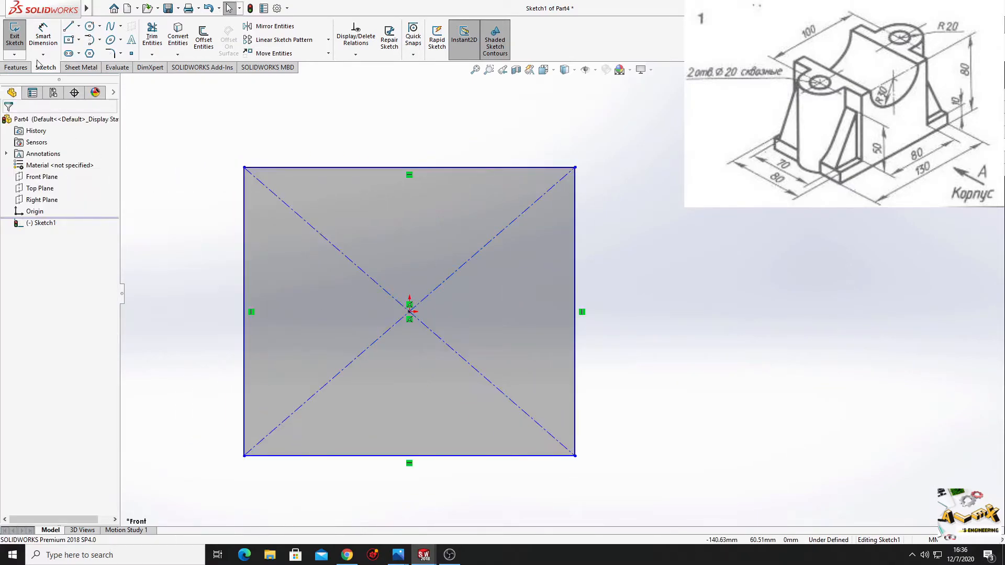
Dimension the rectangle's height and width to 80 mm each
{"action": "left_click", "coordinate": [41, 38]}
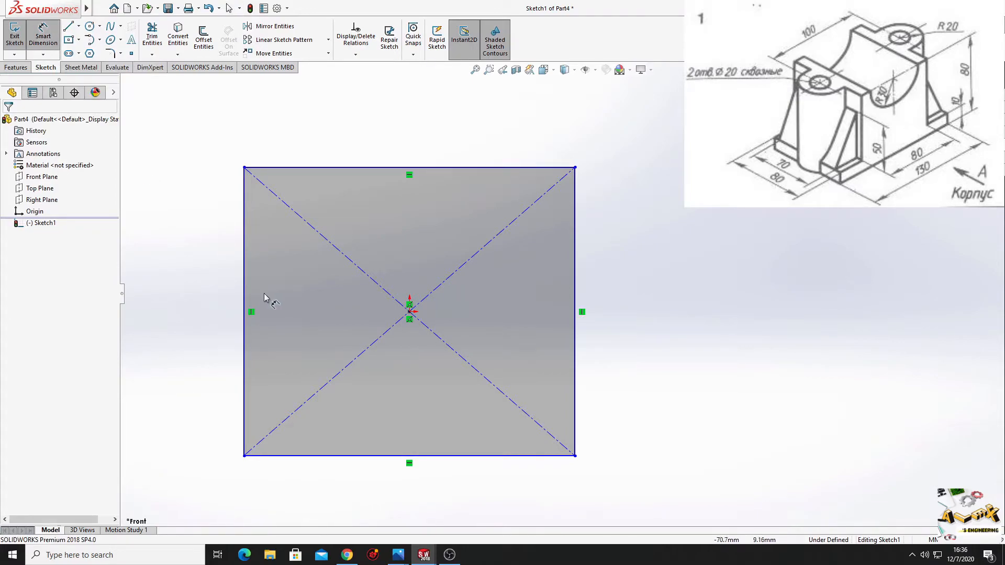
{"action": "left_click", "coordinate": [245, 306]}
{"action": "left_click", "coordinate": [161, 297]}
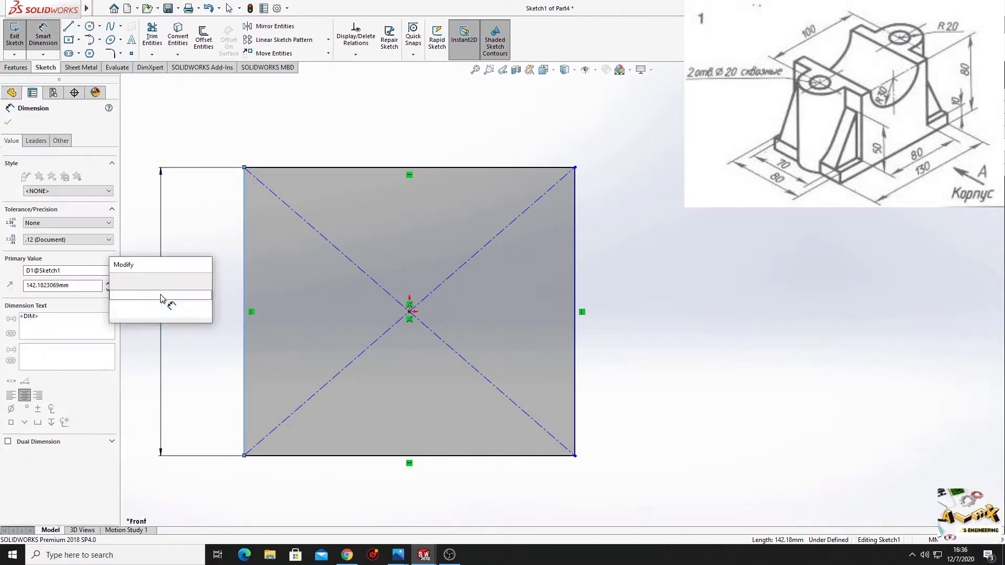
{"action": "key", "text": "Return"}
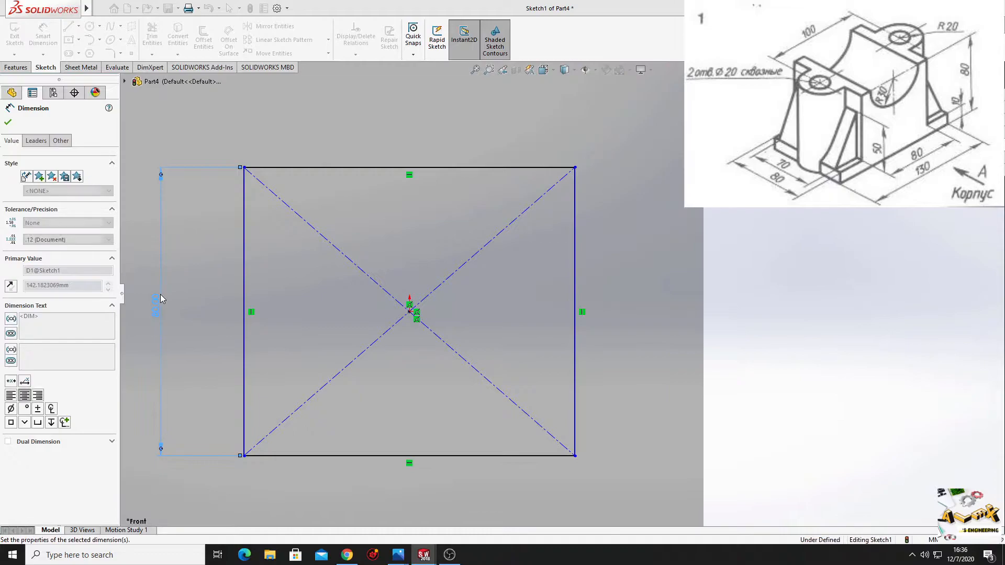
{"action": "left_click", "coordinate": [383, 459]}
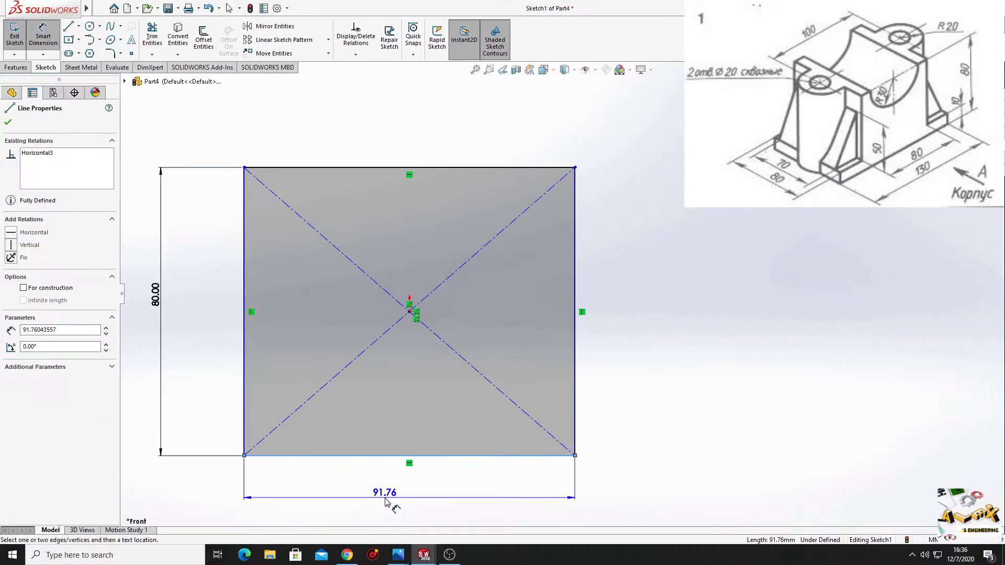
{"action": "left_click", "coordinate": [386, 498]}
{"action": "type", "text": "80"}
{"action": "key", "text": "Return"}
{"action": "middle_click_drag", "start_coordinate": [351, 434], "coordinate": [434, 388], "text": "ctrl"}
{"action": "right_click", "coordinate": [191, 315]}
{"action": "left_click", "coordinate": [229, 349]}
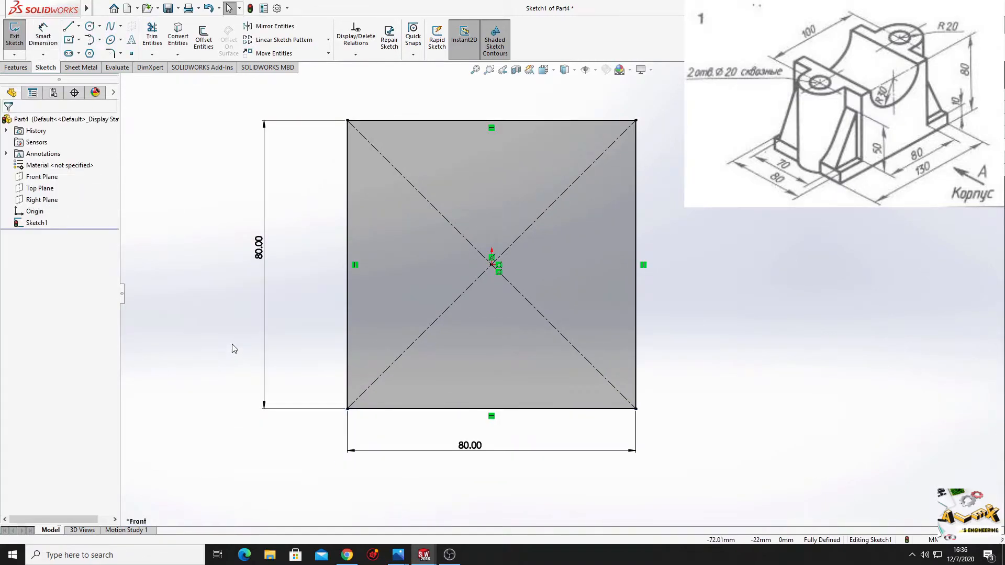
Sketch three connected lines forming a foot about 28 mm long and 14 mm high outside the square's lower-left corner
{"action": "left_click", "coordinate": [68, 26]}
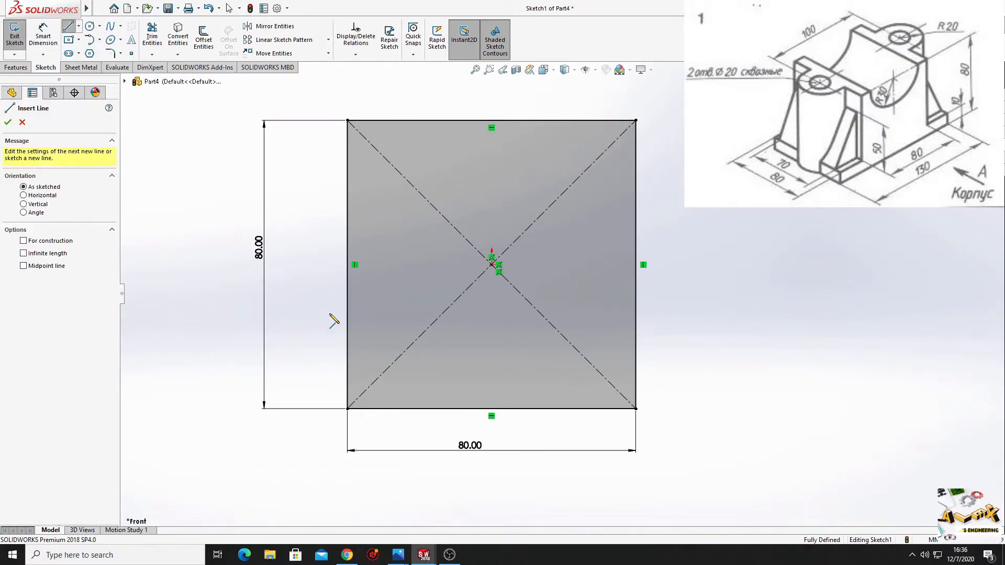
{"action": "left_click", "coordinate": [347, 359]}
{"action": "left_click", "coordinate": [245, 358]}
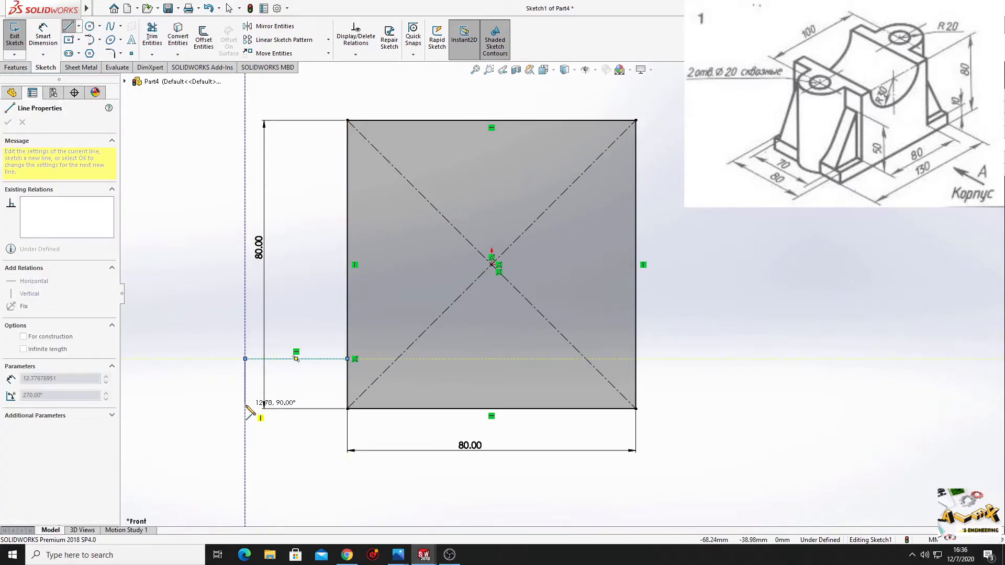
{"action": "left_click", "coordinate": [245, 408]}
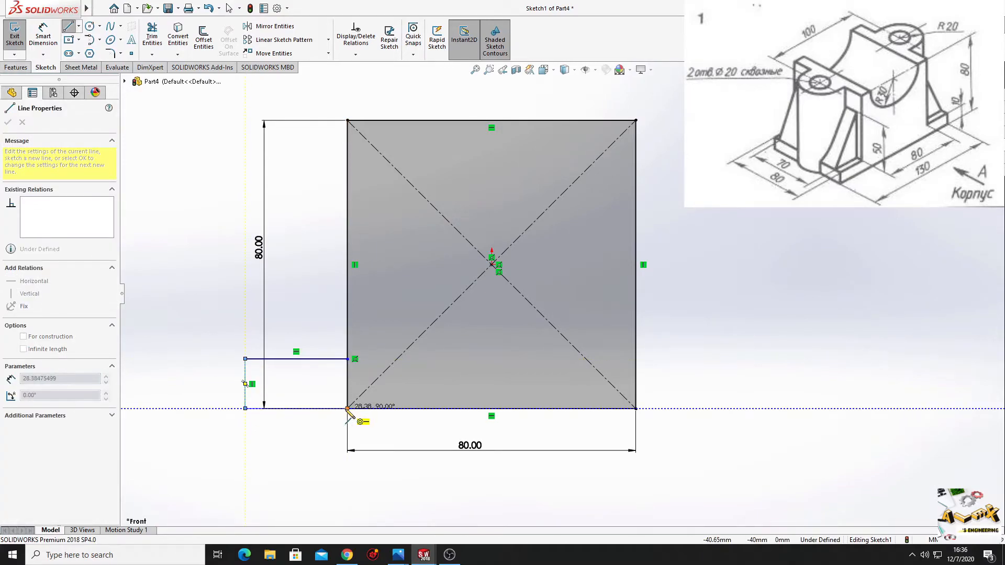
{"action": "left_click", "coordinate": [347, 408]}
{"action": "right_click", "coordinate": [189, 306]}
{"action": "left_click", "coordinate": [218, 313]}
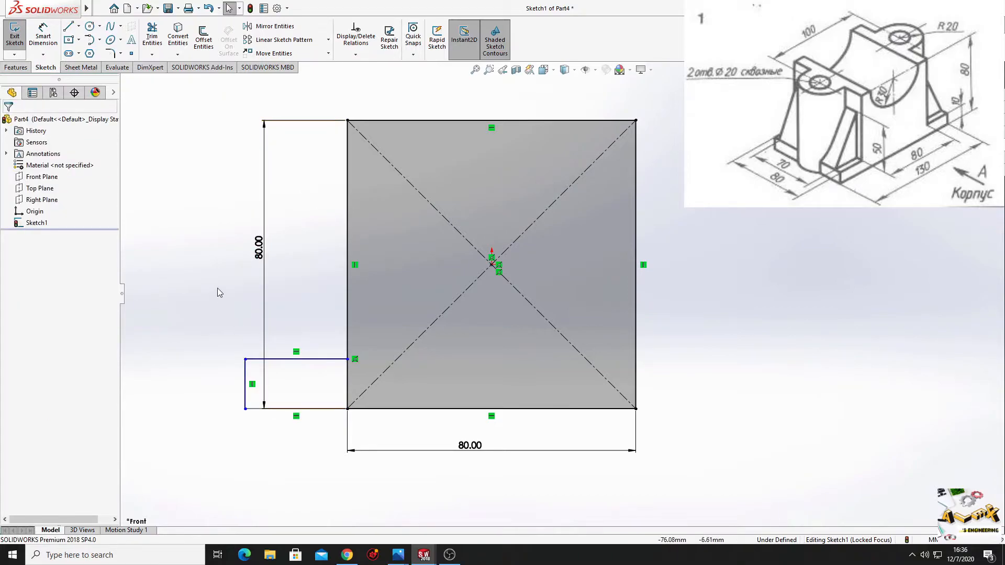
Draw a vertical centerline upward from the origin inside the square
{"action": "left_click", "coordinate": [78, 26]}
{"action": "left_click", "coordinate": [98, 52]}
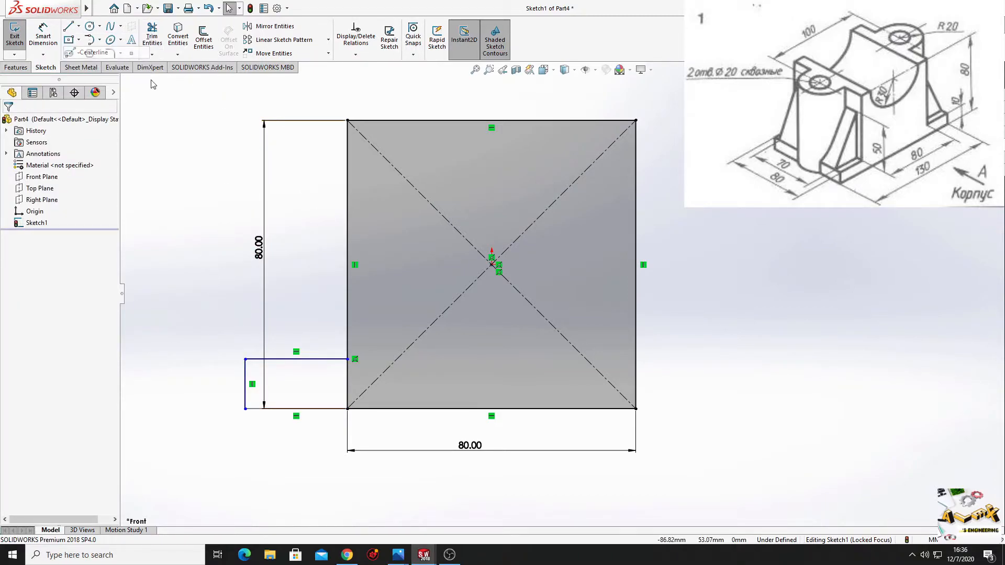
{"action": "left_click", "coordinate": [490, 263]}
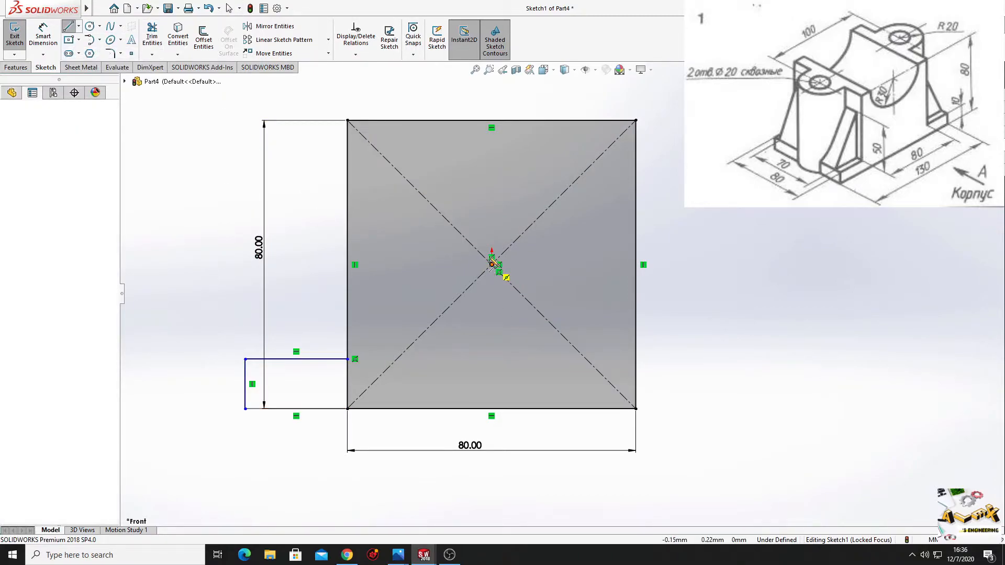
{"action": "left_click", "coordinate": [491, 183]}
{"action": "key", "text": "Escape"}
Mirror the three foot lines about the vertical centerline to the square's opposite side
{"action": "left_click", "coordinate": [274, 26]}
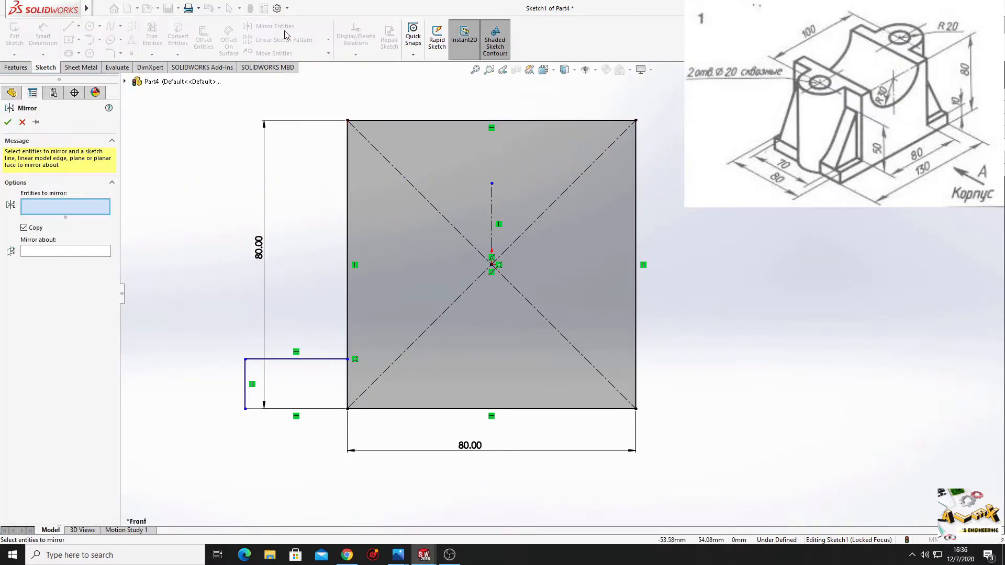
{"action": "left_click", "coordinate": [315, 360]}
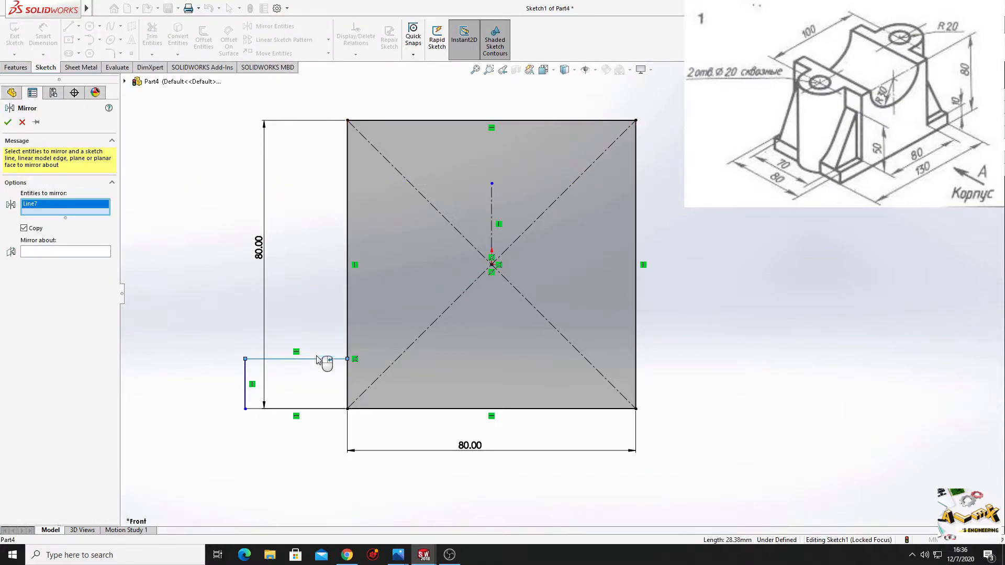
{"action": "left_click", "coordinate": [247, 374]}
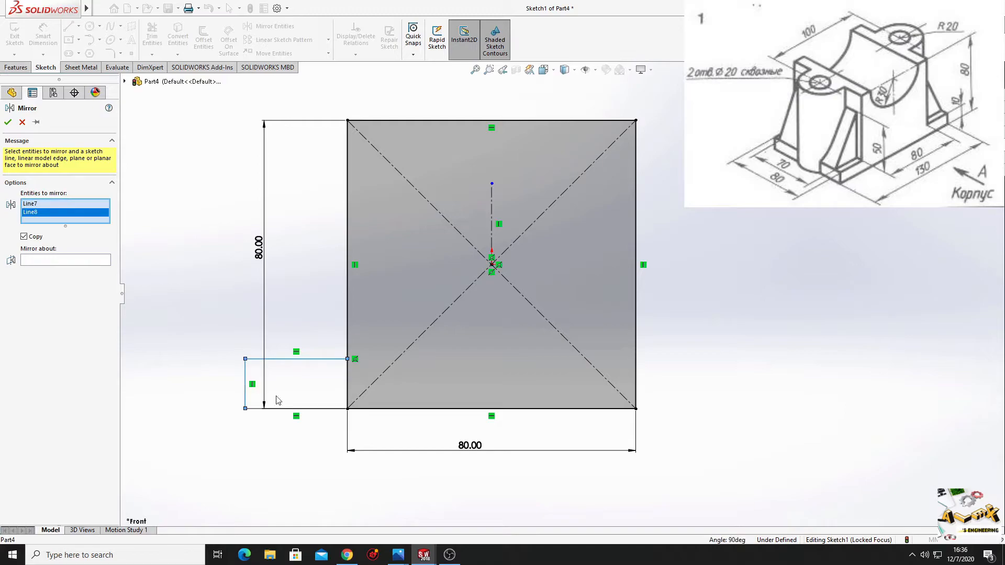
{"action": "left_click", "coordinate": [302, 413]}
{"action": "left_click", "coordinate": [86, 270]}
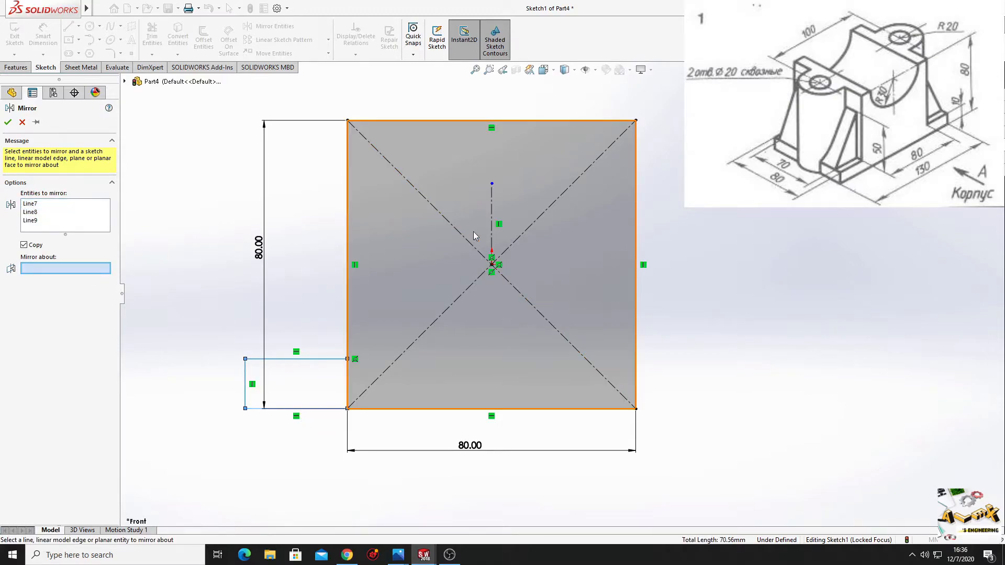
{"action": "left_click", "coordinate": [492, 235]}
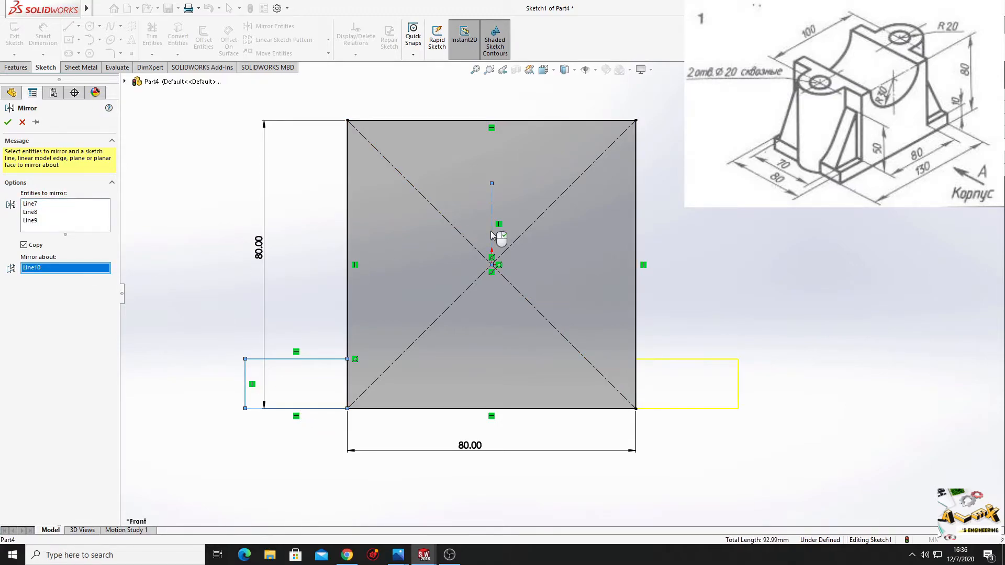
{"action": "left_click", "coordinate": [7, 123]}
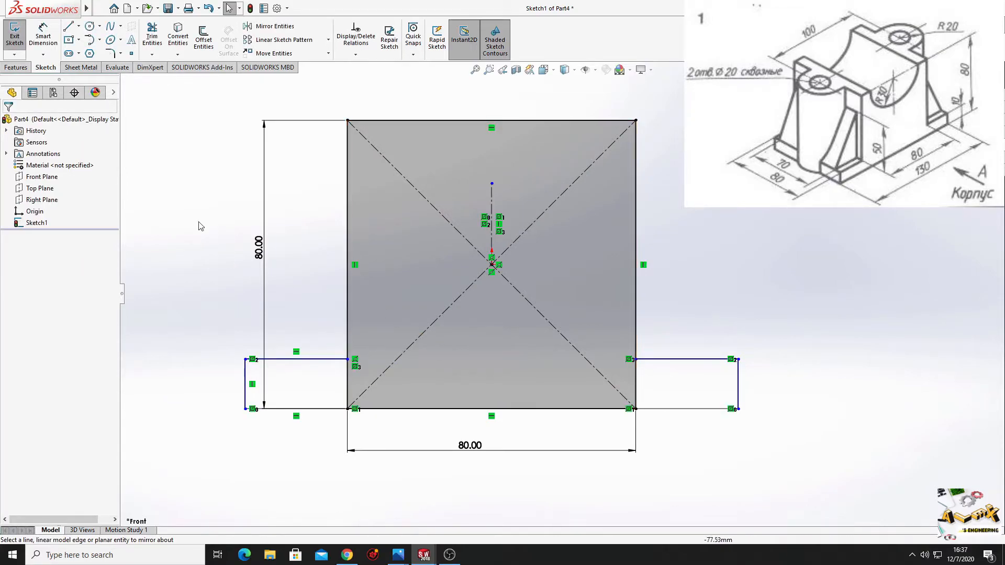
Dimension the height of the left foot's outer vertical line to 10 mm
{"action": "left_click", "coordinate": [44, 40]}
{"action": "left_click", "coordinate": [248, 382]}
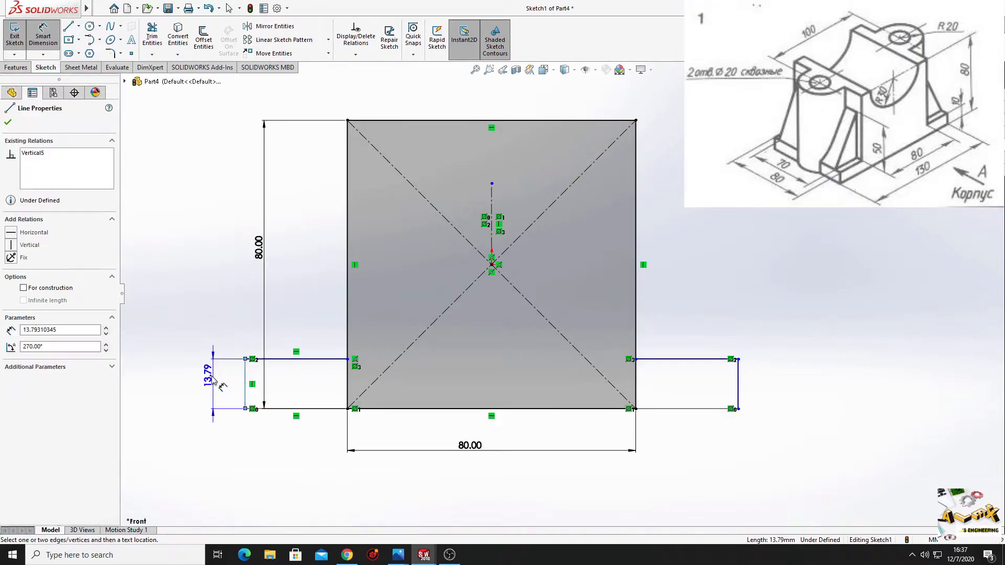
{"action": "left_click", "coordinate": [202, 381]}
{"action": "type", "text": "10"}
{"action": "key", "text": "Return"}
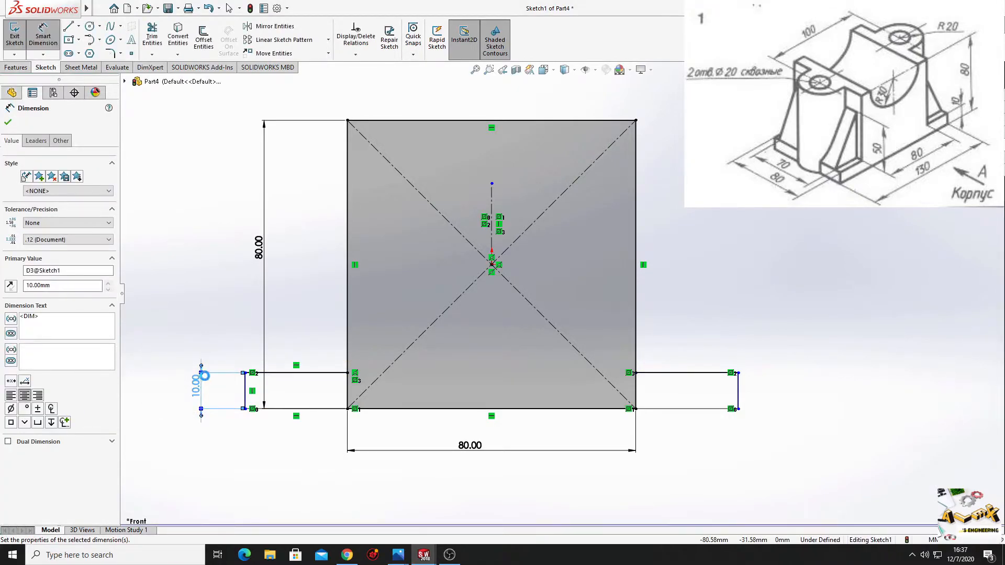
Dimension the overall width between the outer vertical lines of both feet to 130 mm
{"action": "left_click", "coordinate": [245, 397]}
{"action": "left_click", "coordinate": [738, 390]}
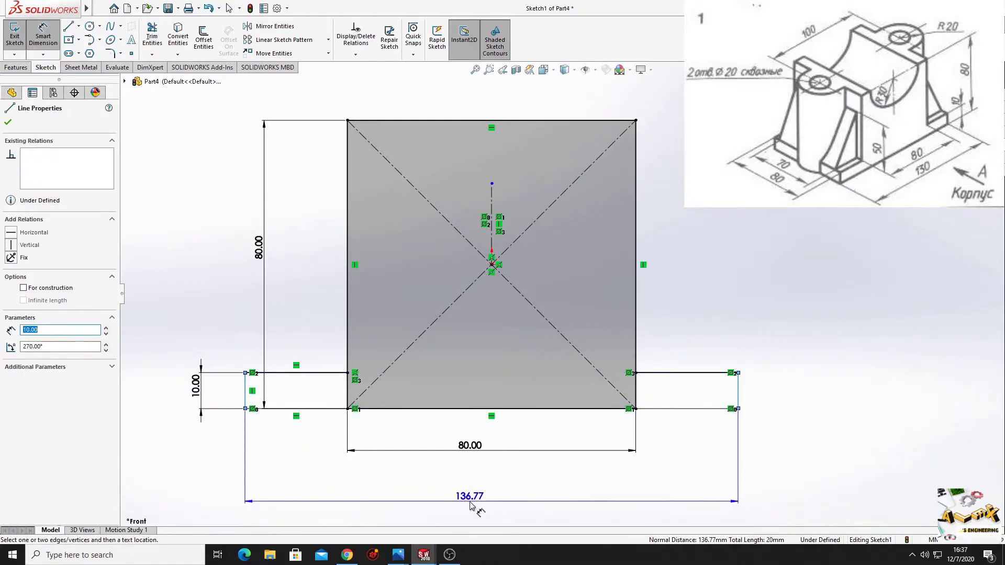
{"action": "left_click", "coordinate": [470, 505]}
{"action": "key", "text": "Return"}
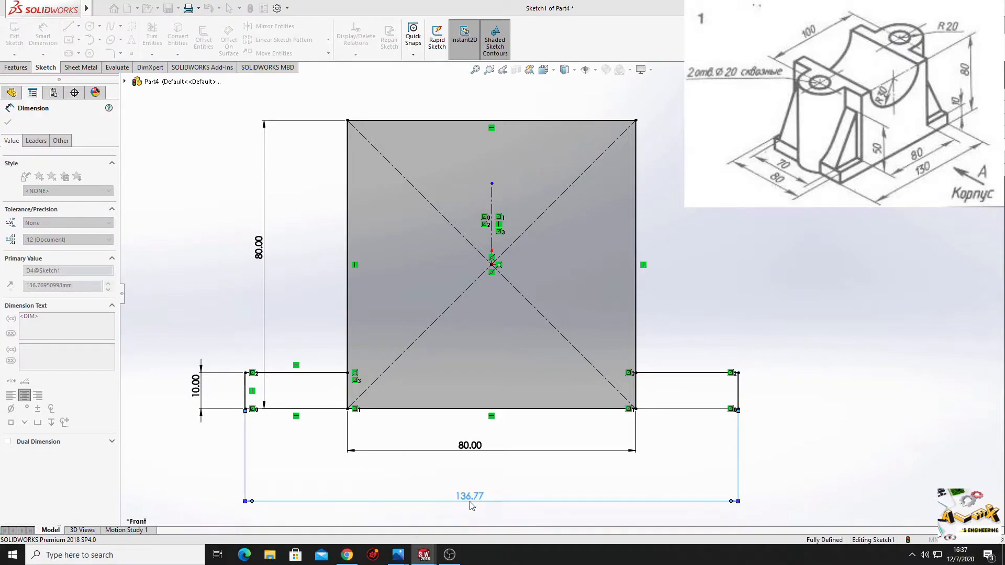
{"action": "right_click", "coordinate": [706, 289]}
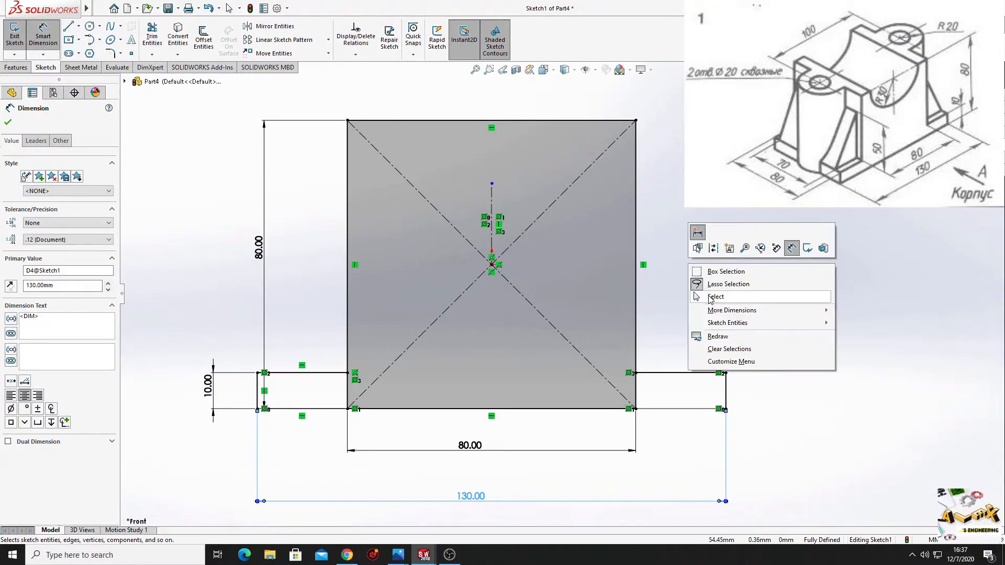
{"action": "left_click", "coordinate": [715, 296]}
Trim away the square's side line segments that separate the body from the left and right feet
{"action": "left_click", "coordinate": [151, 41]}
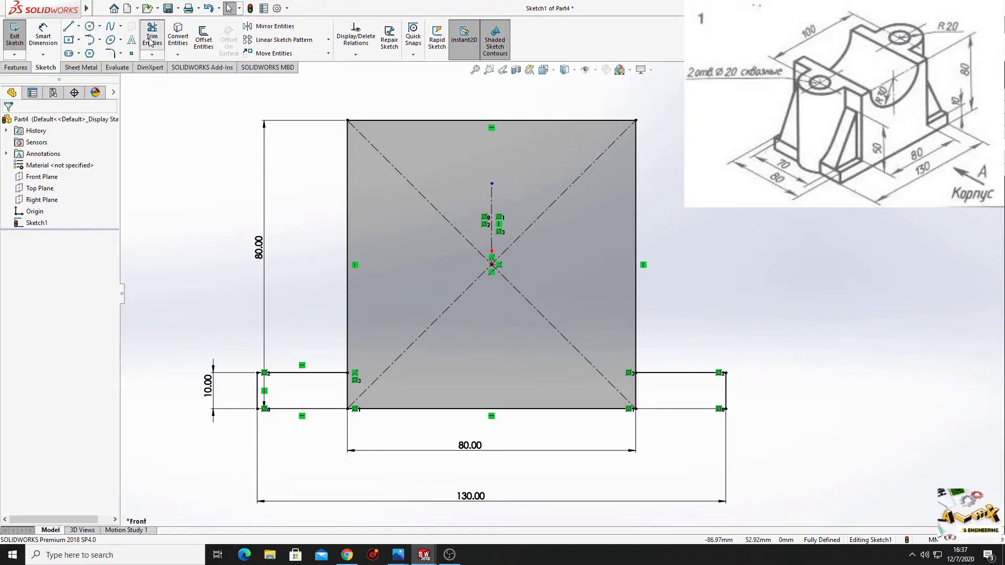
{"action": "left_click", "coordinate": [347, 395]}
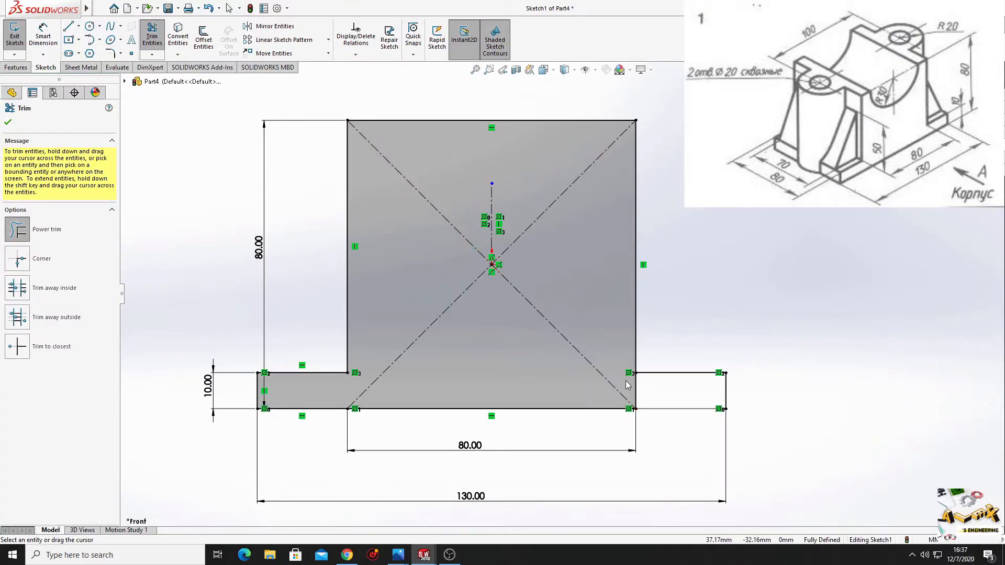
{"action": "left_click", "coordinate": [635, 388]}
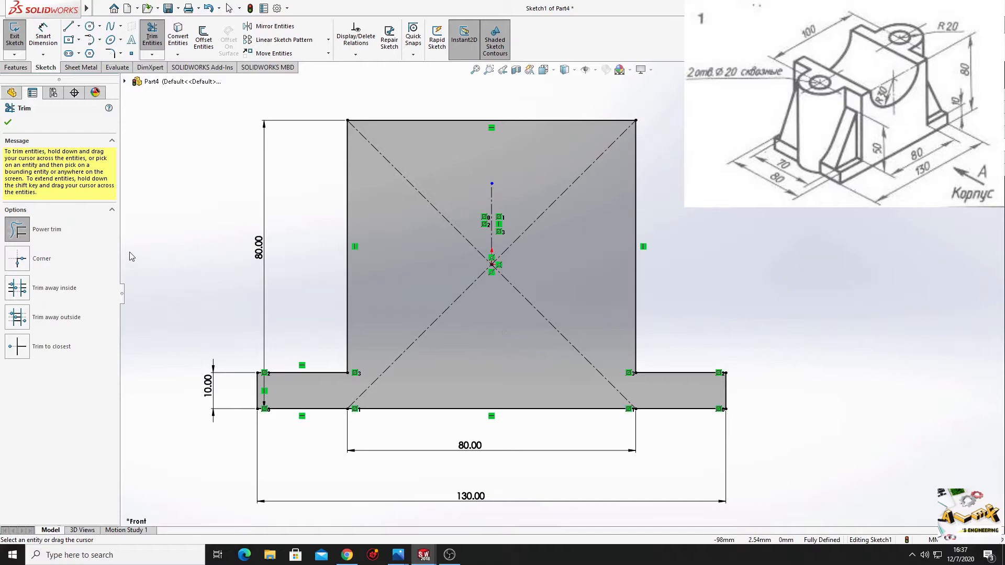
{"action": "left_click", "coordinate": [8, 124]}
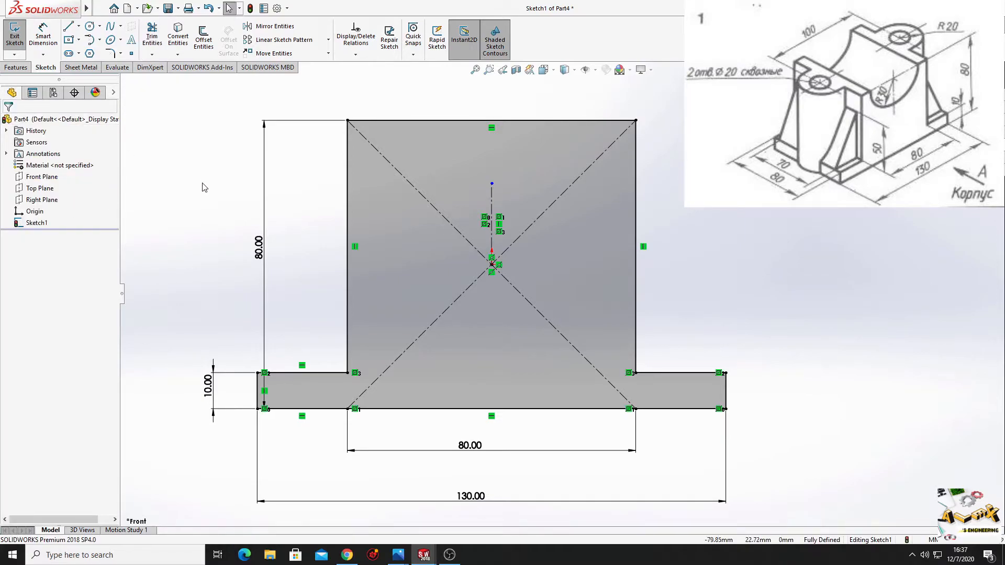
Draw a downward-bulging three-point arc with a radius of about 28 mm, both ends on the square's upper edge
{"action": "mouse_move", "coordinate": [441, 269]}
{"action": "middle_mouse_down", "text": "ctrl"}
{"action": "mouse_move", "coordinate": [400, 280]}
{"action": "mouse_move", "coordinate": [406, 303]}
{"action": "middle_mouse_up", "text": "ctrl"}
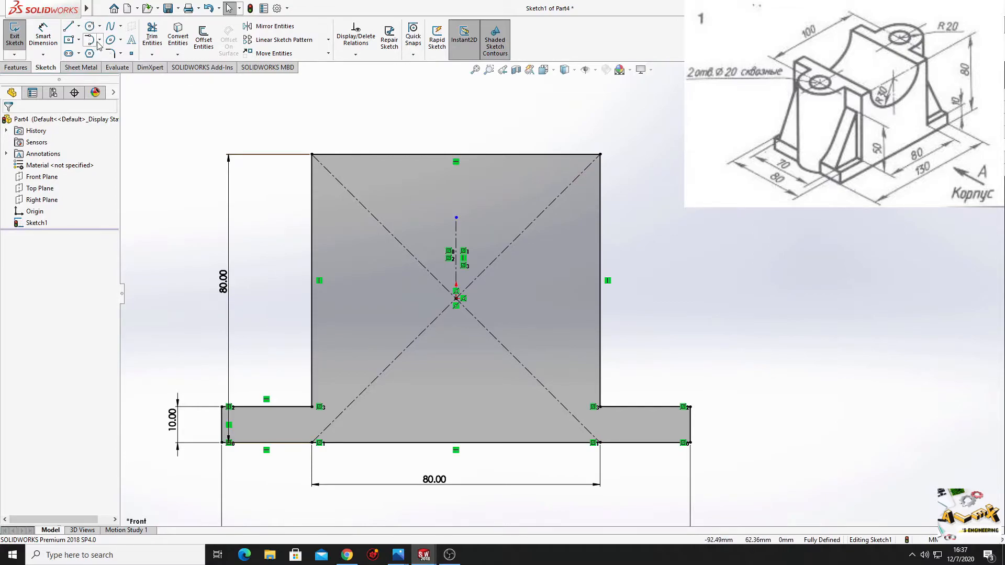
{"action": "left_click", "coordinate": [98, 41]}
{"action": "left_click", "coordinate": [115, 83]}
{"action": "left_click", "coordinate": [373, 154]}
{"action": "left_click", "coordinate": [564, 154]}
{"action": "left_click", "coordinate": [487, 221]}
{"action": "right_click", "coordinate": [656, 171]}
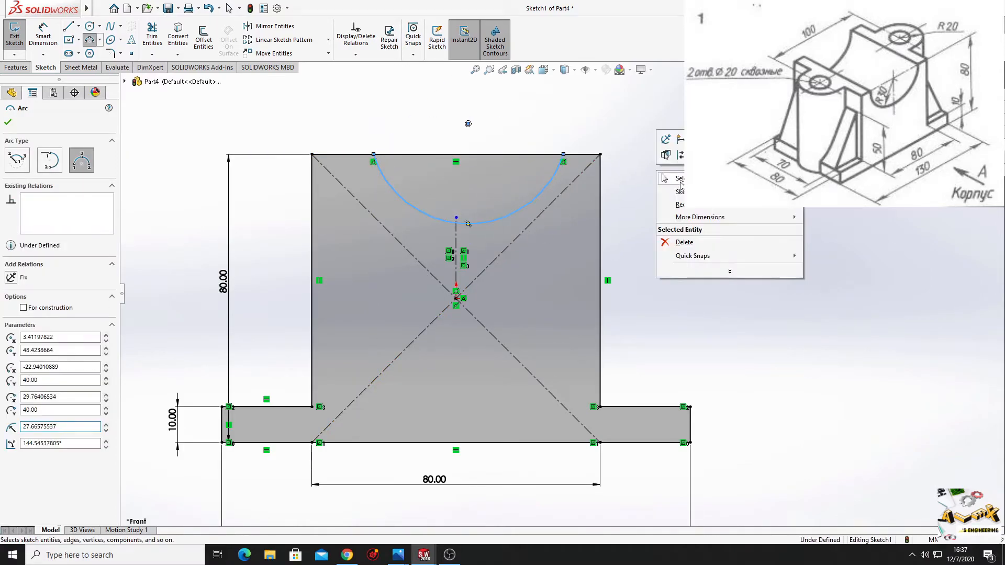
{"action": "left_click", "coordinate": [679, 179]}
Constrain the arc's center to the midpoint of the square's upper edge
{"action": "left_click", "coordinate": [467, 124]}
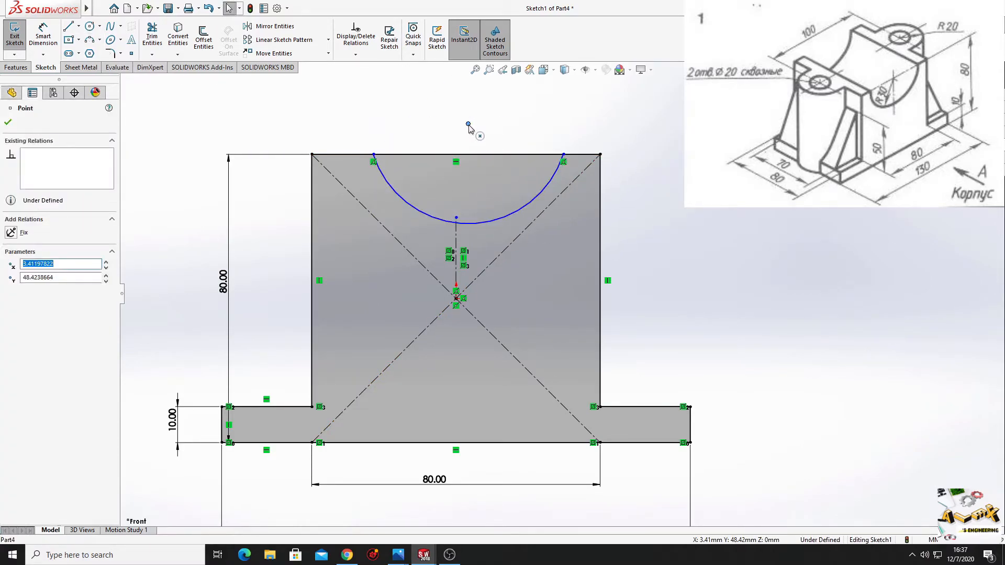
{"action": "left_click", "coordinate": [472, 156], "text": "ctrl"}
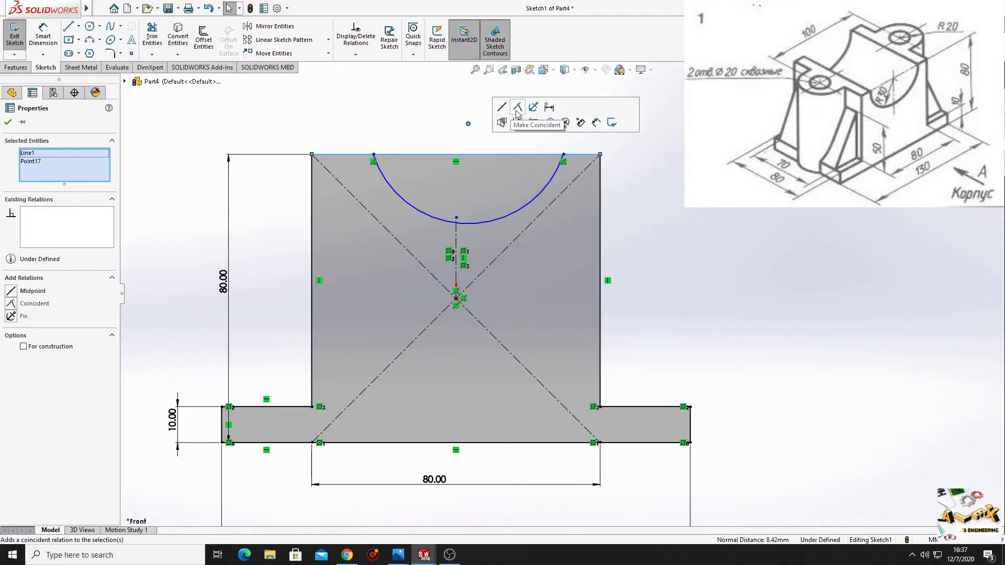
{"action": "left_click", "coordinate": [501, 108]}
{"action": "left_click", "coordinate": [269, 140]}
Dimension the arc's radius to 30 mm
{"action": "left_click", "coordinate": [43, 38]}
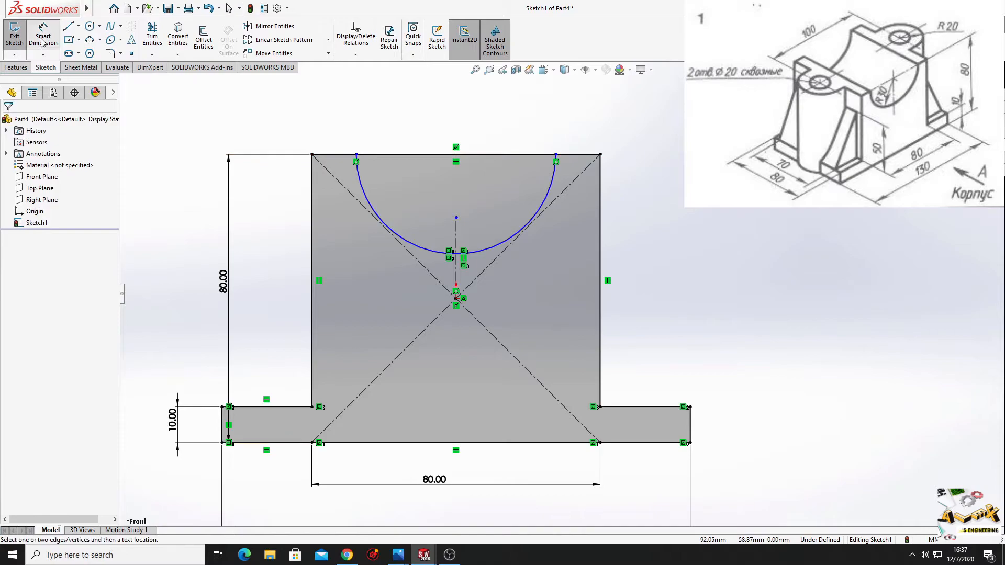
{"action": "left_click", "coordinate": [410, 248]}
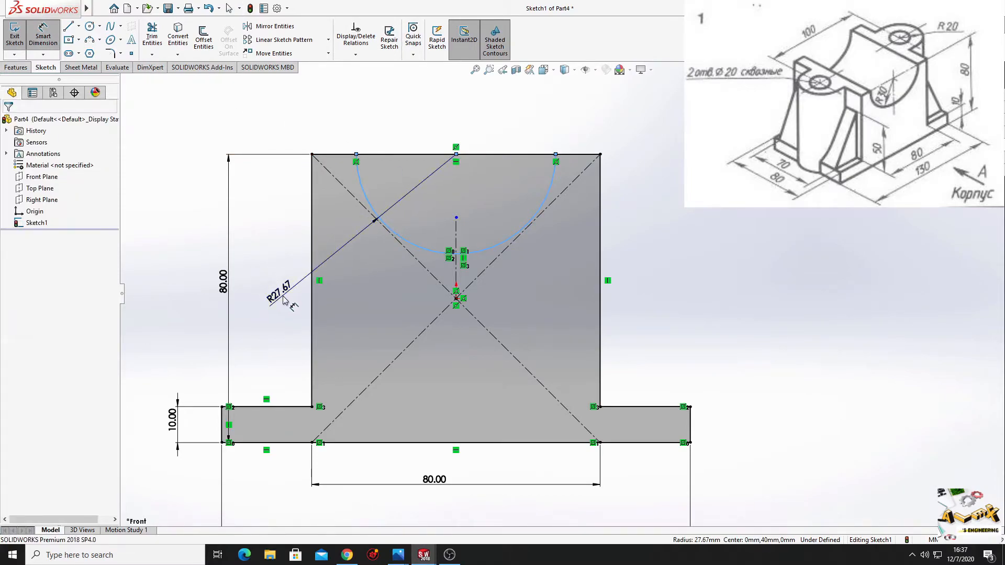
{"action": "left_click", "coordinate": [283, 299]}
{"action": "type", "text": "30"}
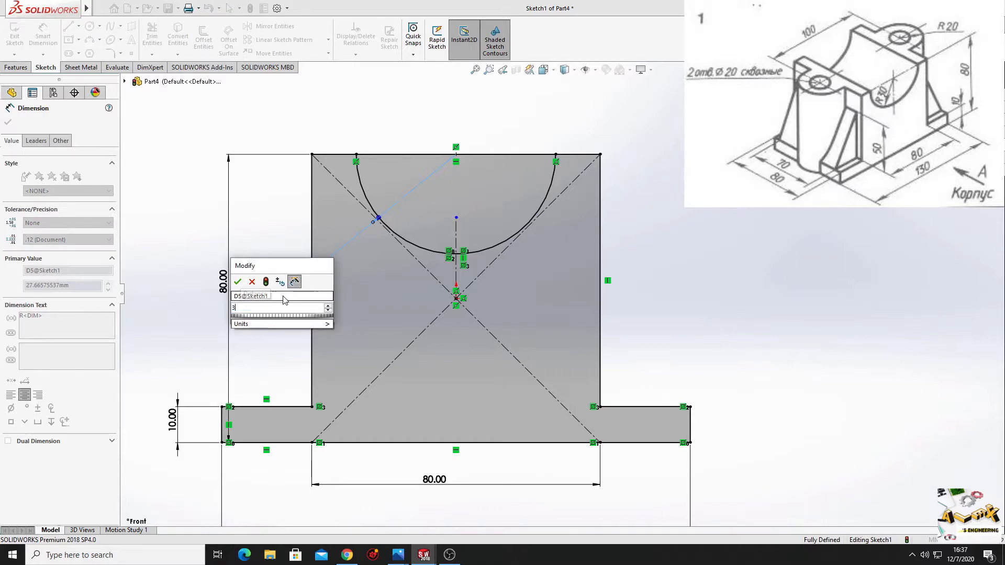
{"action": "key", "text": "Return"}
{"action": "right_click", "coordinate": [178, 168]}
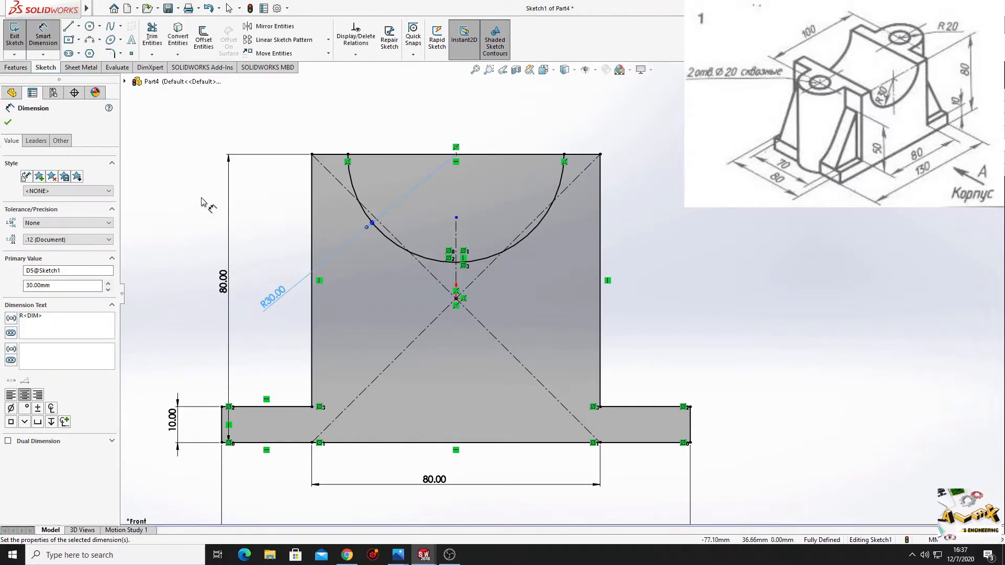
{"action": "left_click", "coordinate": [203, 200]}
Trim away the upper edge segment between the arc's endpoints to open the semicircular recess
{"action": "left_click", "coordinate": [152, 36]}
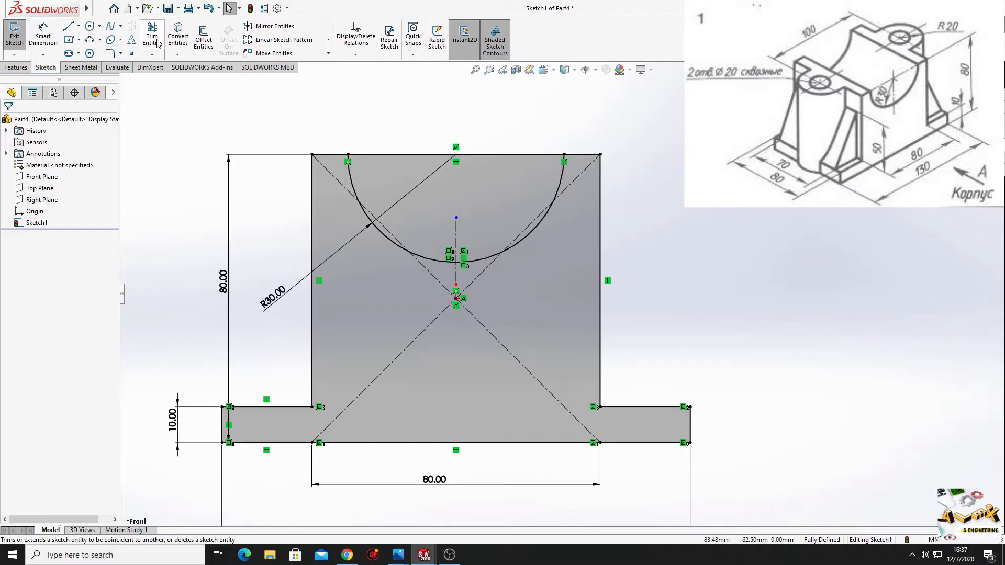
{"action": "left_click_drag", "start_coordinate": [399, 149], "coordinate": [492, 159]}
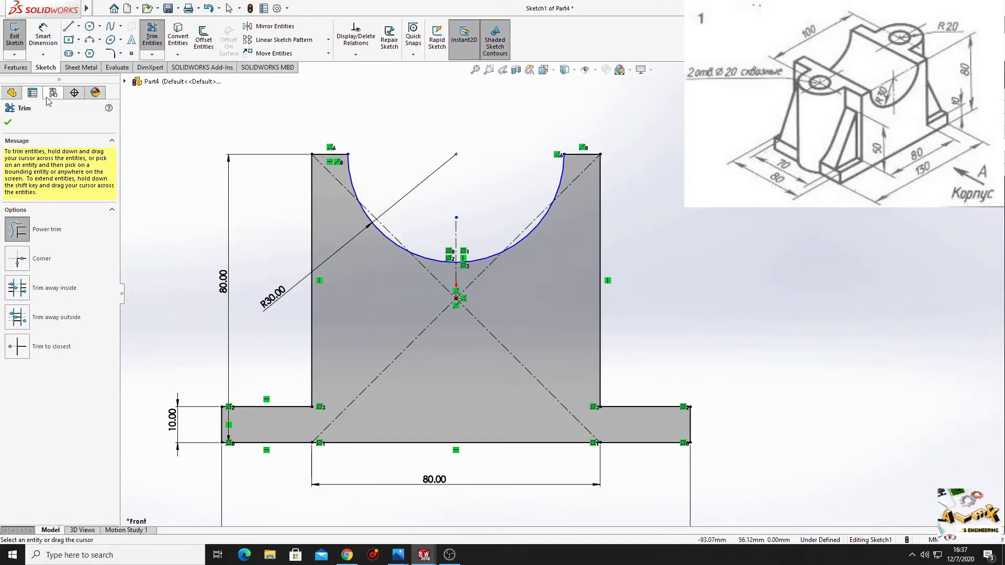
{"action": "key", "text": "Escape"}
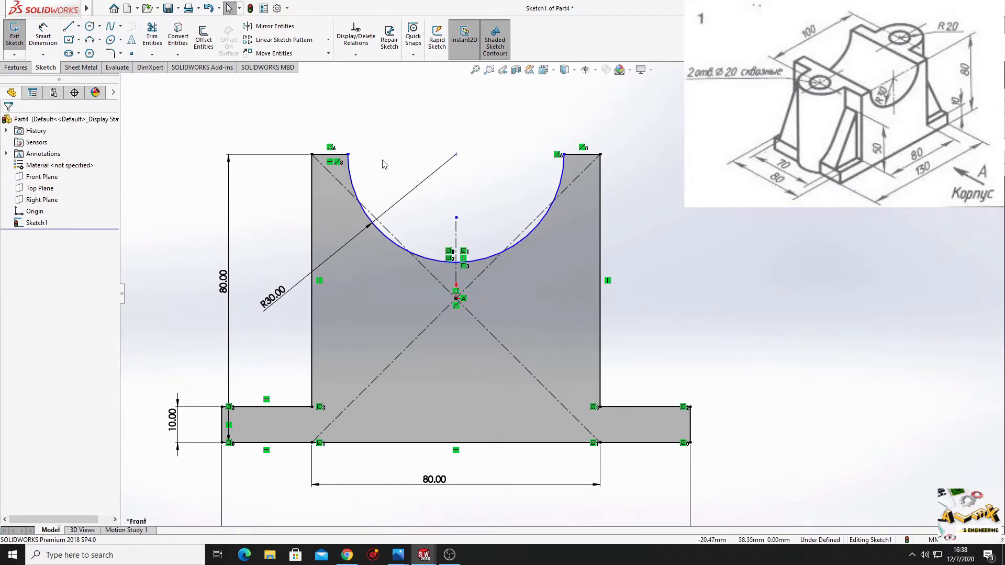
Test the arc's freedom by moving its left endpoint, and add a Horizontal relation between its center and the square's upper-left corner
{"action": "left_click_drag", "start_coordinate": [348, 154], "coordinate": [362, 169]}
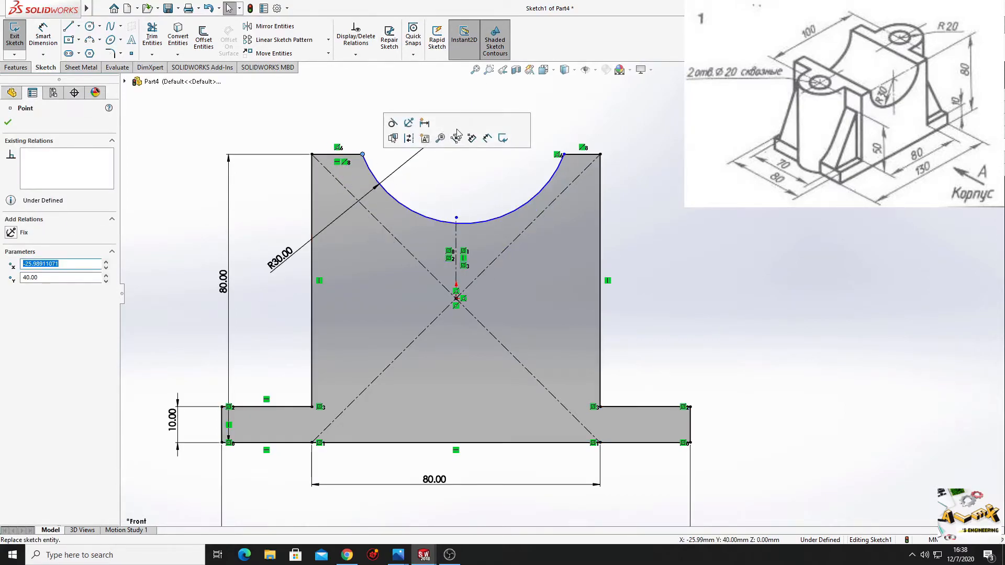
{"action": "left_click", "coordinate": [412, 98]}
{"action": "left_click", "coordinate": [464, 116]}
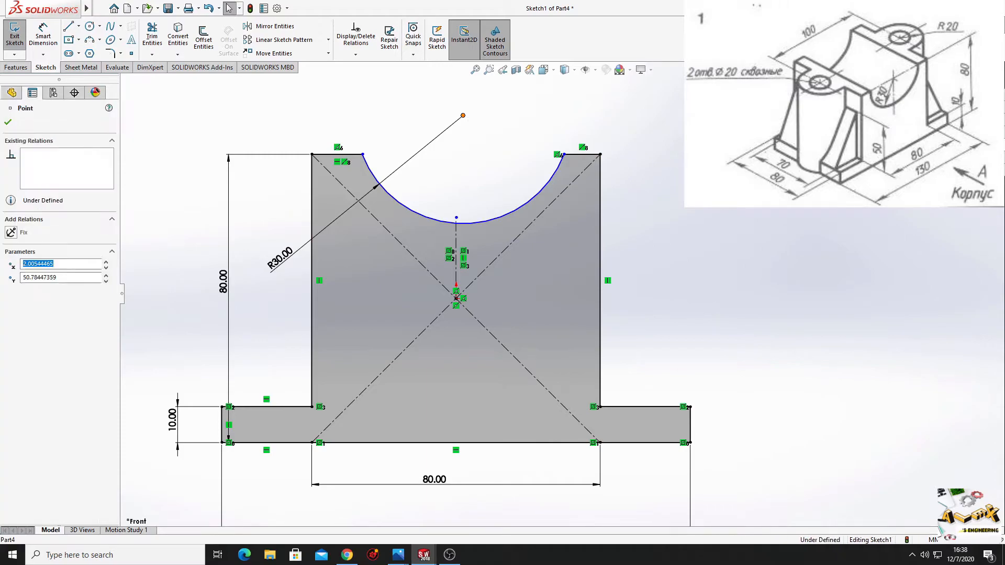
{"action": "left_click", "coordinate": [312, 155], "text": "ctrl"}
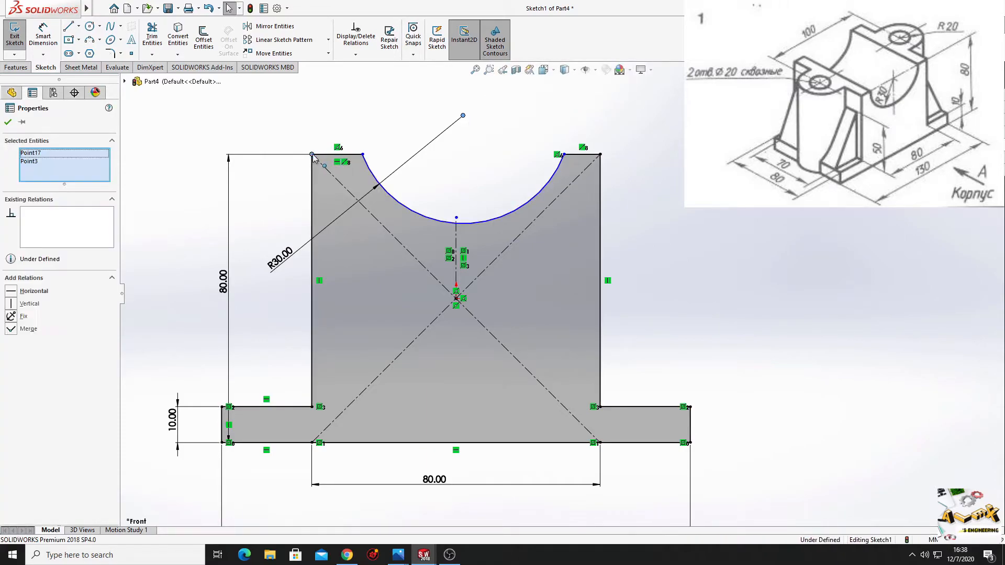
{"action": "left_click", "coordinate": [343, 110]}
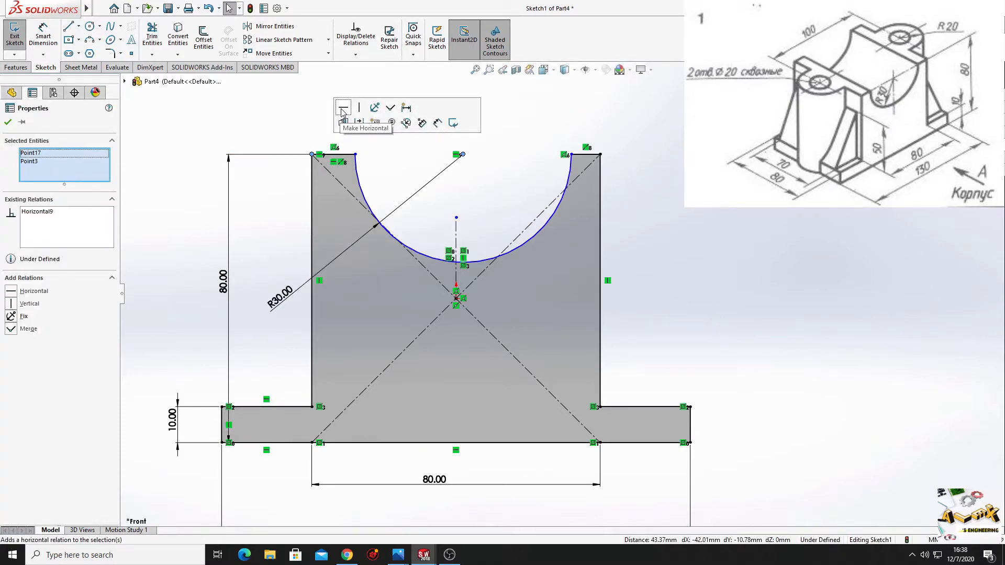
{"action": "left_click", "coordinate": [415, 149]}
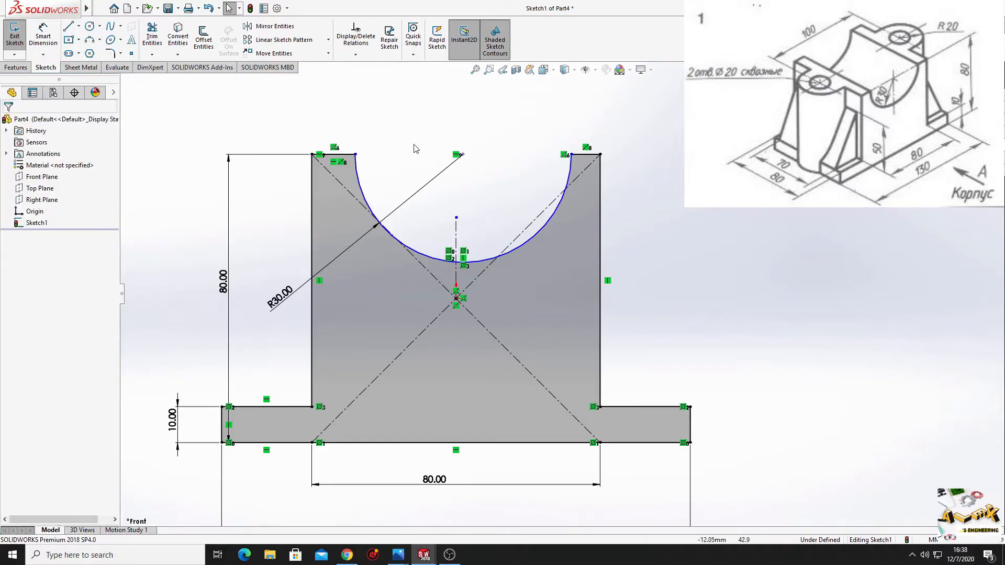
Add a Vertical relation between the arc's center and the origin
{"action": "left_click", "coordinate": [462, 154]}
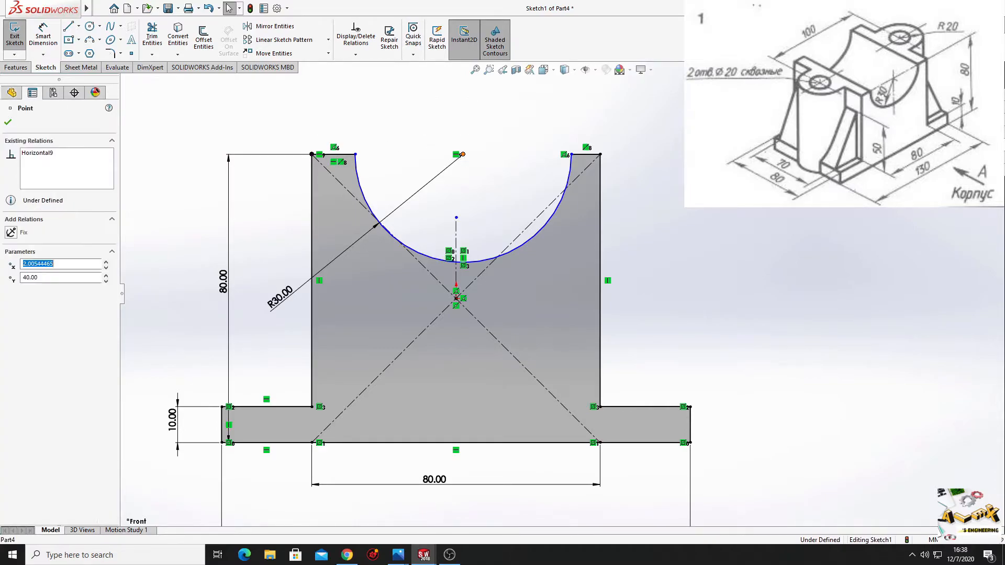
{"action": "left_click", "coordinate": [456, 301], "text": "ctrl"}
{"action": "left_click", "coordinate": [484, 267]}
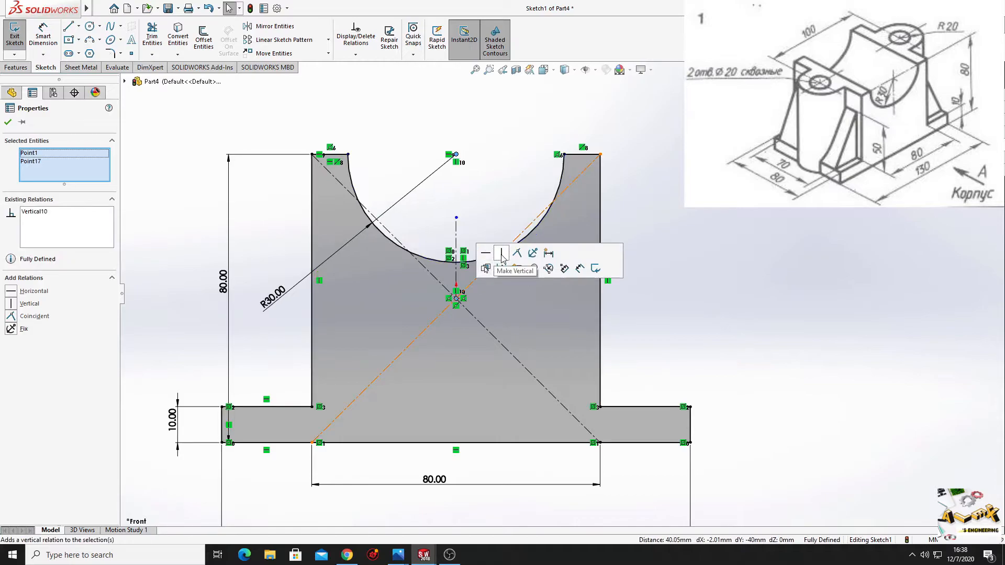
{"action": "left_click", "coordinate": [664, 190]}
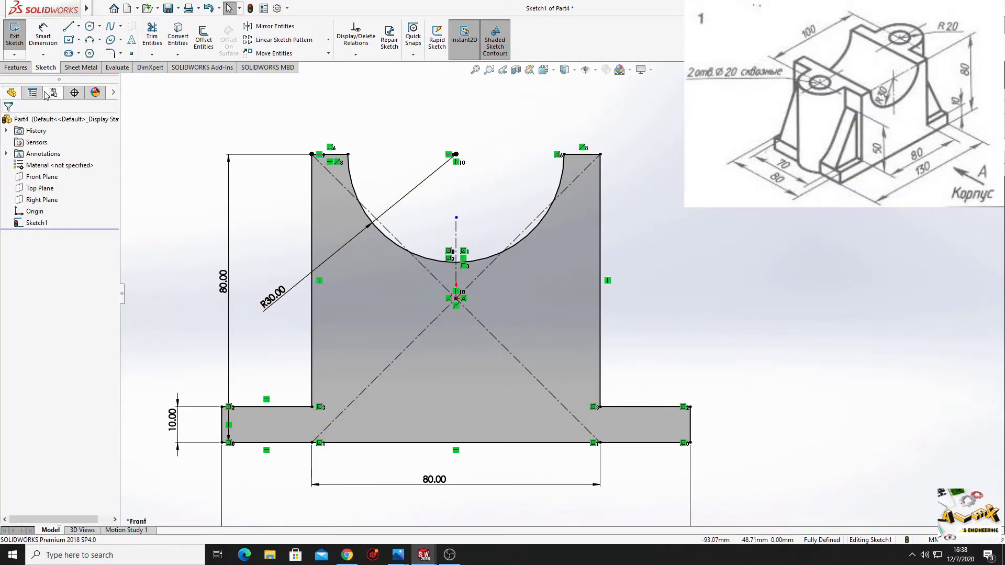
Extrude the footed profile 80 mm as a boss with the Mid Plane end condition
{"action": "left_click", "coordinate": [22, 69]}
{"action": "left_click", "coordinate": [20, 38]}
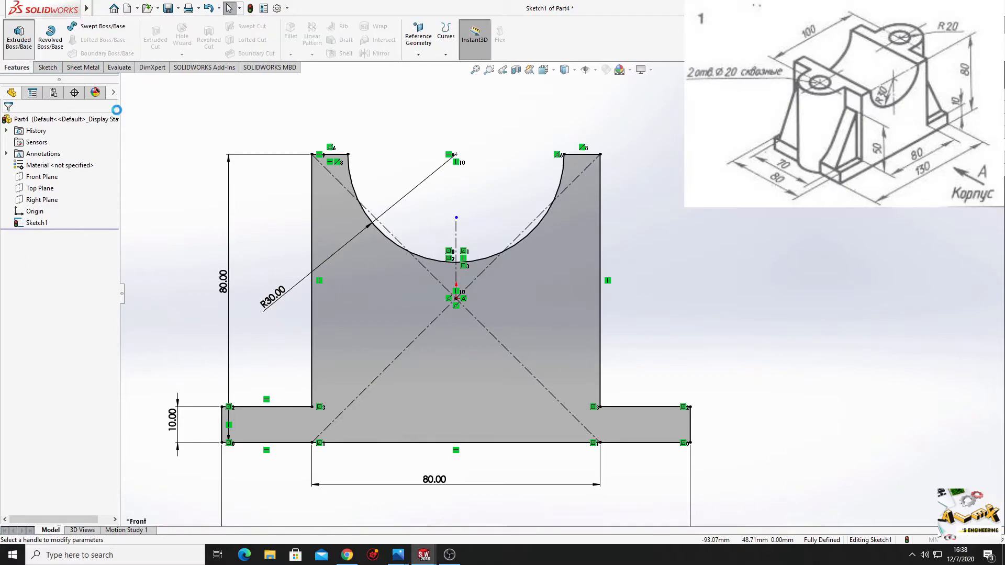
{"action": "left_click", "coordinate": [59, 186]}
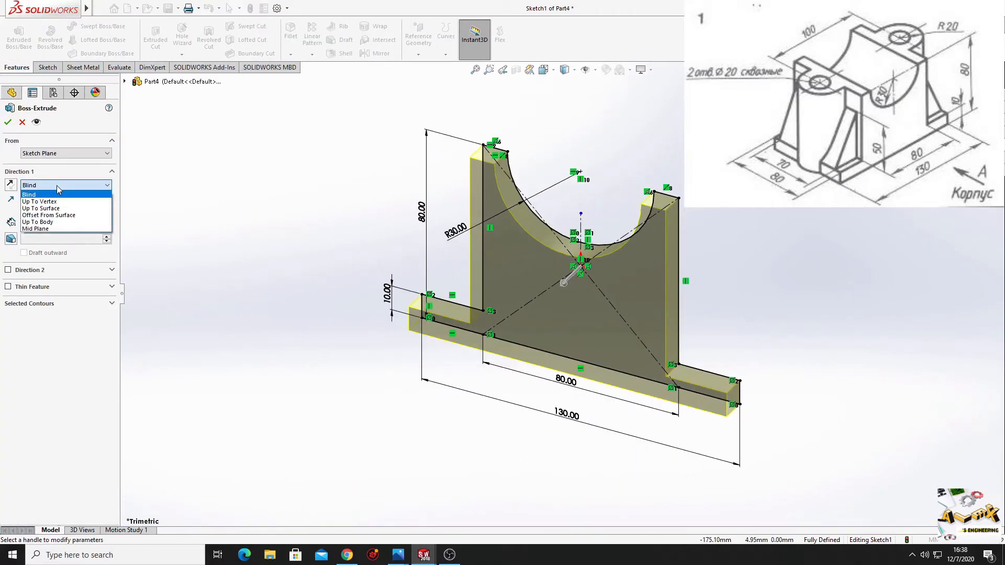
{"action": "left_click", "coordinate": [46, 229]}
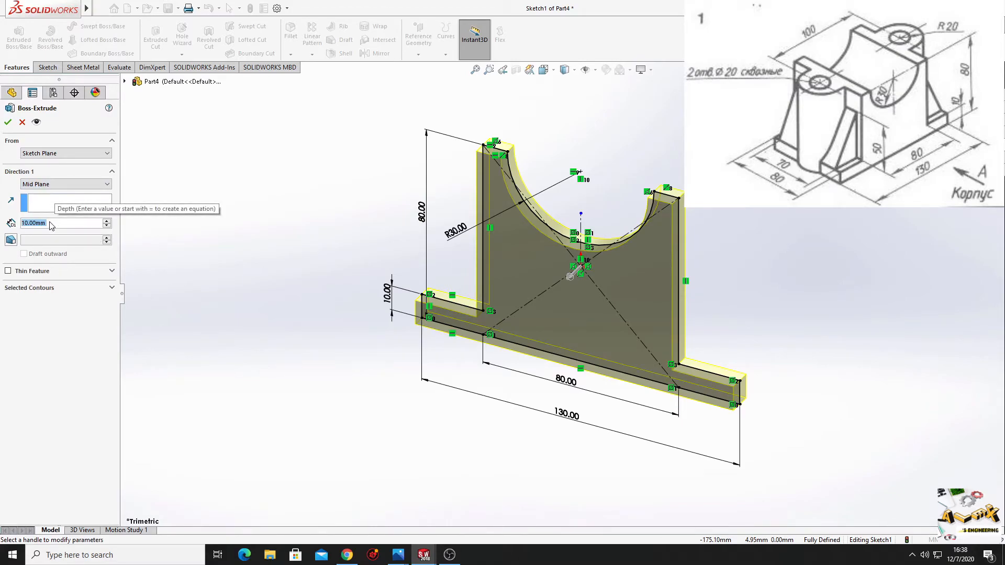
{"action": "type", "text": "80"}
{"action": "key", "text": "Return"}
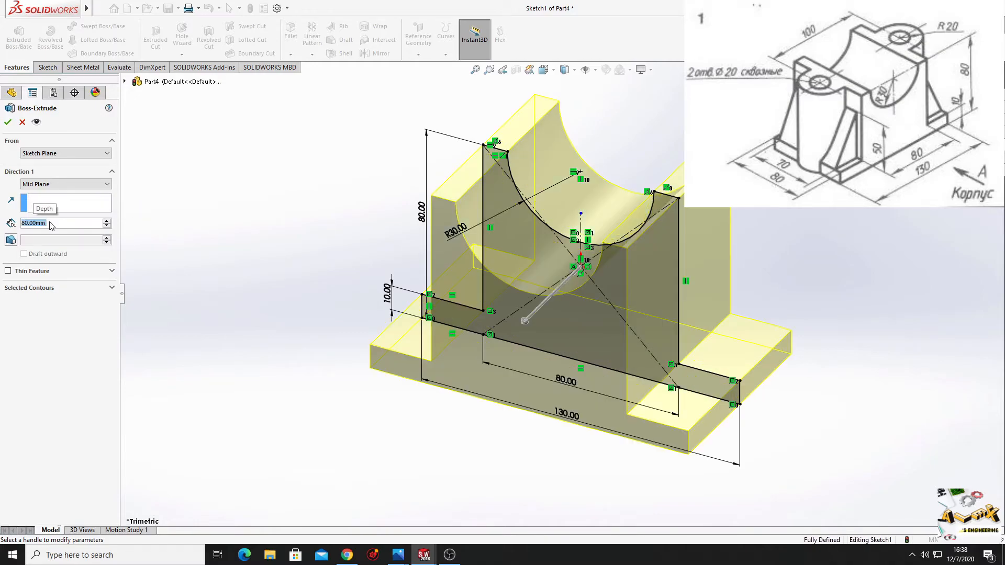
{"action": "left_click", "coordinate": [8, 123]}
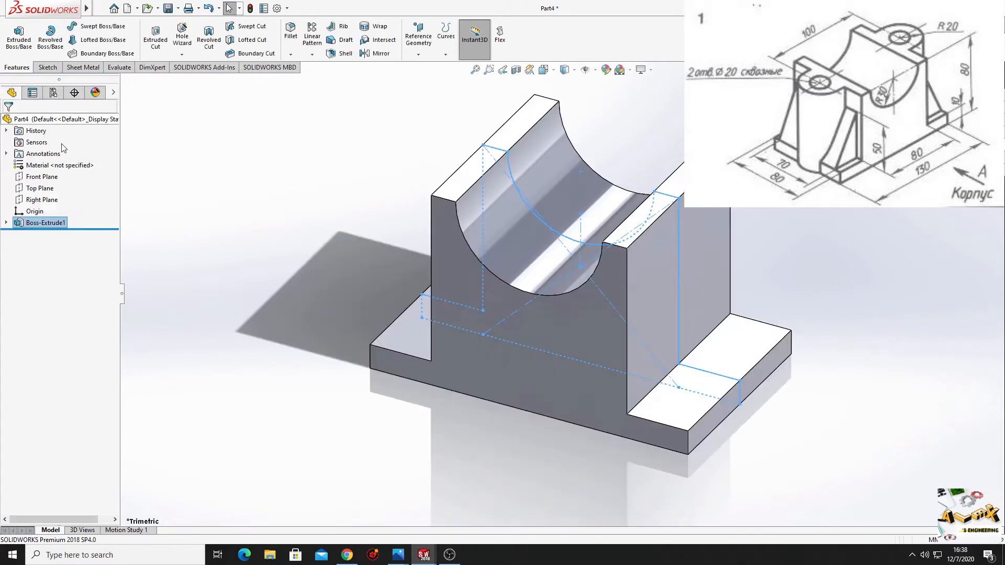
Change the scene background to Plain White
{"action": "middle_click_drag", "start_coordinate": [403, 345], "coordinate": [561, 188]}
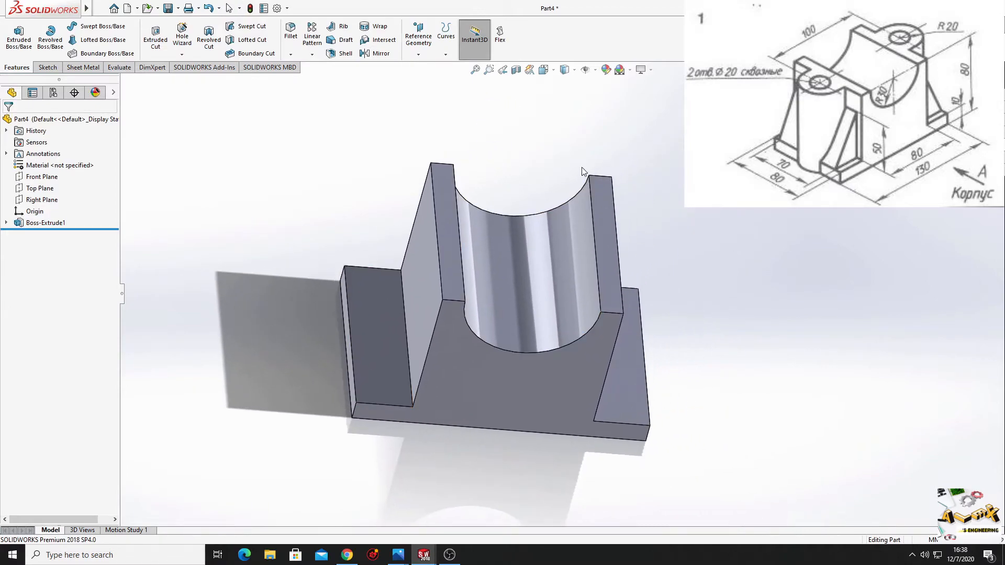
{"action": "left_click", "coordinate": [620, 69]}
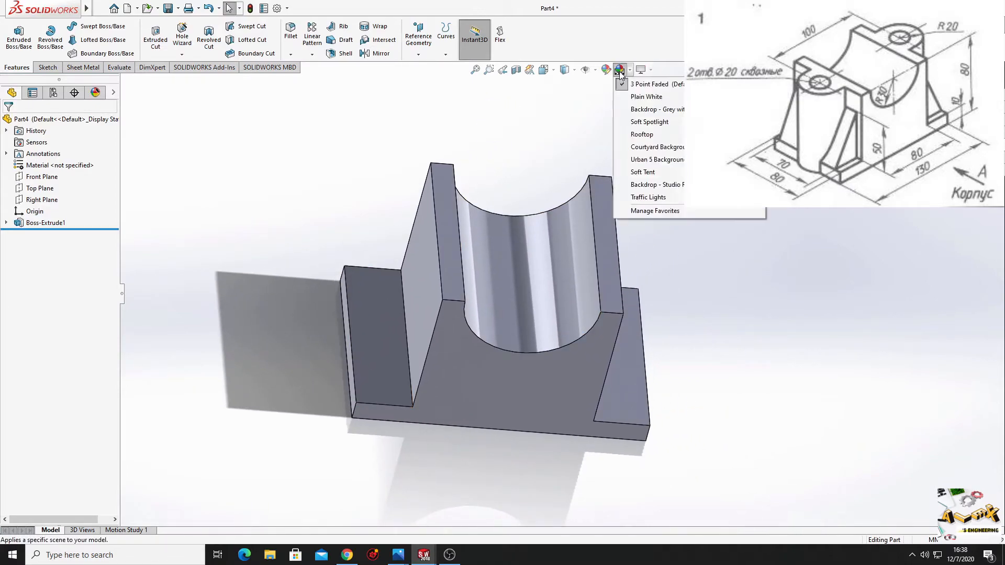
{"action": "left_click", "coordinate": [642, 99]}
{"action": "mouse_move", "coordinate": [368, 192]}
{"action": "middle_mouse_down"}
{"action": "mouse_move", "coordinate": [359, 164]}
{"action": "mouse_move", "coordinate": [374, 180]}
{"action": "middle_mouse_up"}
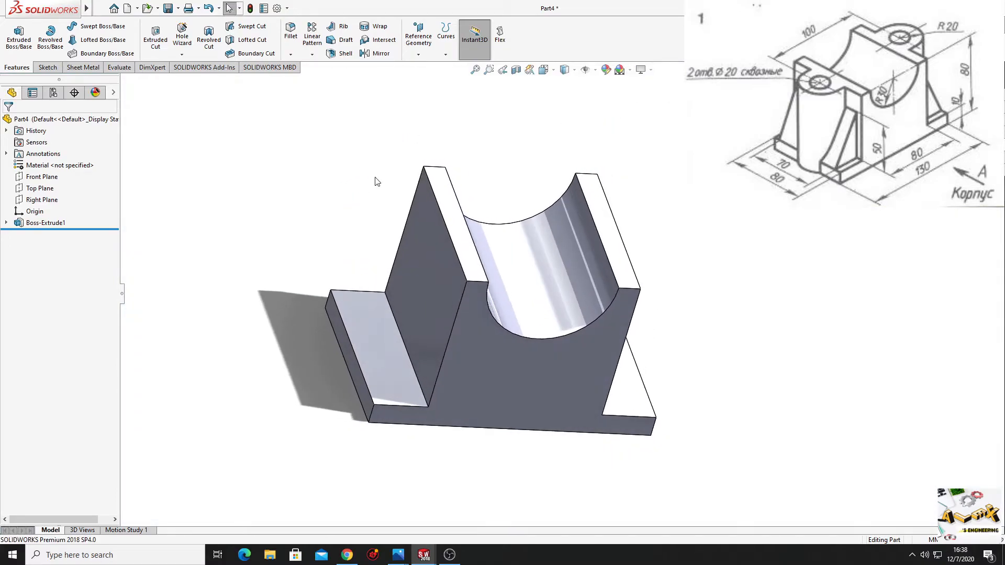
Start a new sketch on the Front Plane
{"action": "left_click", "coordinate": [44, 178]}
{"action": "left_click", "coordinate": [63, 160]}
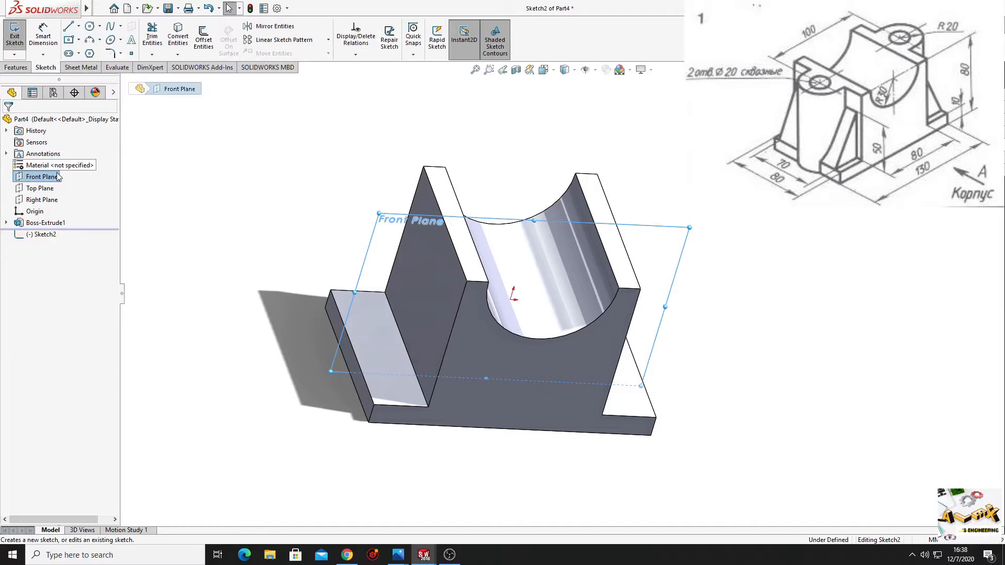
{"action": "left_click", "coordinate": [78, 222]}
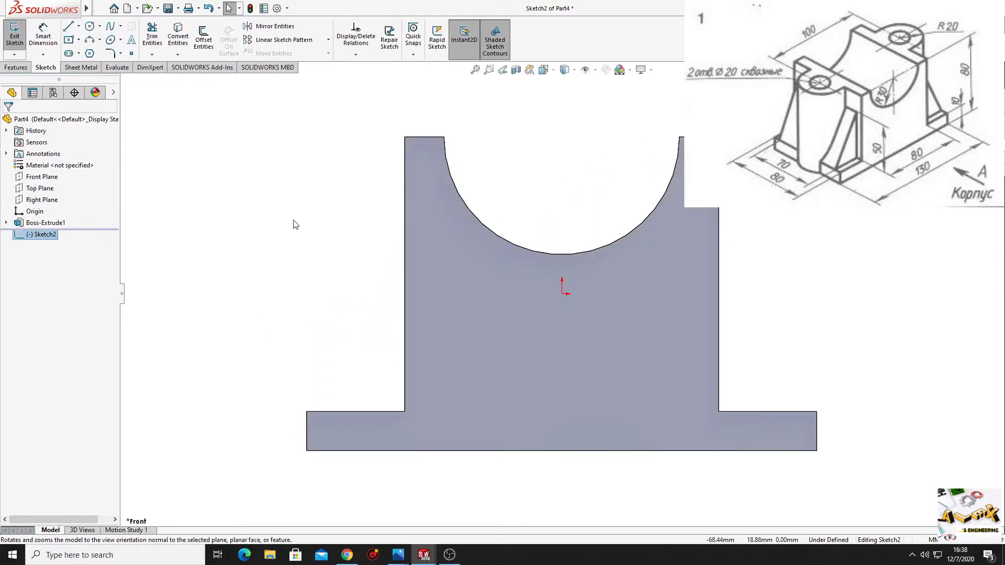
{"action": "left_click", "coordinate": [293, 221]}
{"action": "middle_click_drag", "start_coordinate": [301, 224], "coordinate": [253, 228], "text": "ctrl"}
Draw a vertical centerline from the origin up into the semicircular recess
{"action": "left_click", "coordinate": [78, 27]}
{"action": "left_click", "coordinate": [90, 51]}
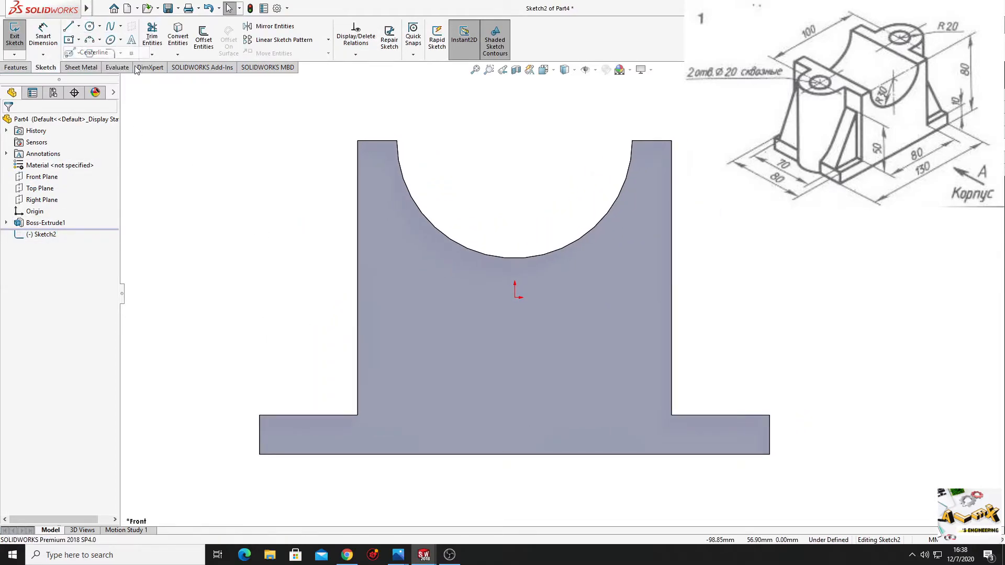
{"action": "left_click", "coordinate": [515, 297]}
{"action": "left_click", "coordinate": [514, 160]}
{"action": "key", "text": "Escape"}
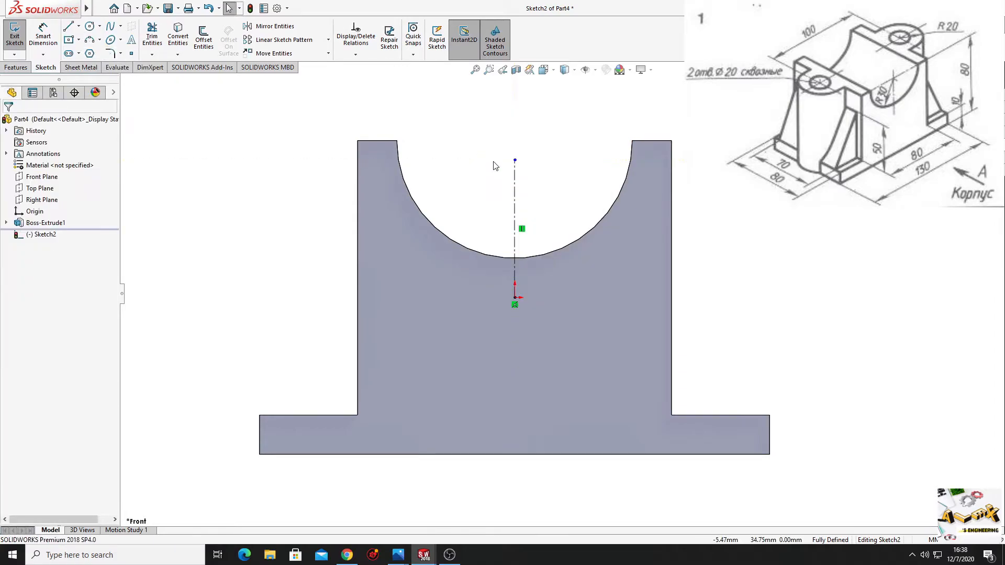
Sketch a closed triangular rib profile about 25 mm wide and 37 mm high between the left foot's top edge and the body's left wall
{"action": "left_click", "coordinate": [74, 28]}
{"action": "left_click", "coordinate": [259, 415]}
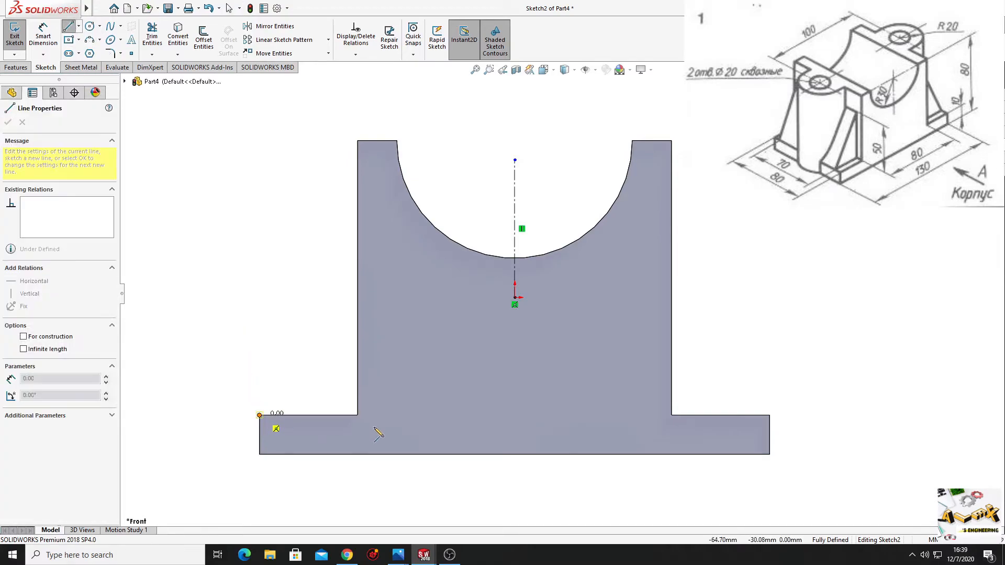
{"action": "left_click", "coordinate": [358, 415]}
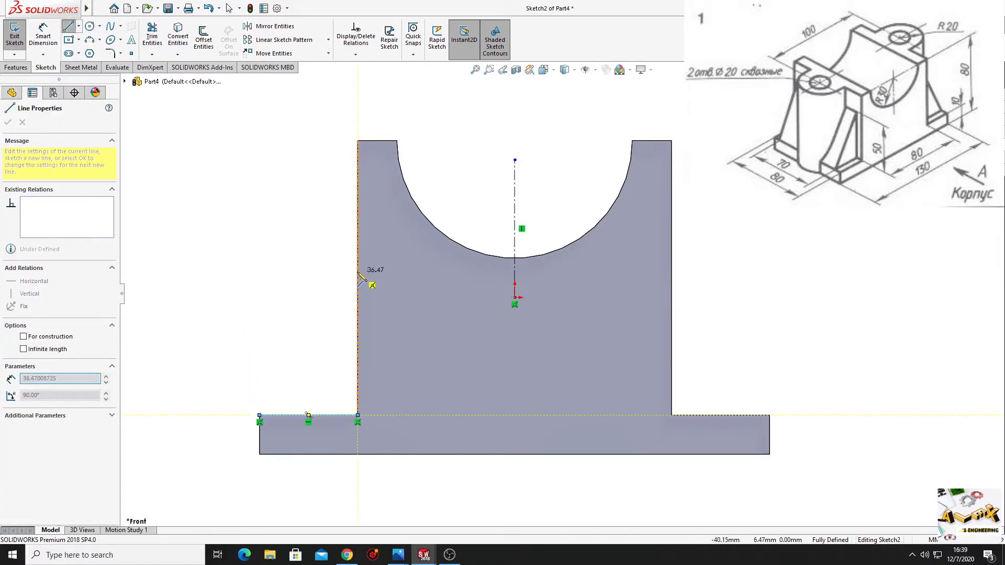
{"action": "left_click", "coordinate": [357, 269]}
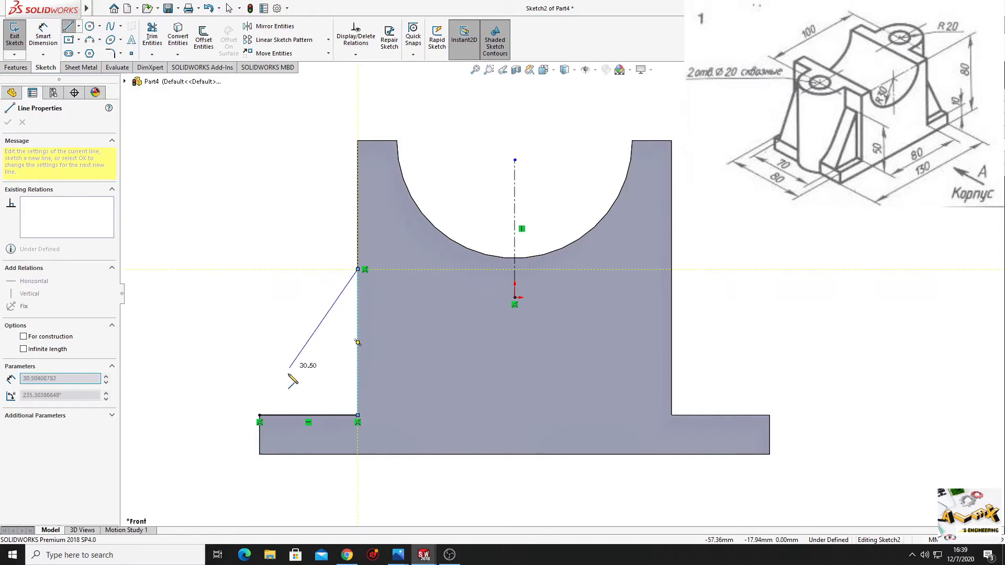
{"action": "left_click", "coordinate": [259, 415]}
{"action": "right_click", "coordinate": [206, 340]}
{"action": "left_click", "coordinate": [231, 347]}
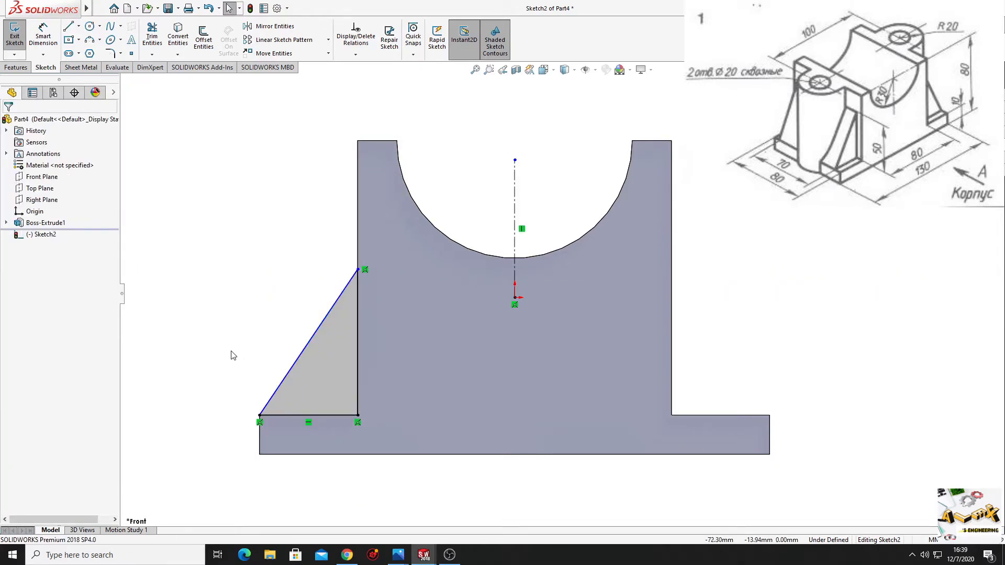
Dimension the triangle's vertical side to 50 mm
{"action": "left_click", "coordinate": [43, 43]}
{"action": "left_click", "coordinate": [359, 293]}
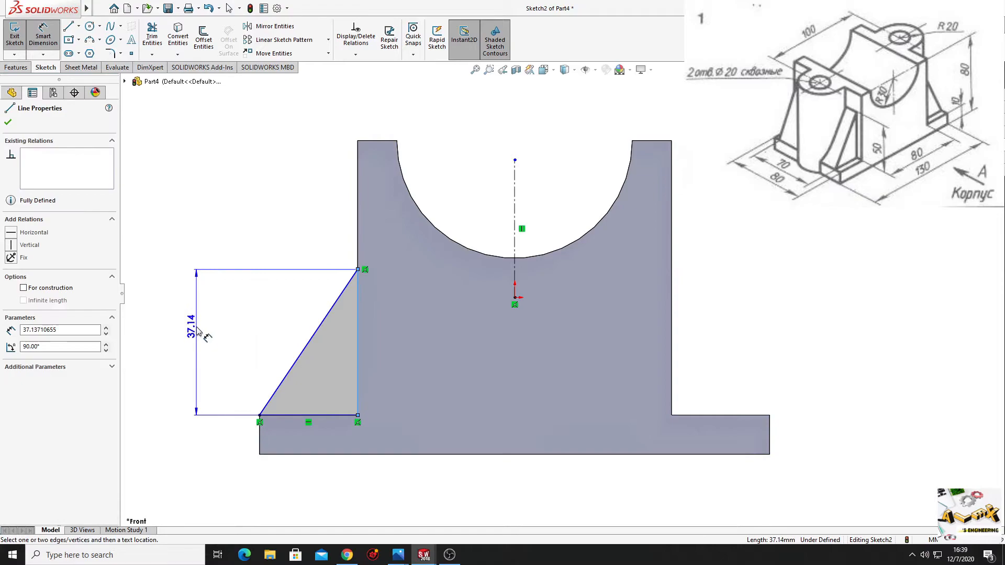
{"action": "left_click", "coordinate": [196, 326]}
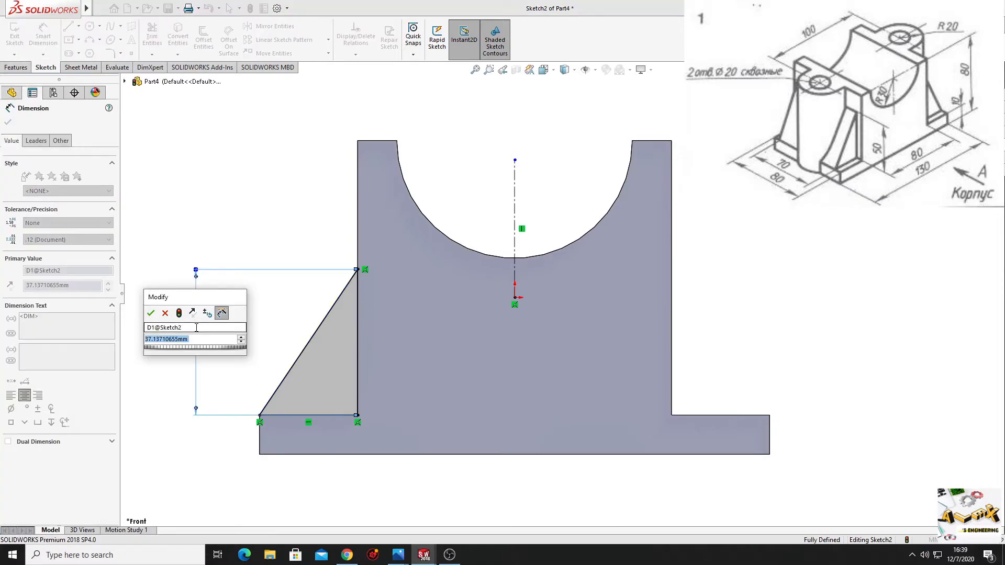
{"action": "type", "text": "50"}
{"action": "key", "text": "Return"}
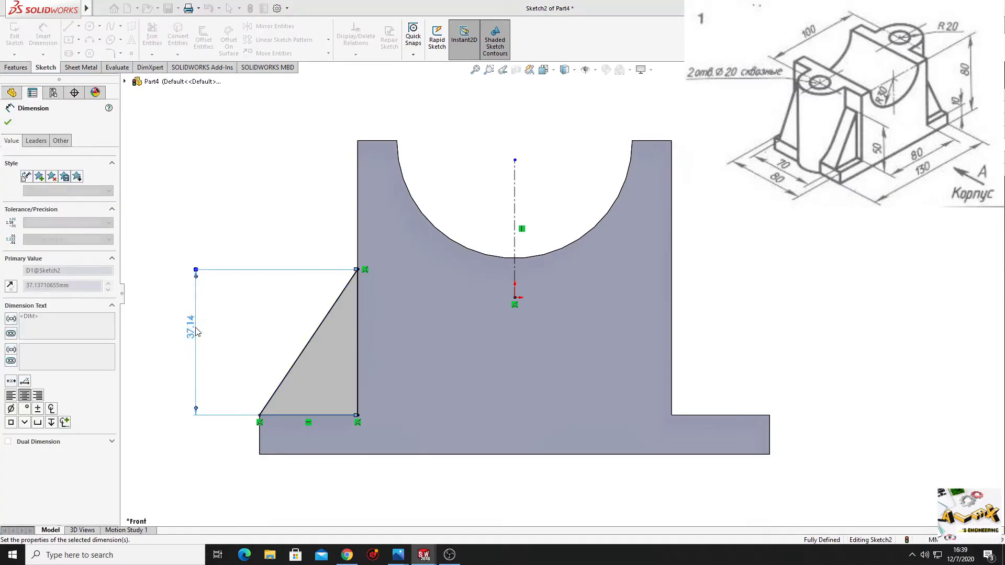
{"action": "right_click", "coordinate": [216, 194]}
{"action": "left_click", "coordinate": [226, 193]}
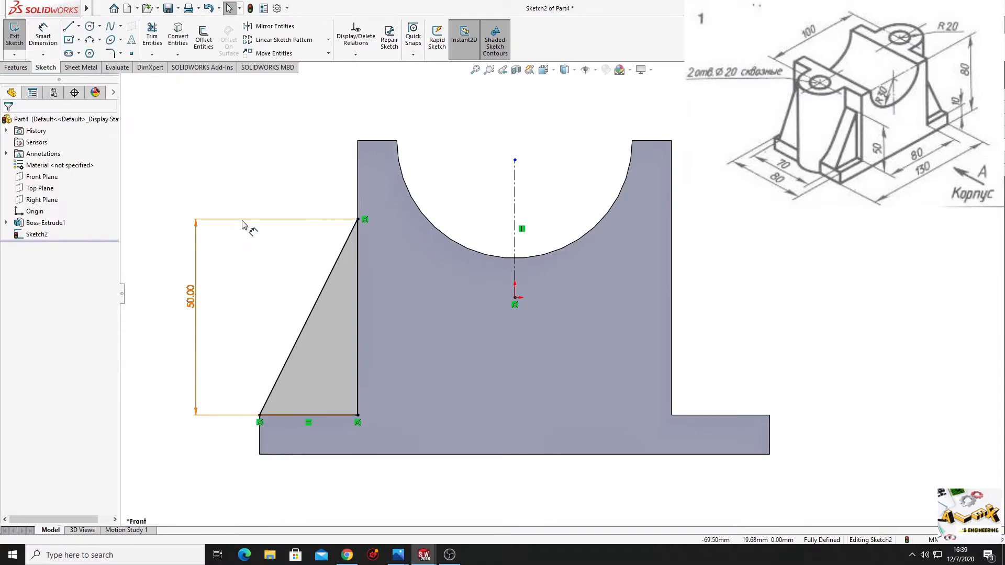
Mirror the three lines of the triangle about the vertical centerline, keeping the originals
{"action": "left_click", "coordinate": [275, 26]}
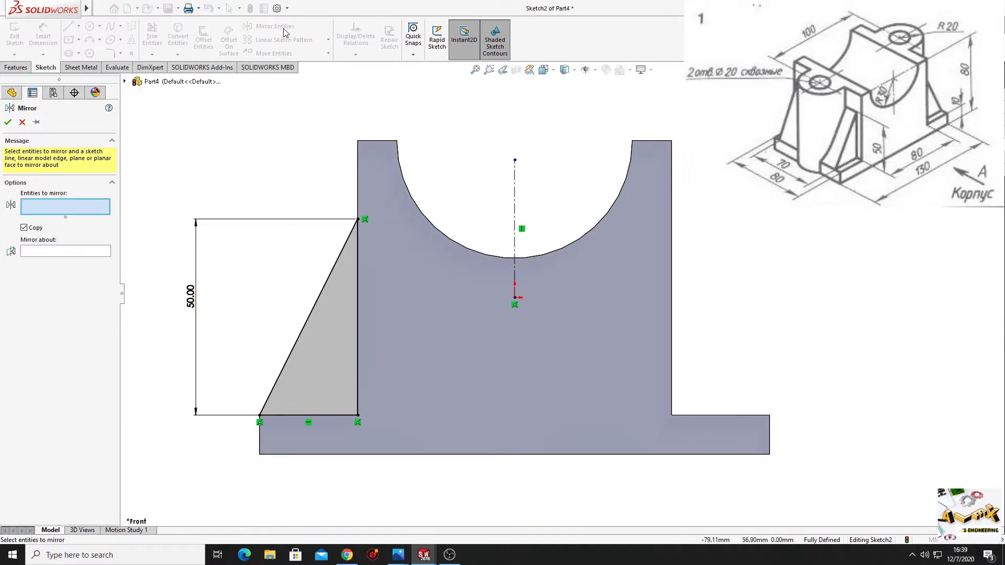
{"action": "mouse_move", "coordinate": [280, 268]}
{"action": "left_mouse_down"}
{"action": "mouse_move", "coordinate": [380, 409]}
{"action": "mouse_move", "coordinate": [406, 166]}
{"action": "mouse_move", "coordinate": [191, 248]}
{"action": "left_mouse_up"}
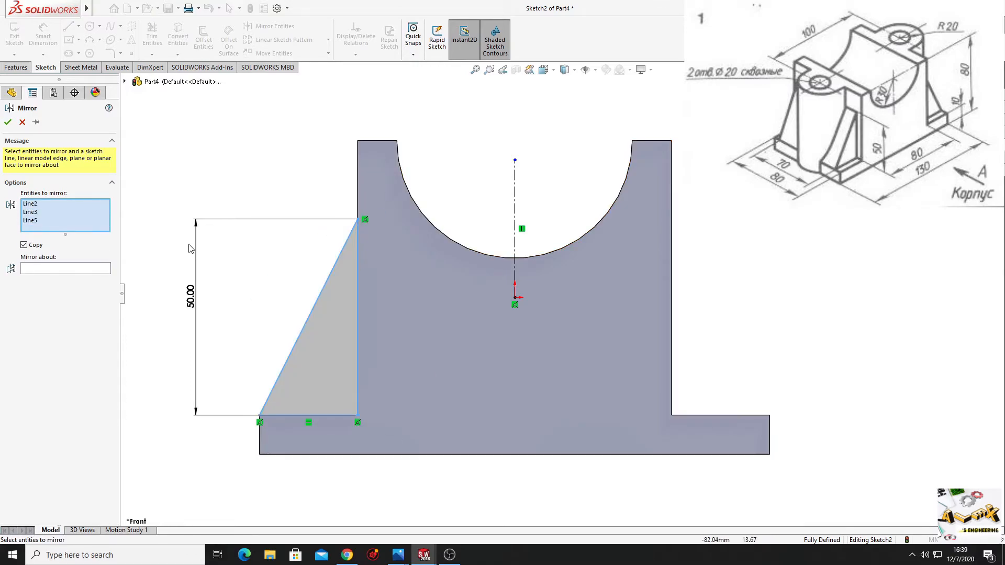
{"action": "left_click", "coordinate": [72, 269]}
{"action": "left_click", "coordinate": [516, 218]}
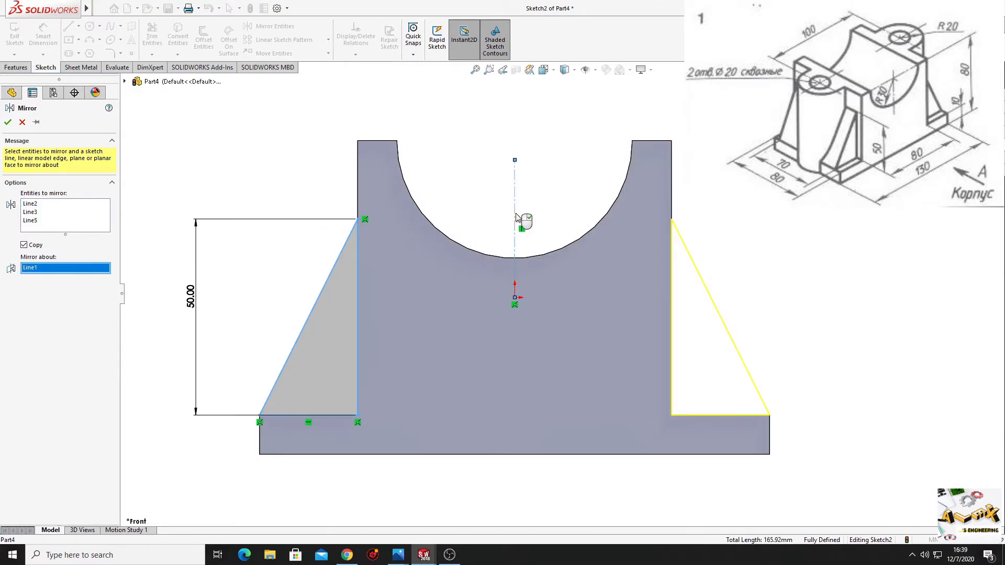
{"action": "left_click", "coordinate": [7, 122]}
Extrude both triangular profiles 70 mm as a boss with the Mid Plane end condition, merged with the body
{"action": "middle_click_drag", "start_coordinate": [230, 159], "coordinate": [277, 224]}
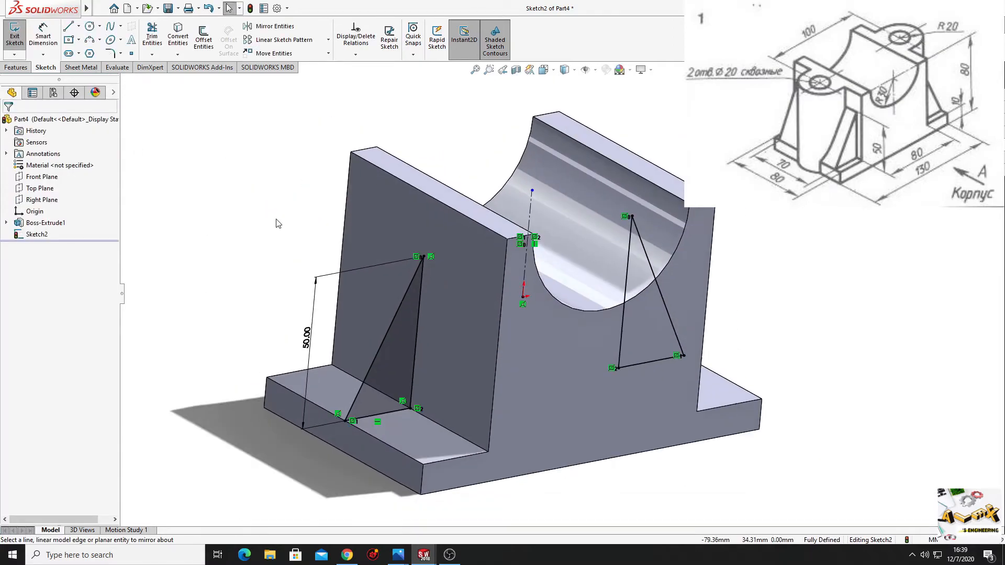
{"action": "left_click", "coordinate": [16, 67]}
{"action": "left_click", "coordinate": [19, 37]}
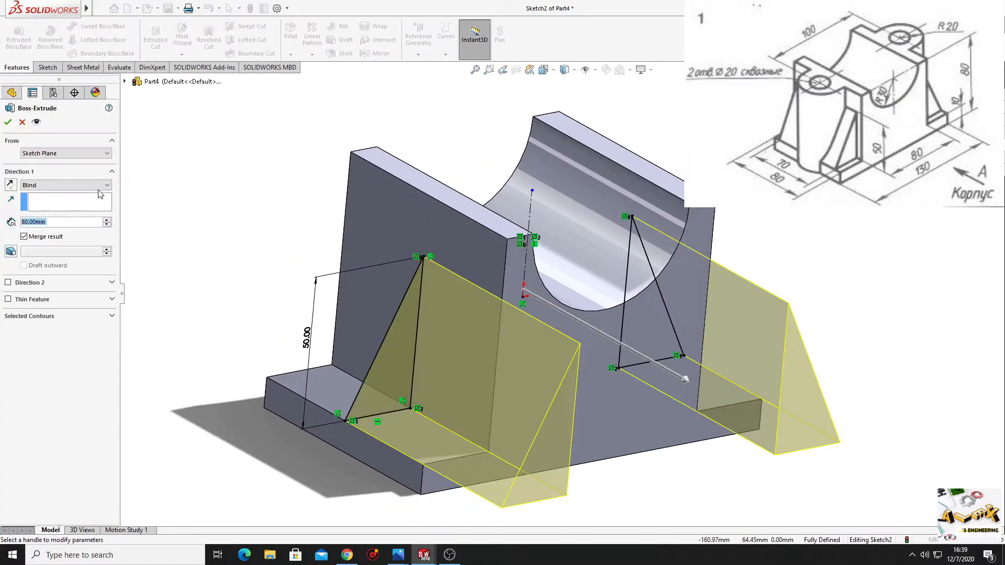
{"action": "left_click", "coordinate": [74, 185]}
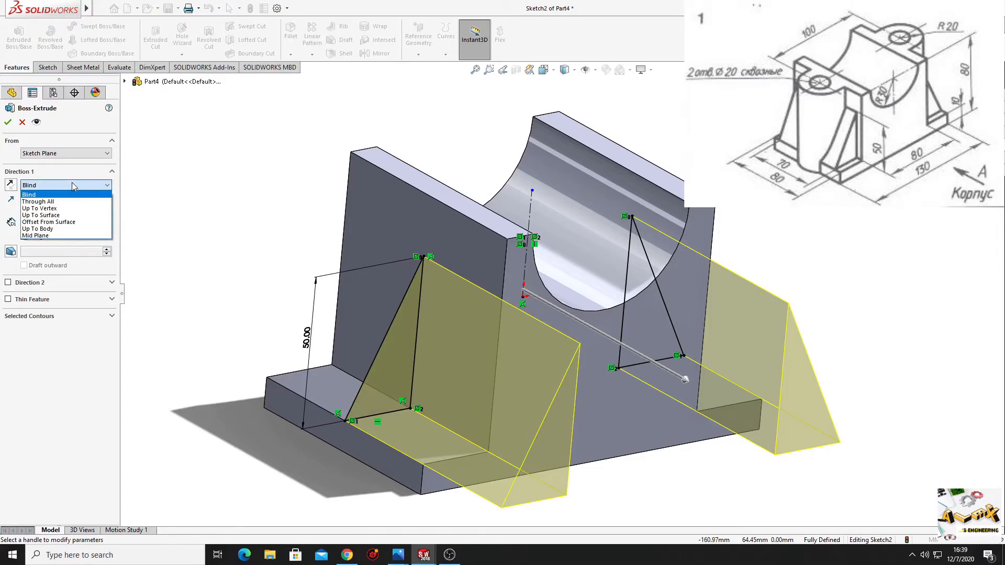
{"action": "left_click", "coordinate": [38, 236]}
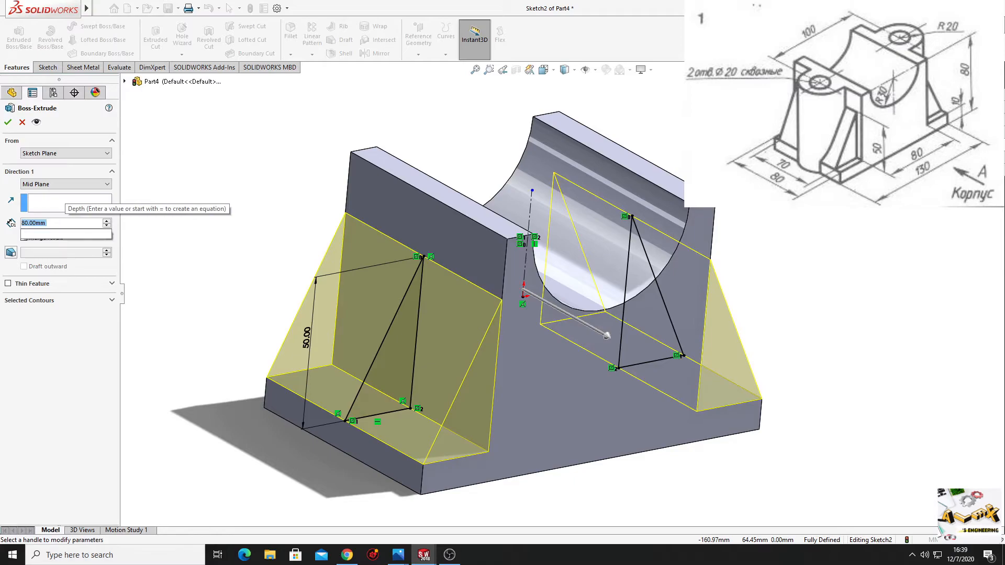
{"action": "type", "text": "70"}
{"action": "key", "text": "Return"}
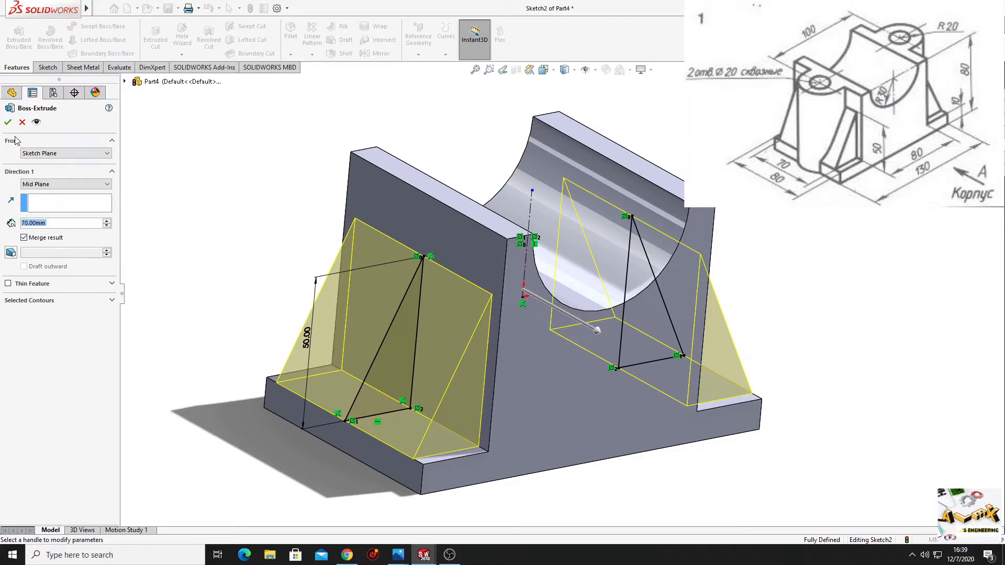
{"action": "left_click", "coordinate": [8, 122]}
Start a new sketch on the top face of the body's left wall and view it face-on
{"action": "middle_click_drag", "start_coordinate": [296, 309], "coordinate": [250, 463]}
{"action": "middle_click_drag", "start_coordinate": [283, 323], "coordinate": [330, 367]}
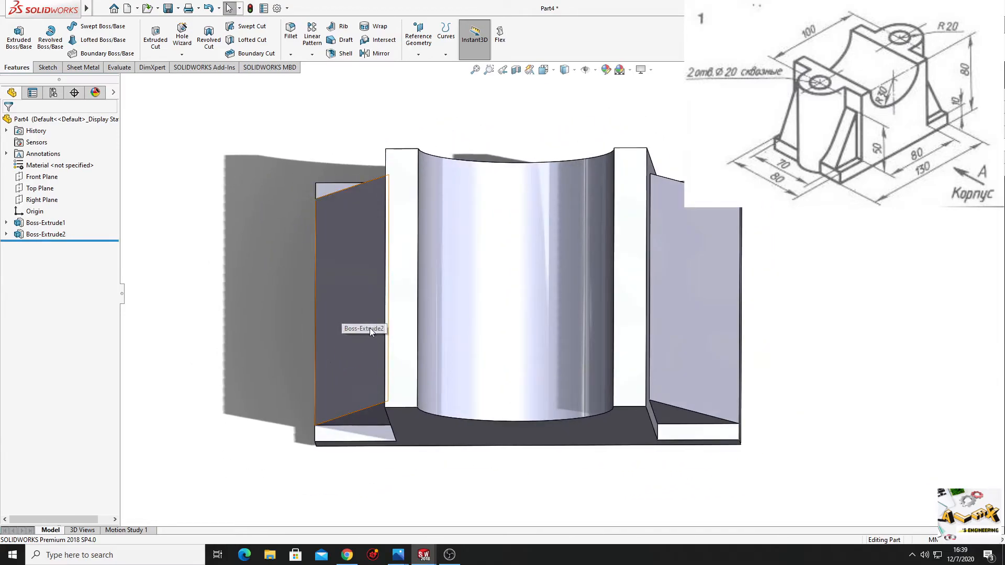
{"action": "left_click", "coordinate": [401, 292]}
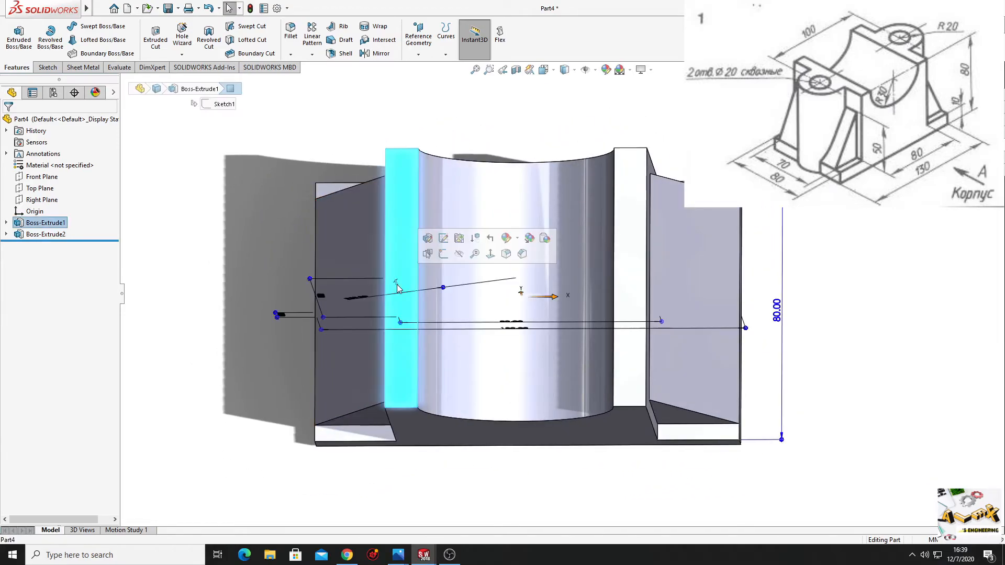
{"action": "left_click", "coordinate": [444, 254]}
{"action": "left_click", "coordinate": [59, 249]}
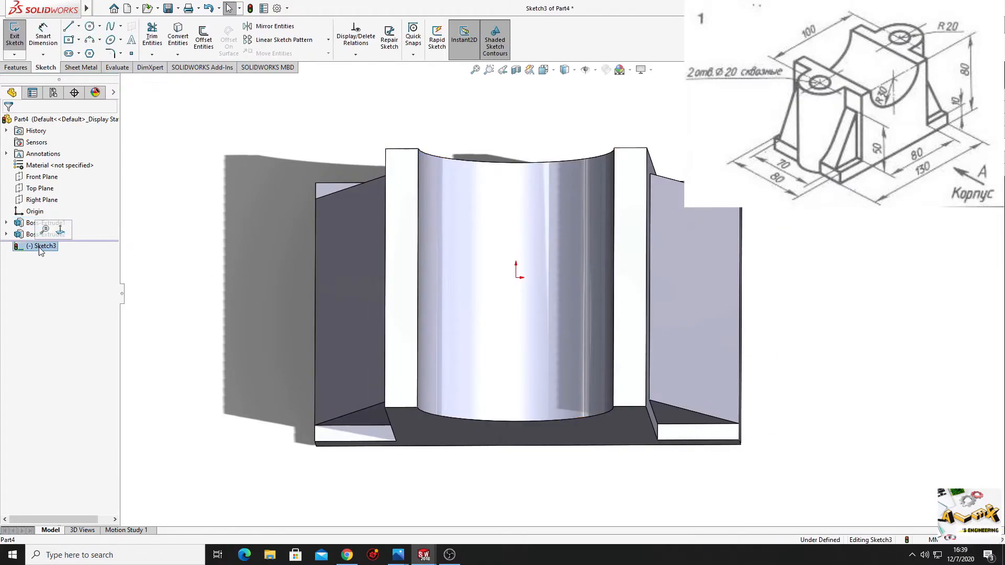
{"action": "left_click", "coordinate": [61, 232]}
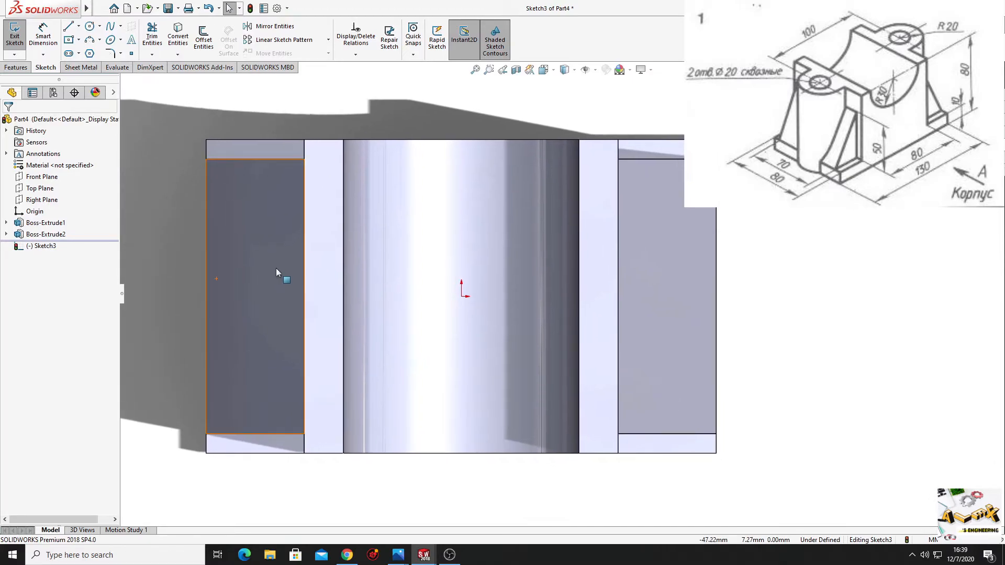
Draw two concentric circles, about 30 mm and 19 mm in diameter, over the left wall and rib, level with the origin
{"action": "left_click", "coordinate": [90, 26]}
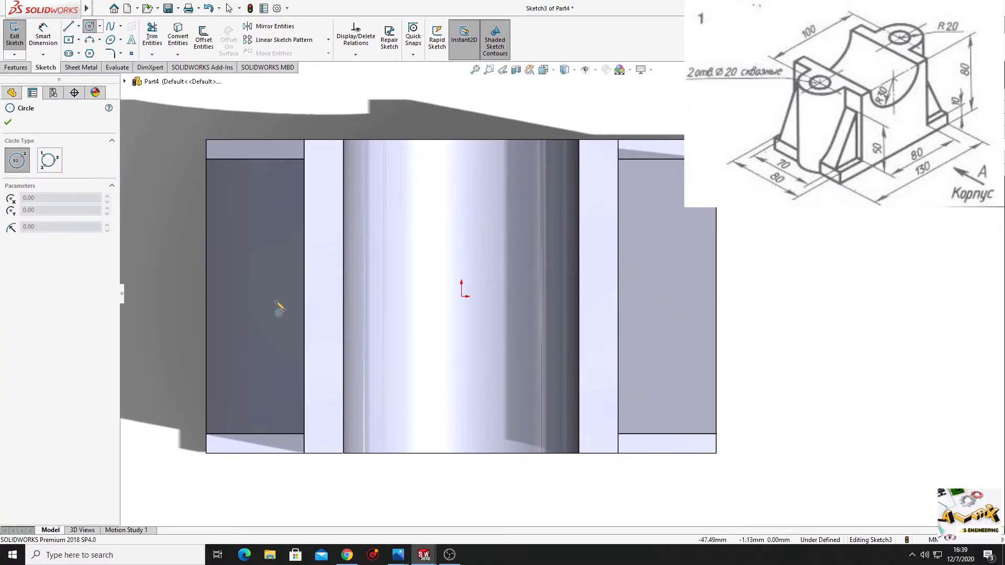
{"action": "left_click_drag", "start_coordinate": [283, 296], "coordinate": [332, 330]}
{"action": "mouse_move", "coordinate": [282, 296]}
{"action": "left_mouse_down"}
{"action": "mouse_move", "coordinate": [314, 316]}
{"action": "mouse_move", "coordinate": [309, 323]}
{"action": "left_mouse_up"}
{"action": "right_click", "coordinate": [411, 225]}
{"action": "left_click", "coordinate": [428, 231]}
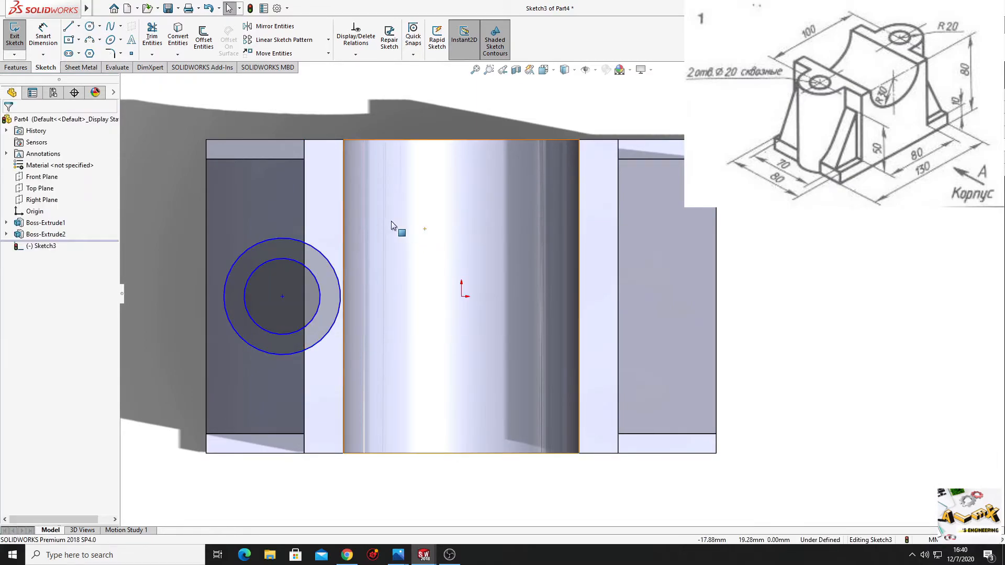
Draw a vertical centerline upward from the origin in the circle sketch
{"action": "left_click", "coordinate": [79, 26]}
{"action": "left_click", "coordinate": [94, 49]}
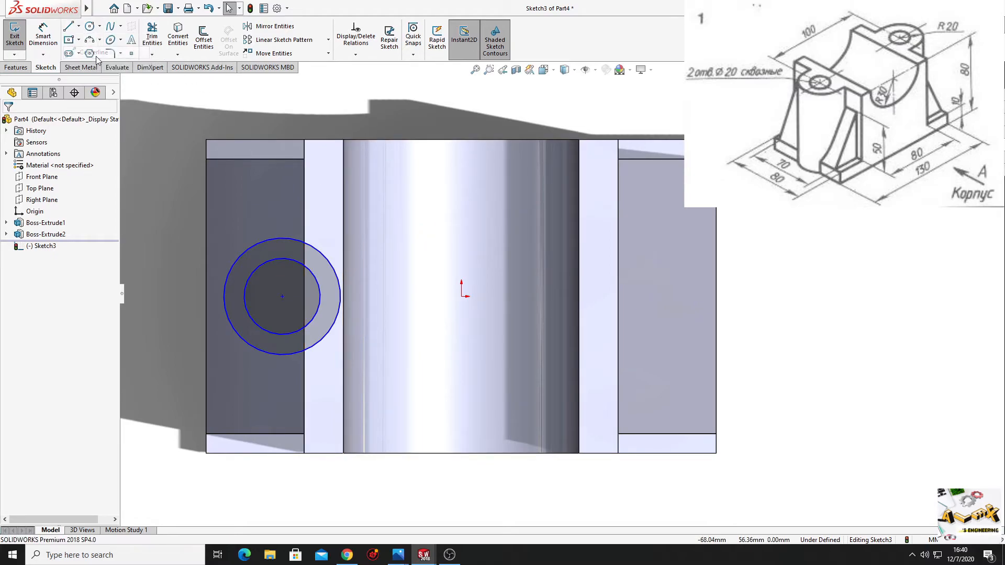
{"action": "left_click", "coordinate": [461, 296]}
{"action": "left_click", "coordinate": [461, 182]}
{"action": "key", "text": "Escape"}
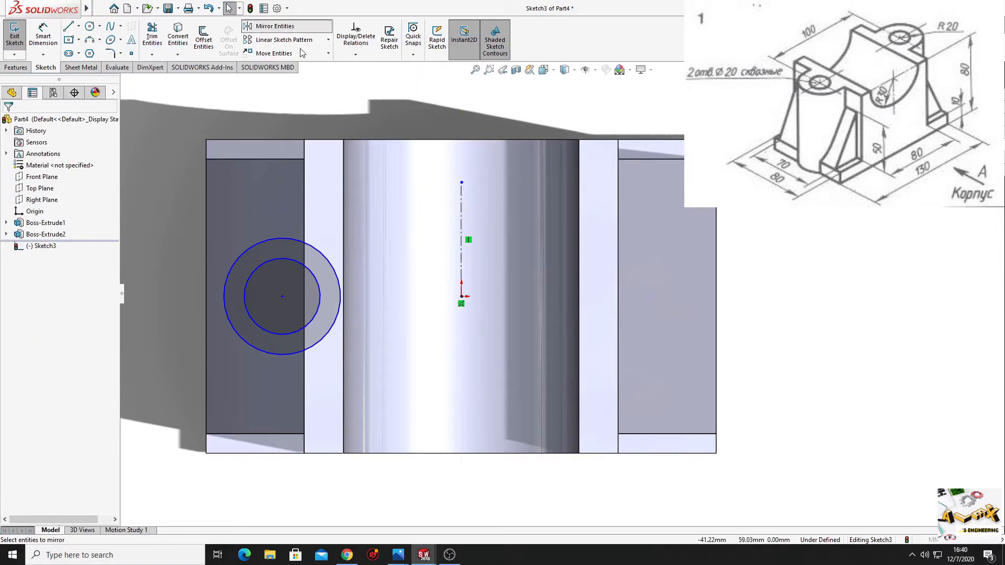
Mirror both concentric circles about the vertical centerline to the opposite side of the body
{"action": "left_click", "coordinate": [272, 26]}
{"action": "left_click_drag", "start_coordinate": [344, 360], "coordinate": [189, 263]}
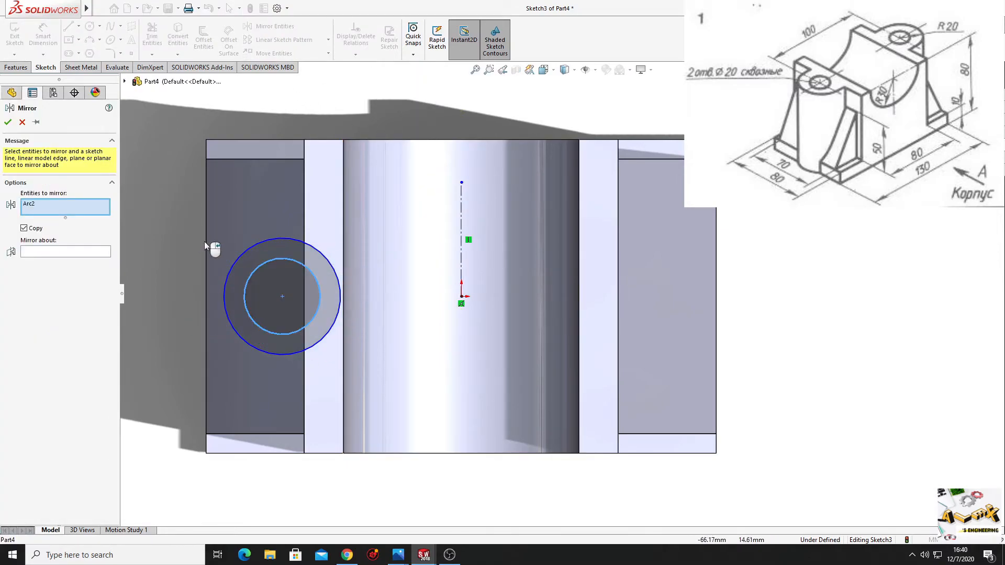
{"action": "left_click", "coordinate": [78, 260]}
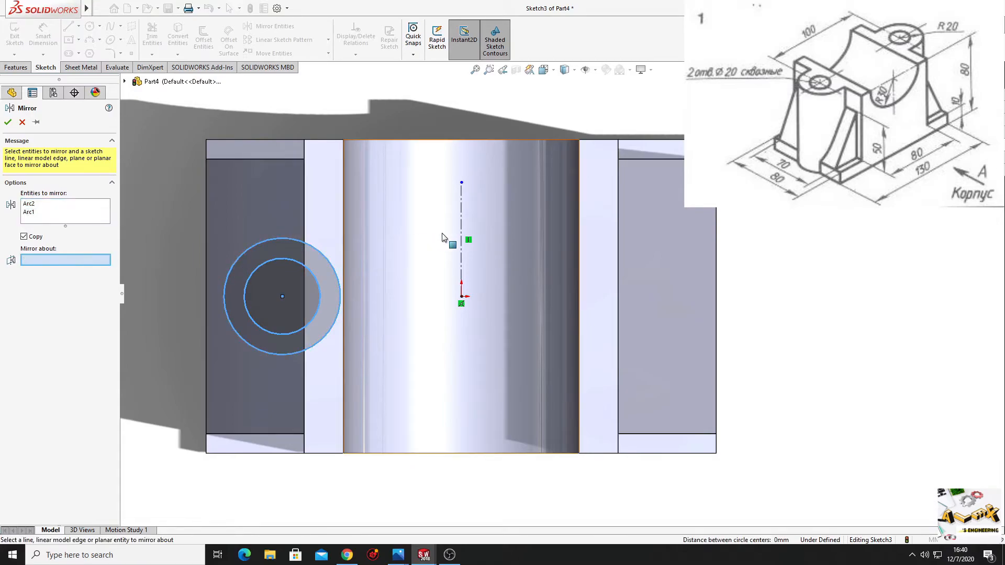
{"action": "left_click", "coordinate": [461, 239]}
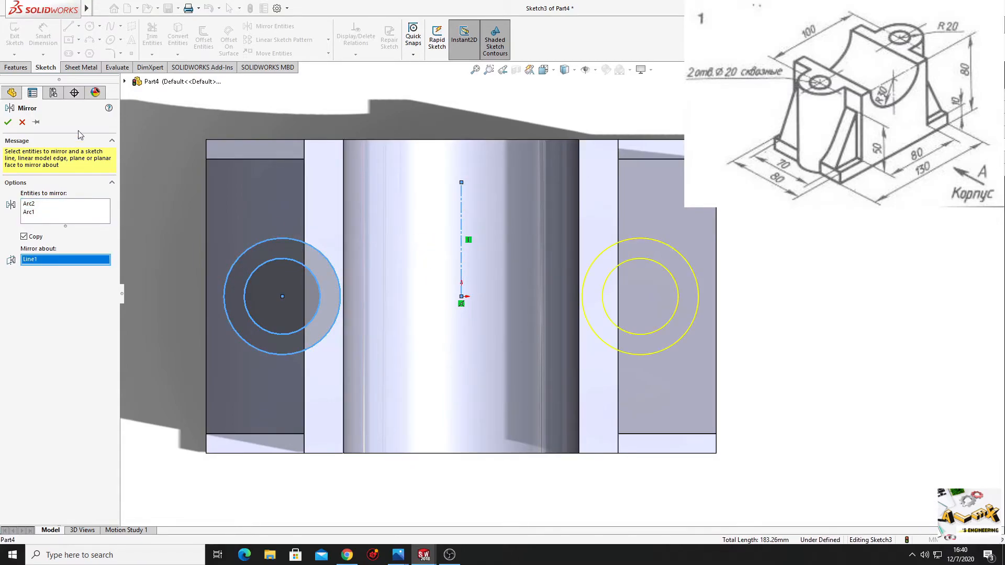
{"action": "left_click", "coordinate": [8, 122]}
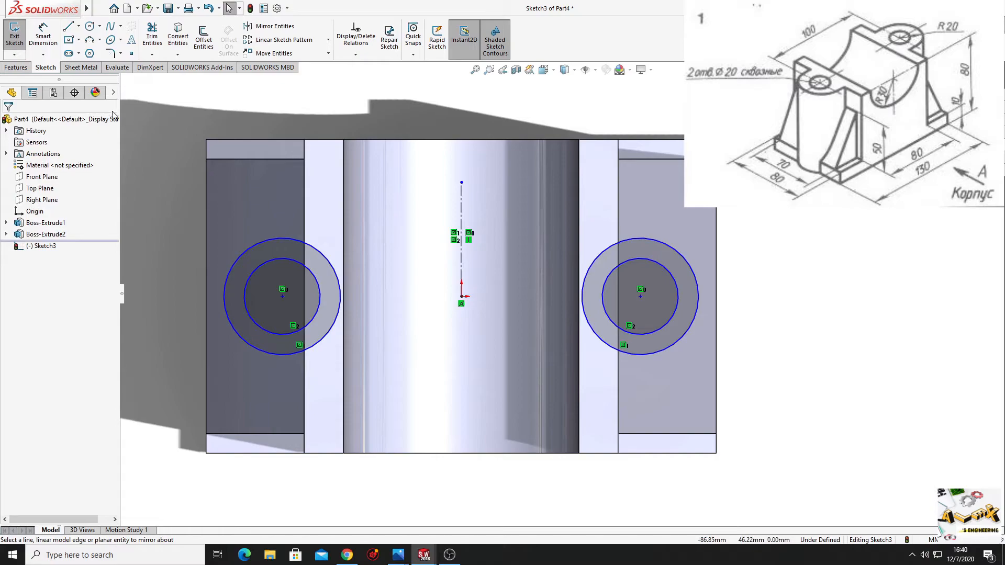
Dimension the left outer circle to a 40 mm diameter and the inner circle to a 20 mm diameter
{"action": "left_click", "coordinate": [41, 36]}
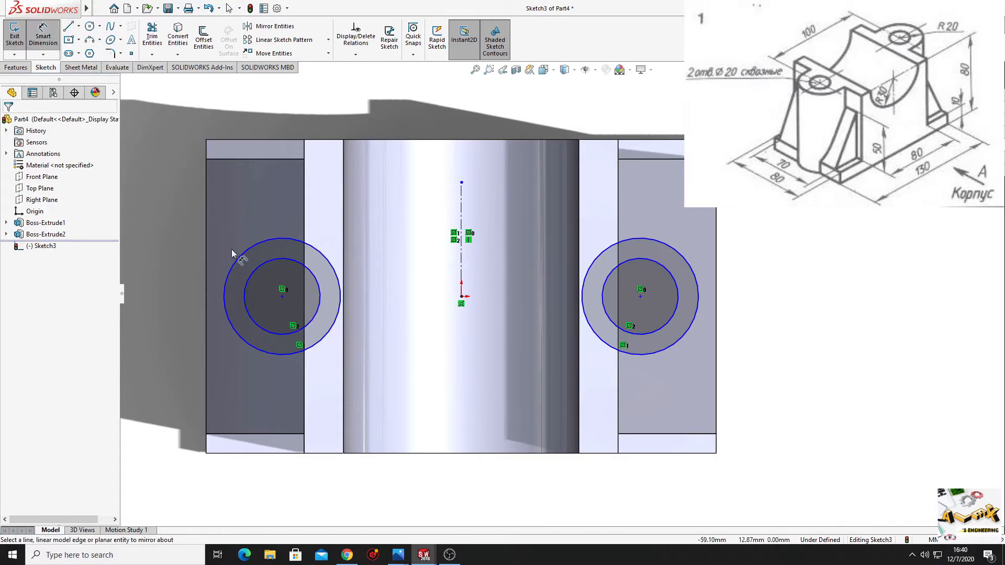
{"action": "left_click", "coordinate": [236, 262]}
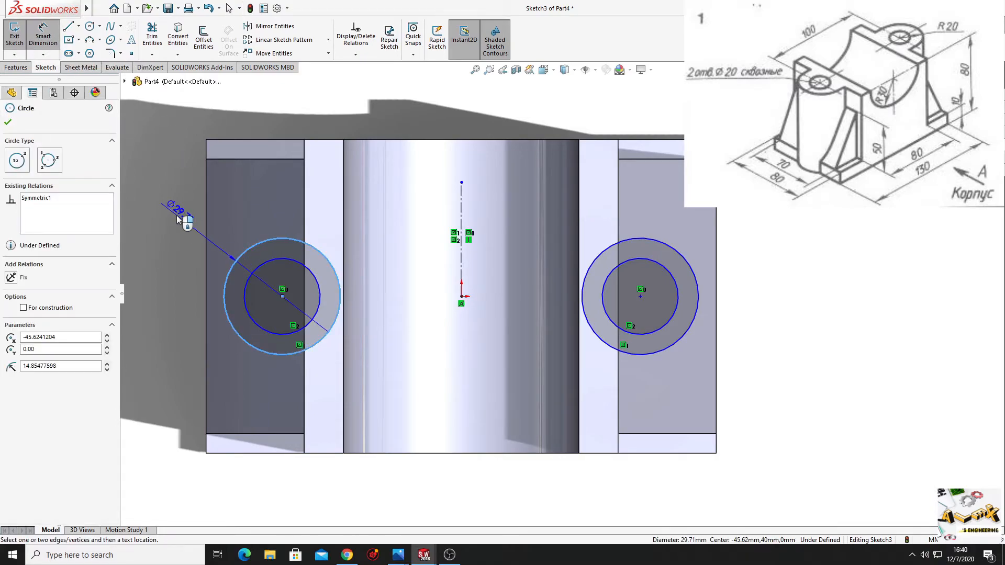
{"action": "left_click", "coordinate": [177, 215]}
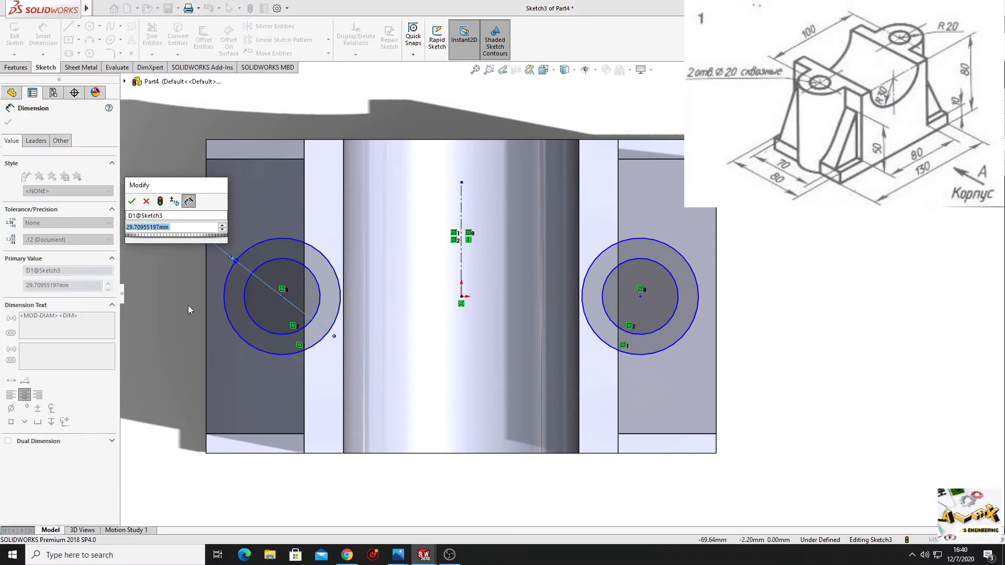
{"action": "type", "text": "40"}
{"action": "key", "text": "Return"}
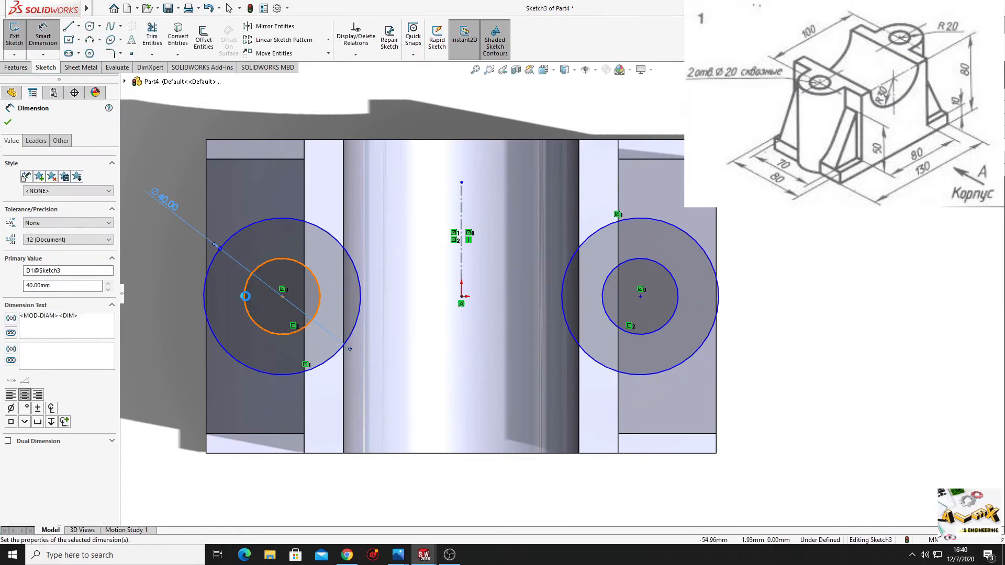
{"action": "left_click", "coordinate": [245, 301]}
{"action": "left_click", "coordinate": [162, 308]}
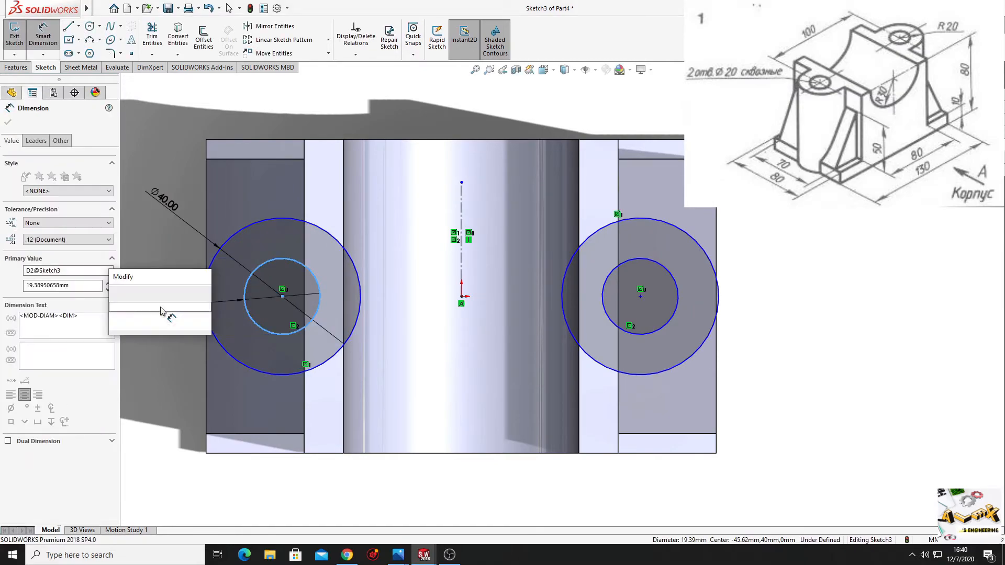
{"action": "type", "text": "20"}
{"action": "key", "text": "Return"}
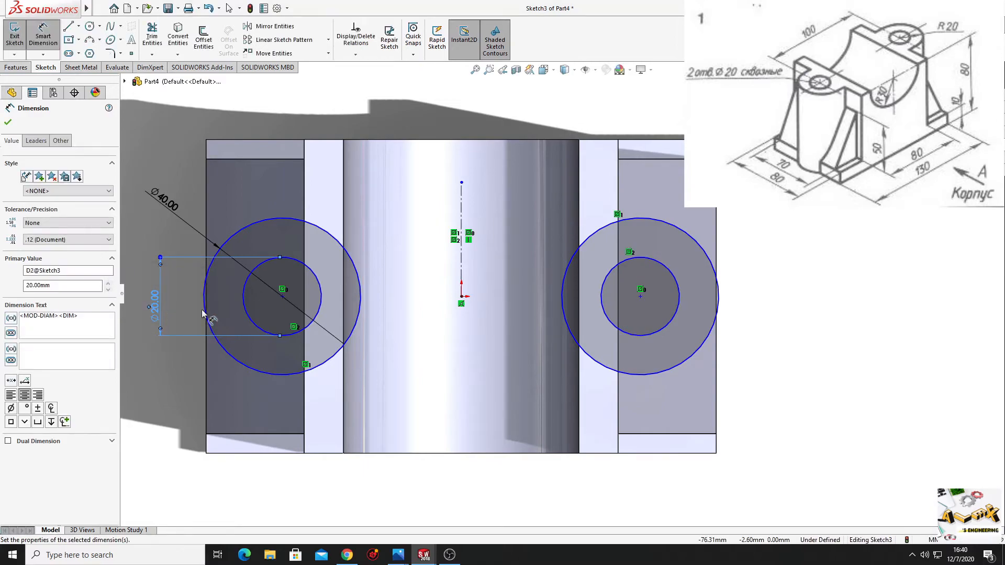
Dimension the horizontal distance from the left circles' center to the origin as 50 mm
{"action": "left_click", "coordinate": [283, 298]}
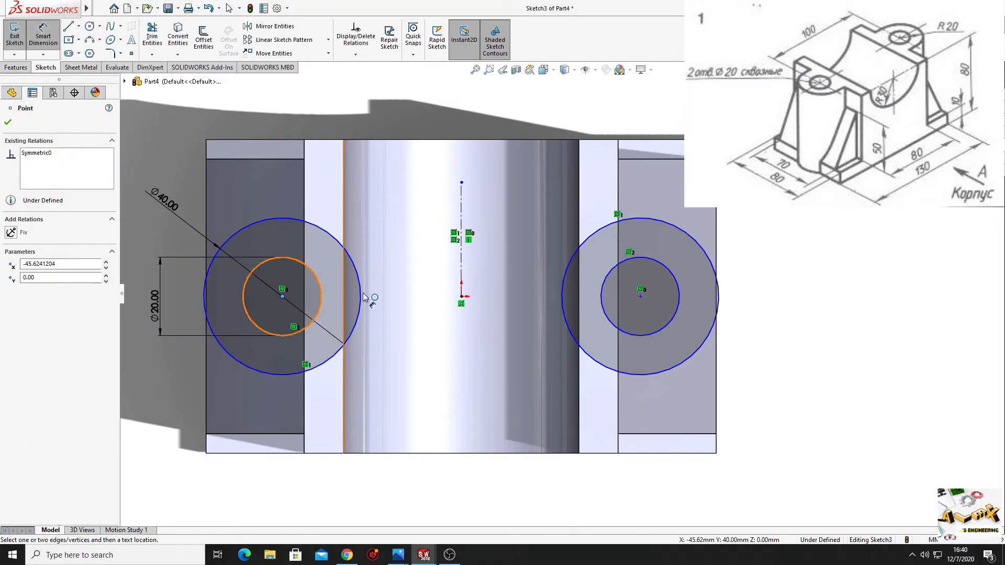
{"action": "left_click", "coordinate": [461, 297]}
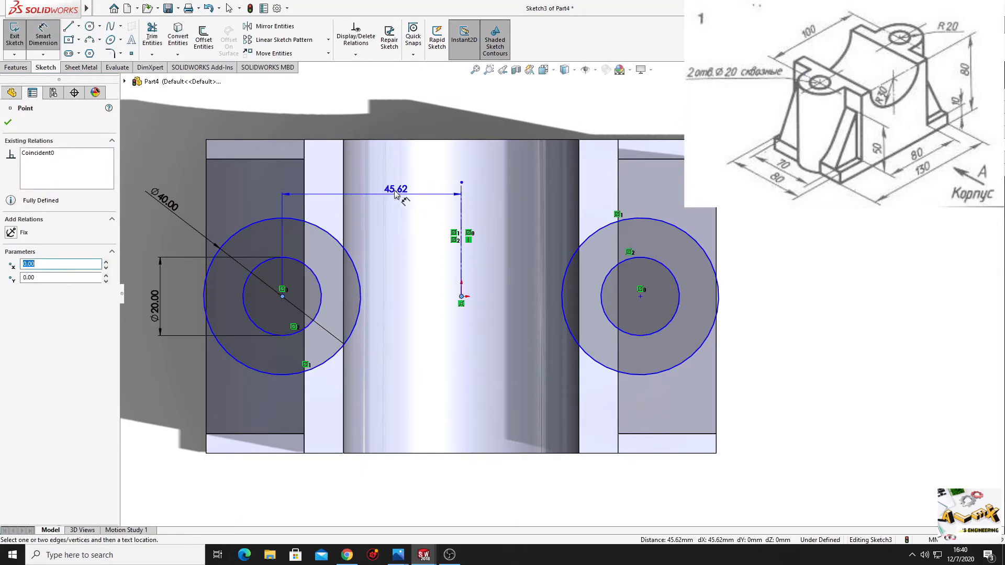
{"action": "left_click", "coordinate": [365, 126]}
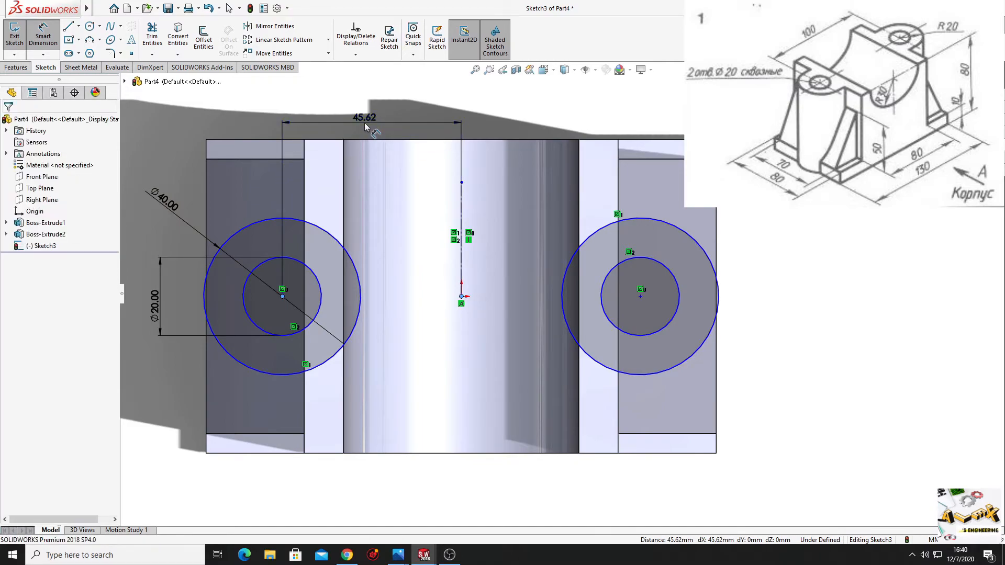
{"action": "key", "text": "Return"}
{"action": "type", "text": "50"}
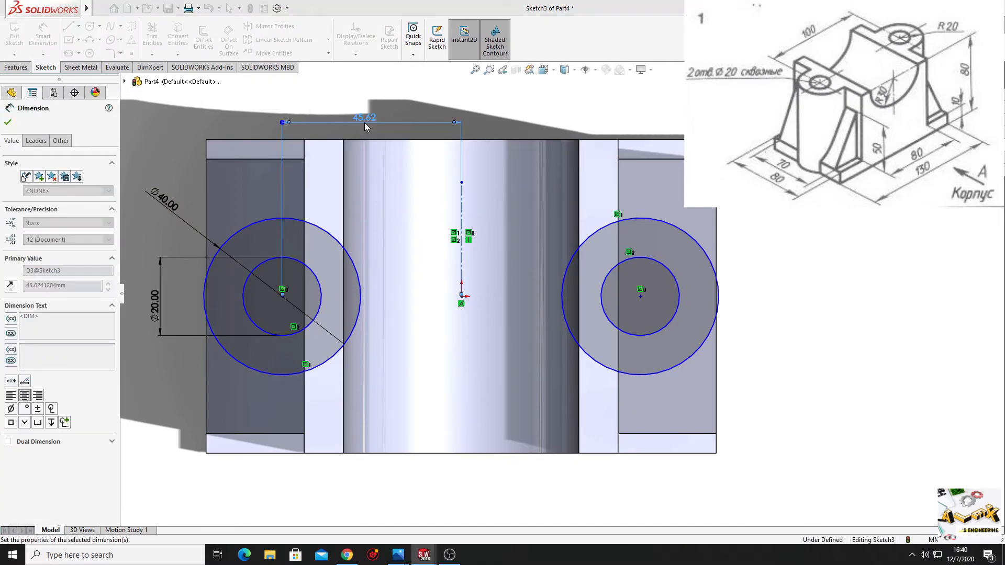
{"action": "key", "text": "Return"}
{"action": "key", "text": "Escape"}
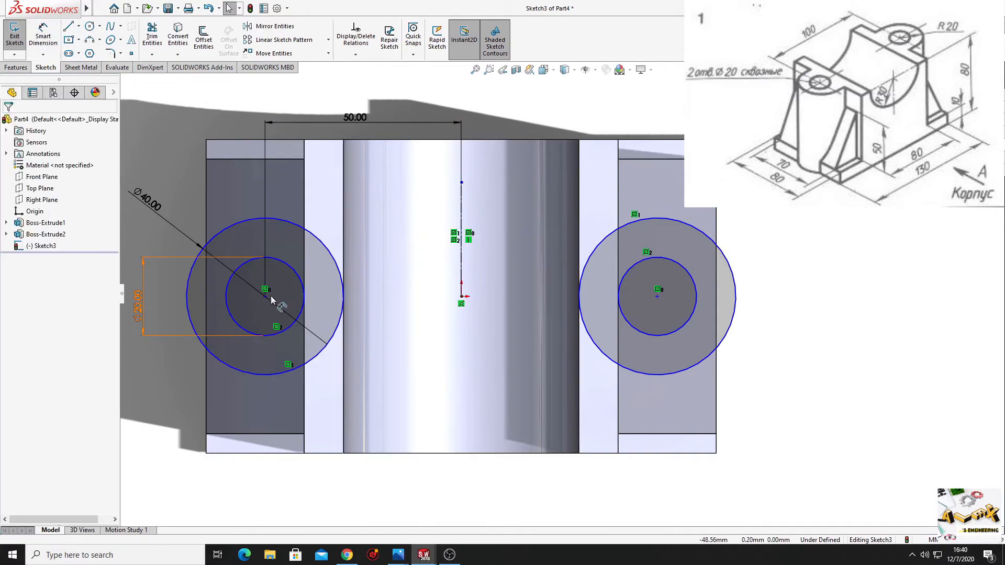
Add a horizontal relation between the origin and the left circles' center point
{"action": "left_click", "coordinate": [461, 297]}
{"action": "left_click", "coordinate": [265, 296], "text": "ctrl"}
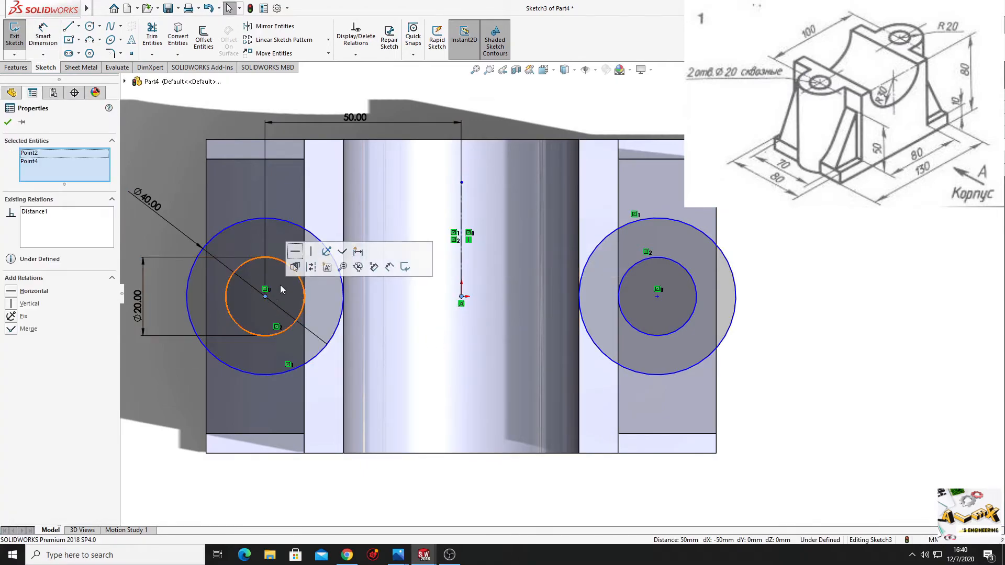
{"action": "left_click", "coordinate": [296, 256]}
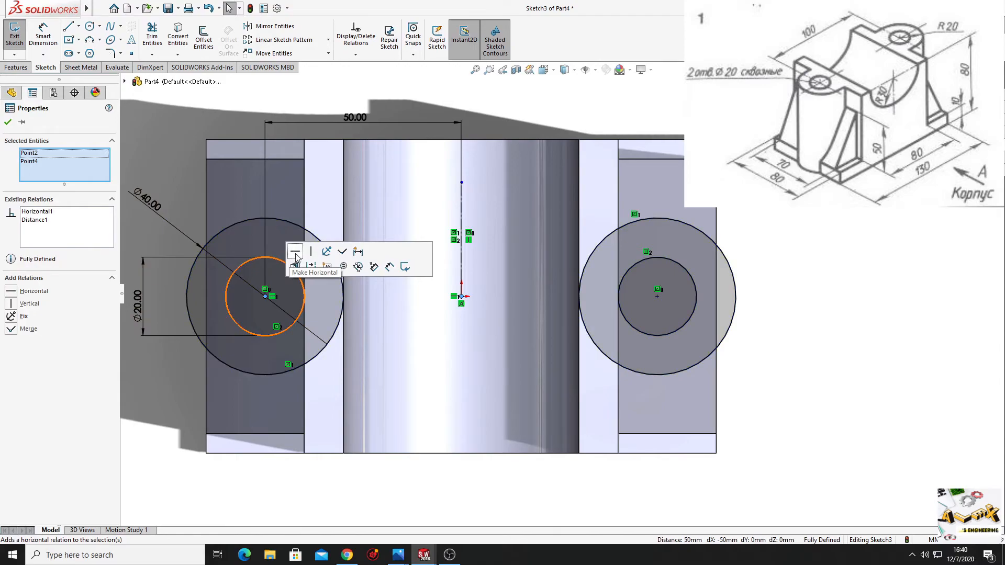
{"action": "left_click", "coordinate": [776, 307]}
Extrude the two ring profiles as bosses with the Up To Surface end condition, ending at the underside of the base
{"action": "middle_click_drag", "start_coordinate": [558, 319], "coordinate": [615, 316], "text": "ctrl"}
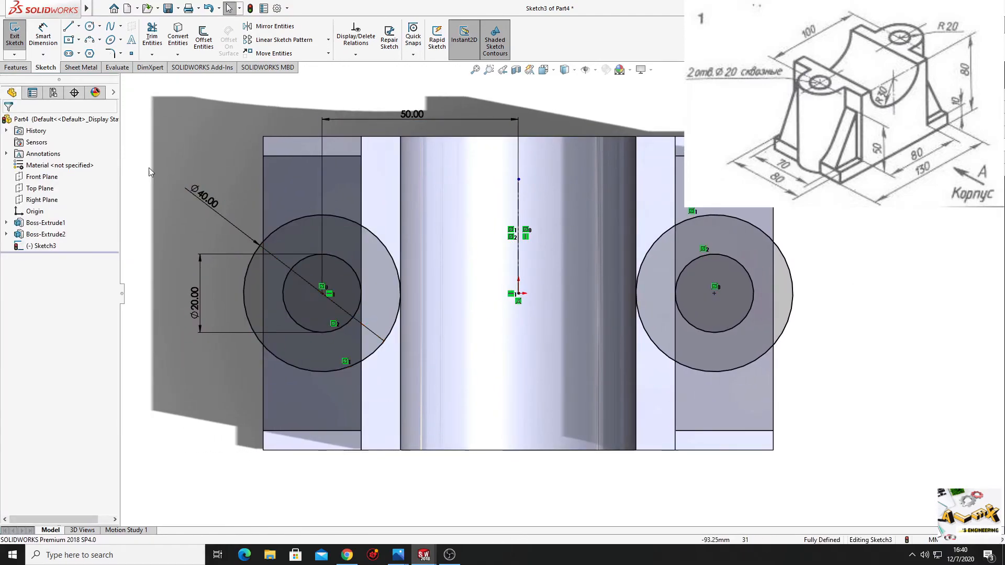
{"action": "left_click", "coordinate": [21, 67]}
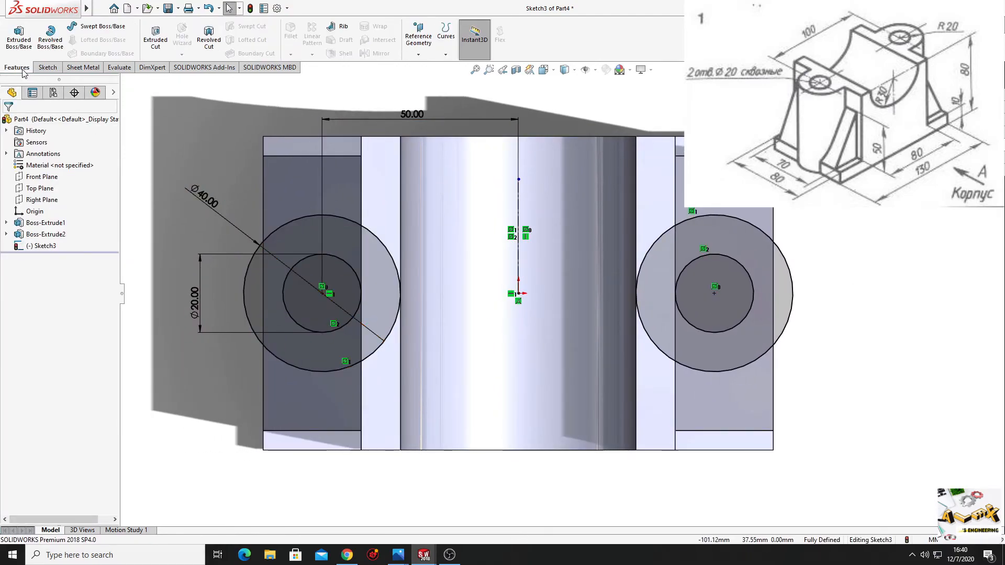
{"action": "left_click", "coordinate": [19, 35]}
{"action": "middle_click_drag", "start_coordinate": [251, 188], "coordinate": [306, 222]}
{"action": "left_click", "coordinate": [30, 185]}
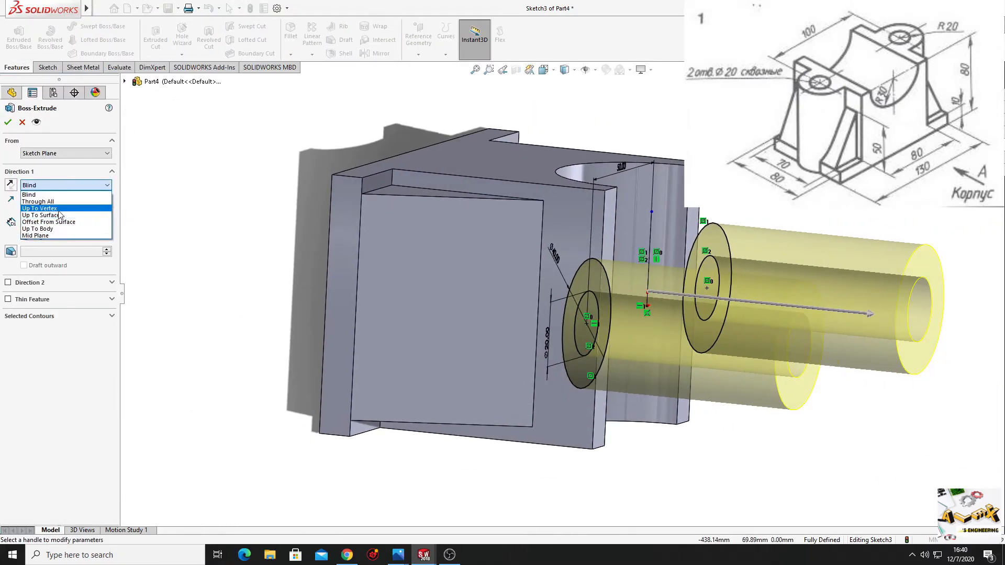
{"action": "left_click", "coordinate": [39, 215]}
{"action": "middle_click_drag", "start_coordinate": [246, 282], "coordinate": [368, 345]}
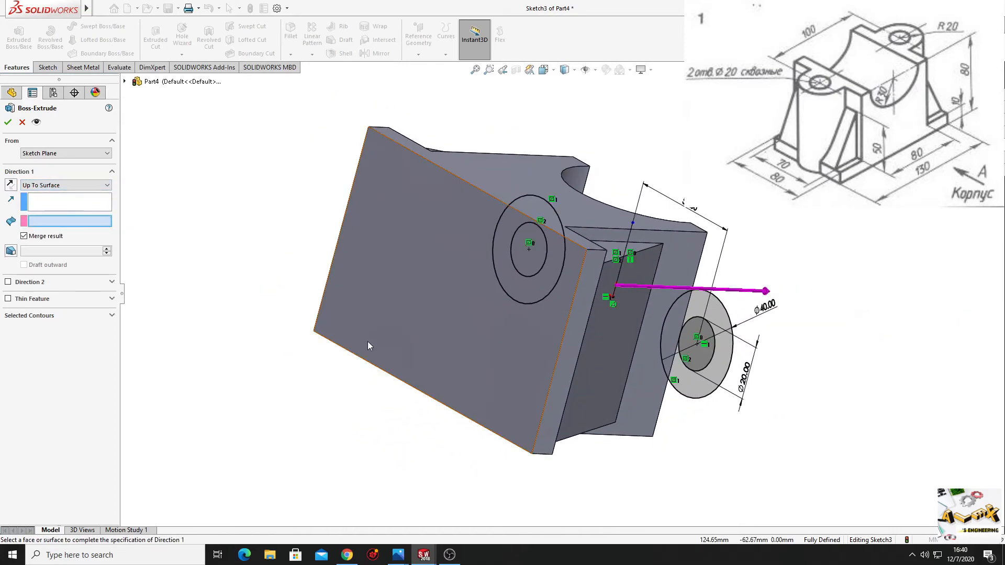
{"action": "left_click", "coordinate": [522, 382]}
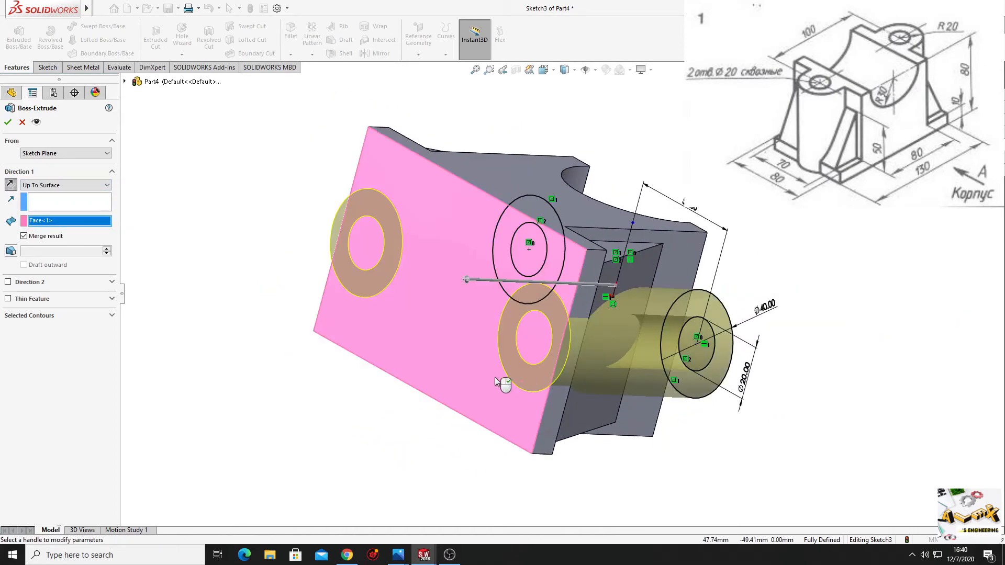
{"action": "left_click", "coordinate": [12, 126]}
Start a sketch on the bosses' top face and convert both circular hole edges into sketch entities
{"action": "mouse_move", "coordinate": [231, 292]}
{"action": "middle_mouse_down"}
{"action": "mouse_move", "coordinate": [177, 238]}
{"action": "mouse_move", "coordinate": [174, 215]}
{"action": "mouse_move", "coordinate": [175, 287]}
{"action": "mouse_move", "coordinate": [225, 296]}
{"action": "middle_mouse_up"}
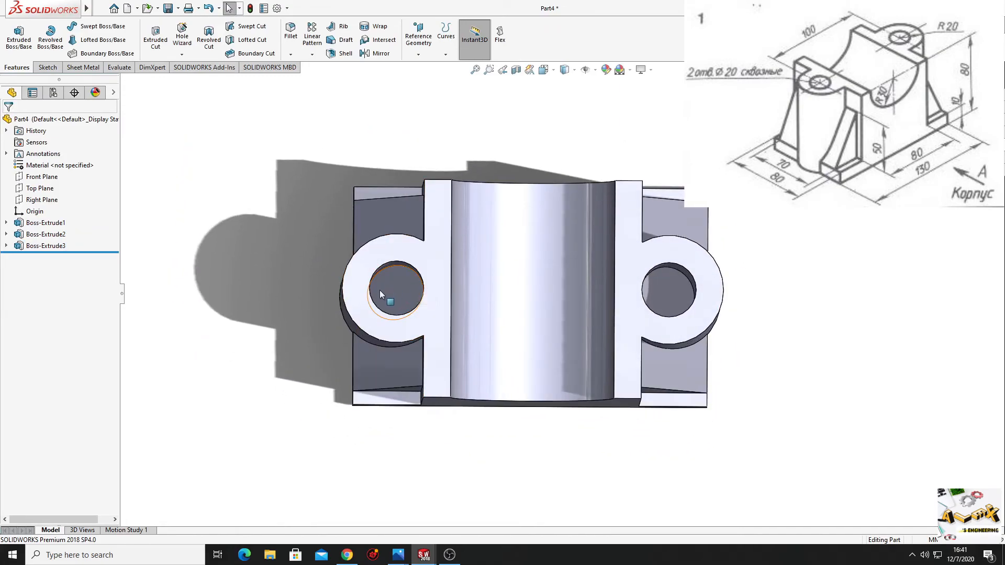
{"action": "left_click", "coordinate": [416, 324]}
{"action": "left_click", "coordinate": [460, 294]}
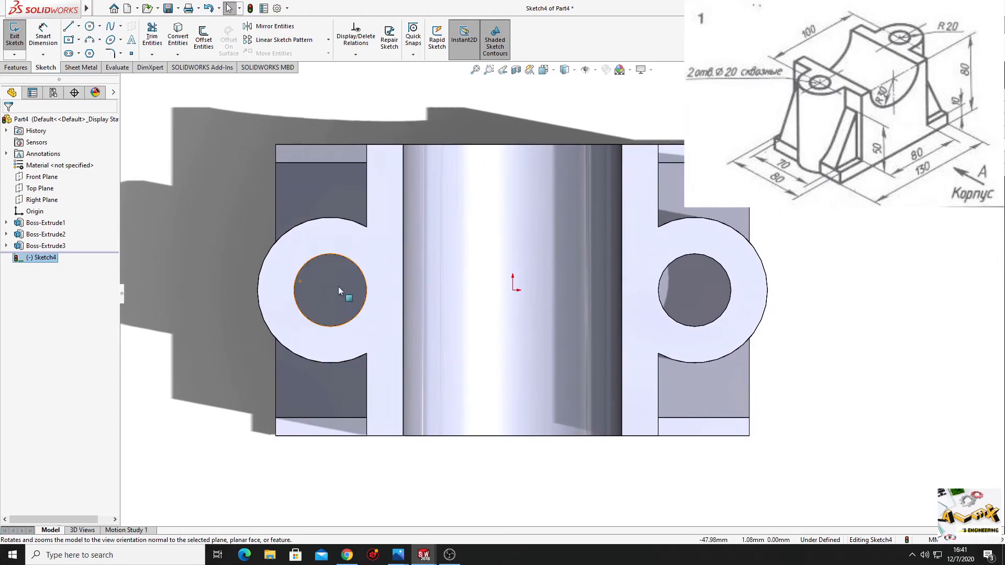
{"action": "left_click", "coordinate": [185, 36]}
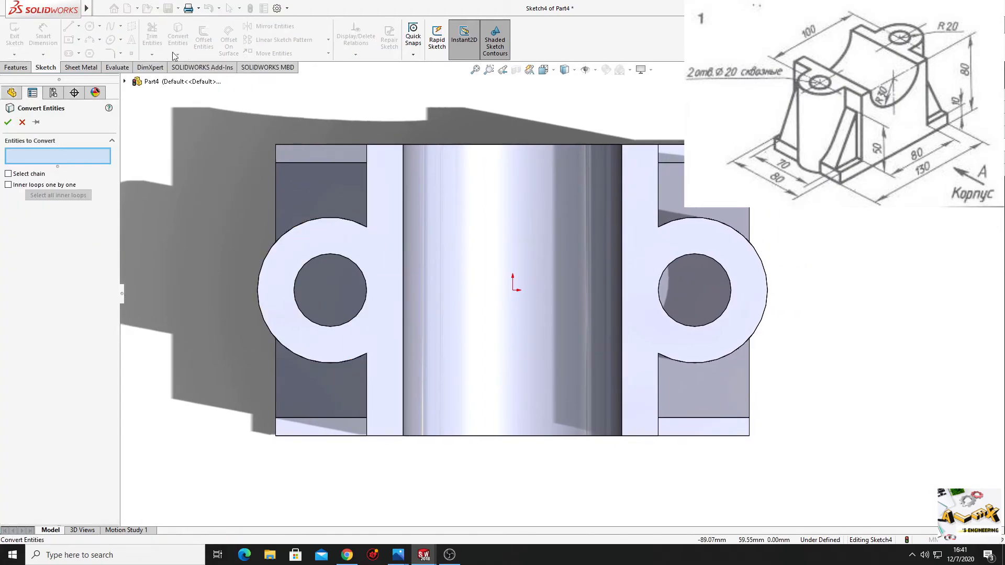
{"action": "left_click", "coordinate": [313, 264]}
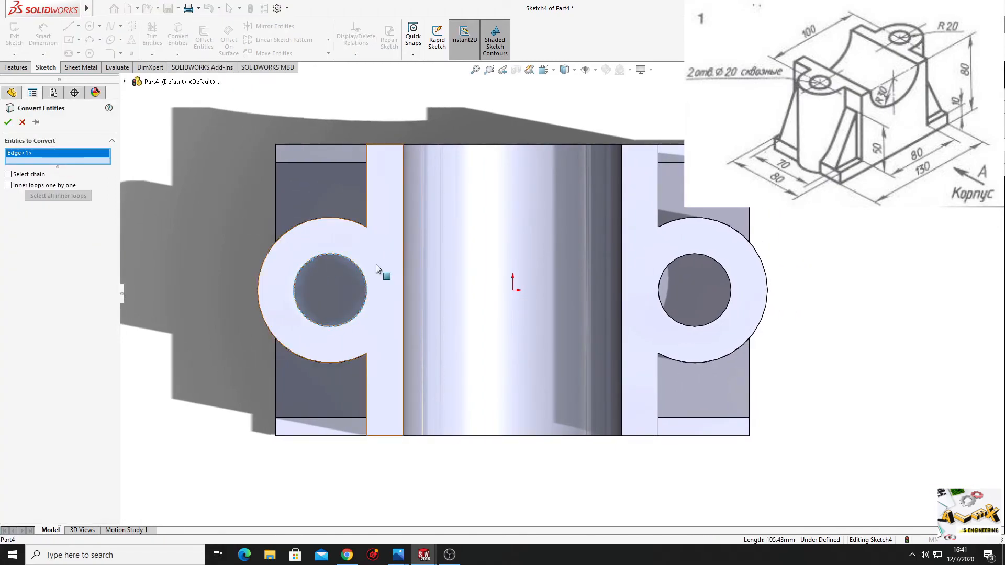
{"action": "left_click", "coordinate": [661, 280]}
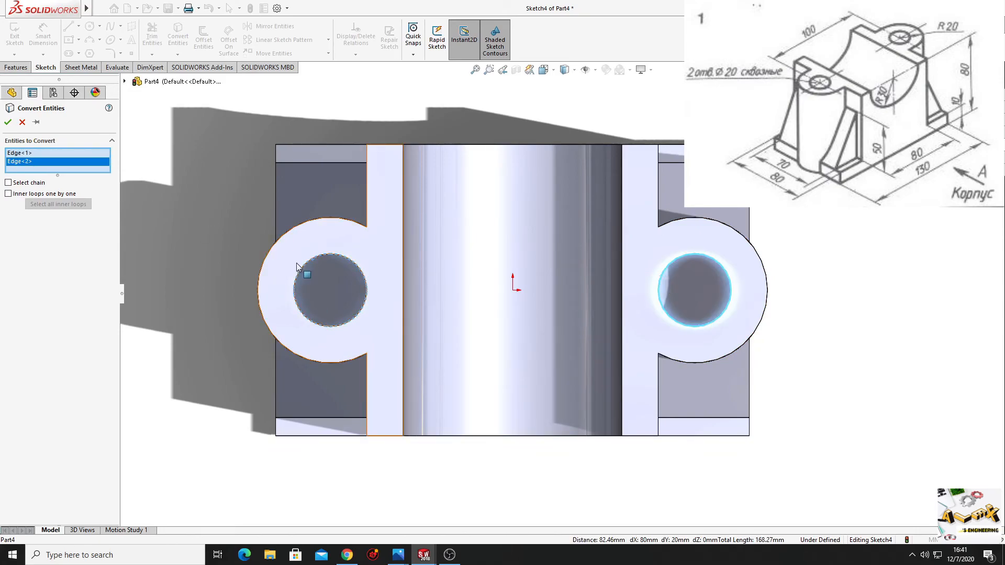
{"action": "left_click", "coordinate": [8, 122]}
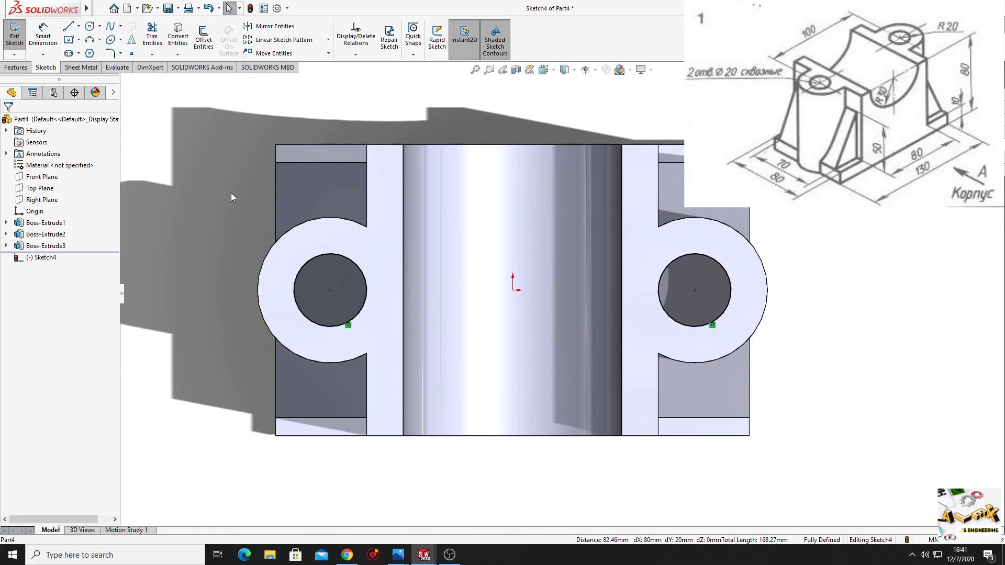
Cut-extrude the two converted circles through the base with the Up To Next end condition
{"action": "left_click", "coordinate": [15, 67]}
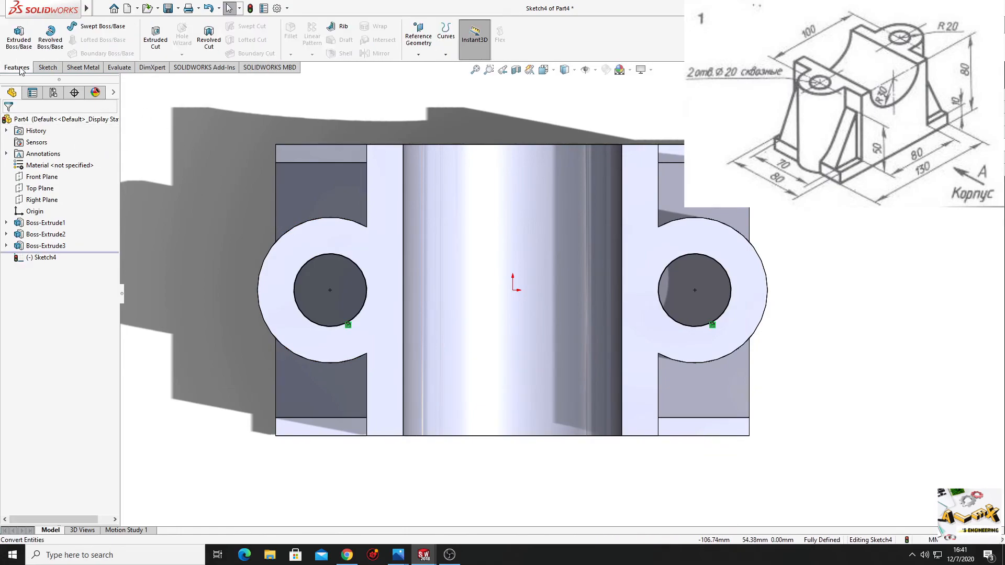
{"action": "left_click", "coordinate": [156, 37]}
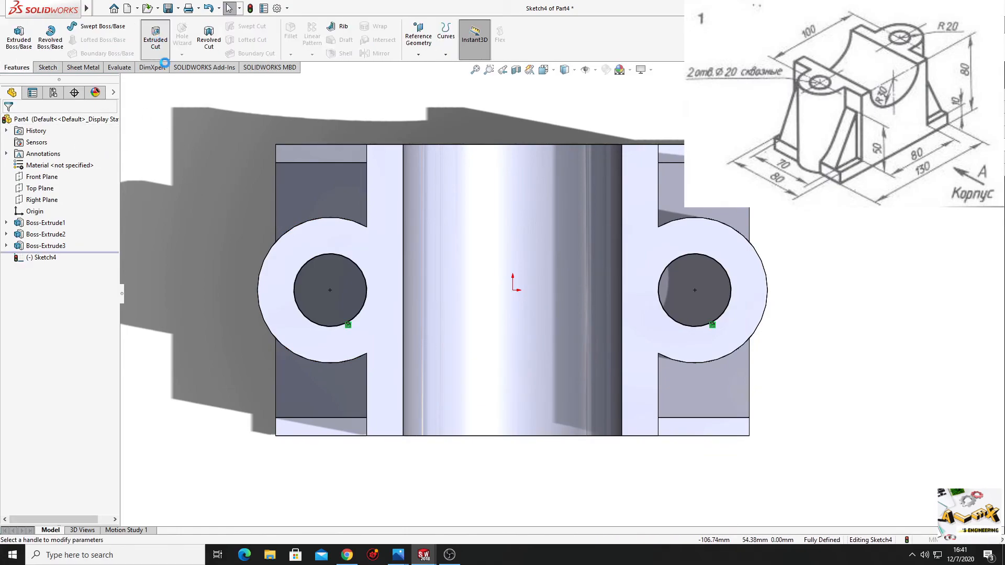
{"action": "left_click", "coordinate": [46, 186]}
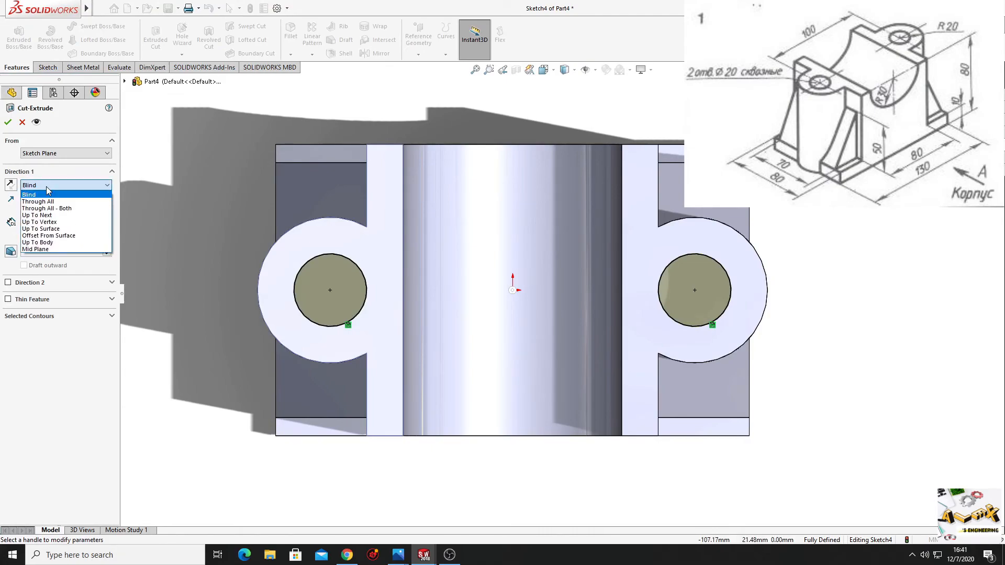
{"action": "left_click", "coordinate": [52, 215]}
{"action": "mouse_move", "coordinate": [165, 249]}
{"action": "middle_mouse_down"}
{"action": "mouse_move", "coordinate": [293, 285]}
{"action": "mouse_move", "coordinate": [273, 298]}
{"action": "middle_mouse_up"}
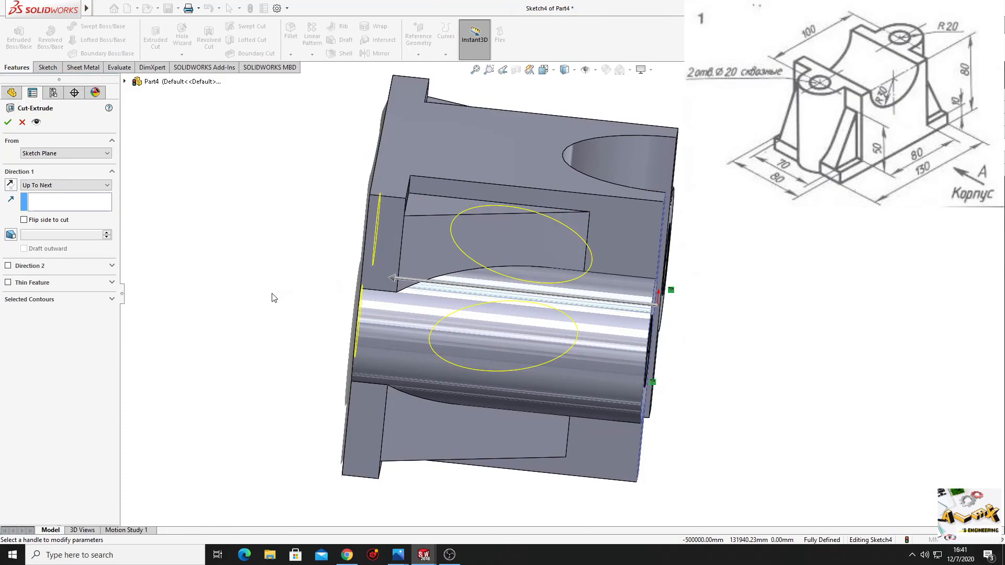
{"action": "middle_click_drag", "start_coordinate": [381, 333], "coordinate": [445, 356]}
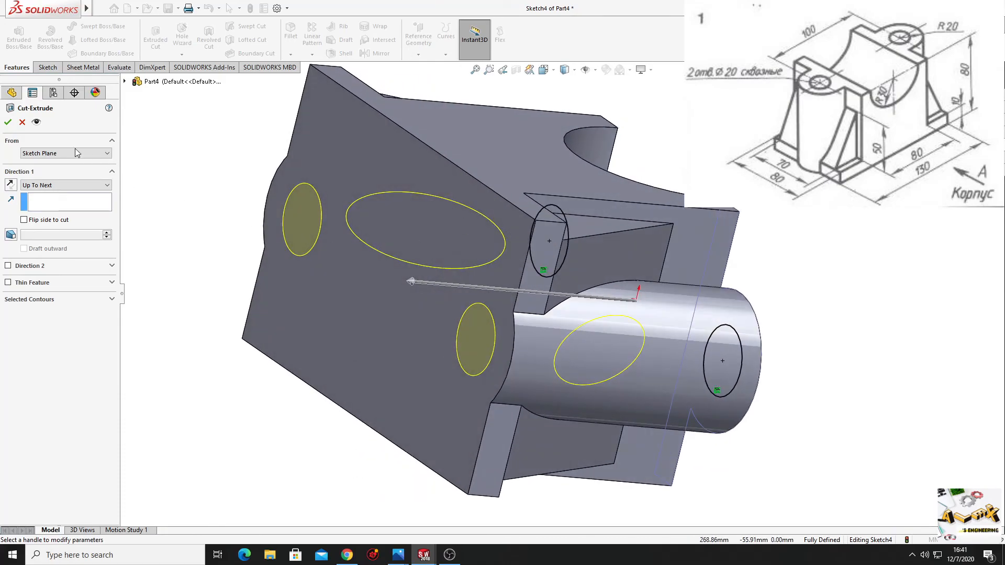
{"action": "left_click", "coordinate": [8, 122]}
{"action": "middle_click_drag", "start_coordinate": [260, 258], "coordinate": [226, 247]}
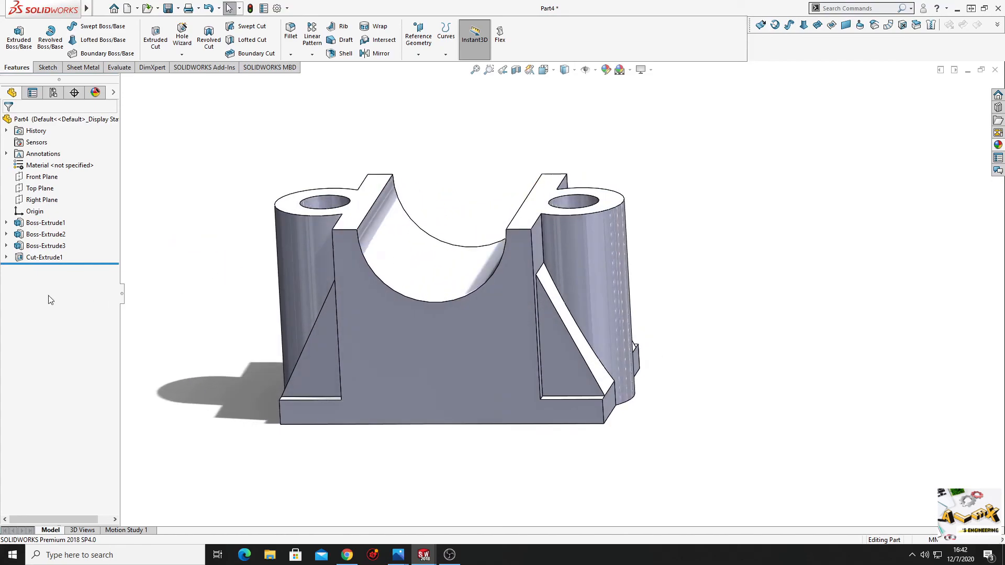